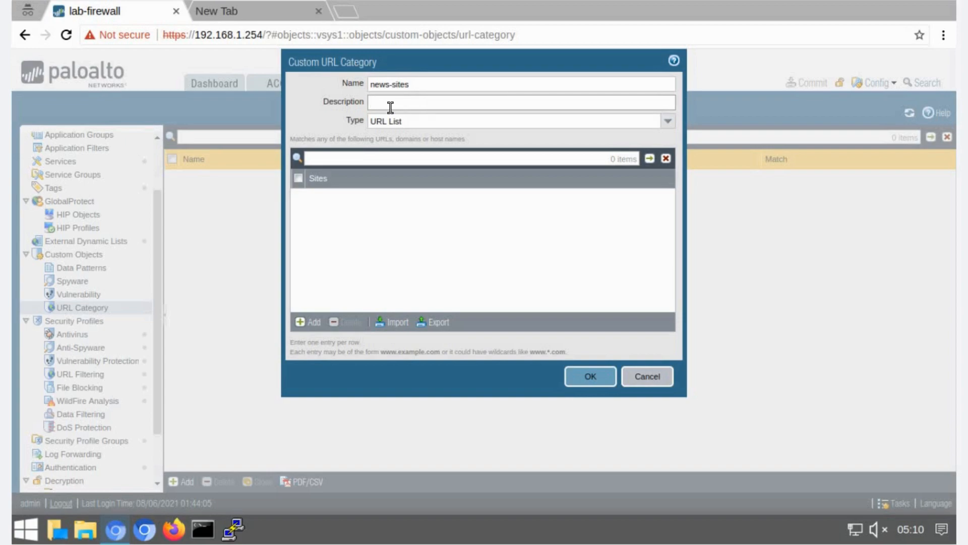
- Give the custom URL category the description "Blocked news sites" and add foxnews.com and *.foxnews.com as sites
text(locked news sites)
click(307, 323)
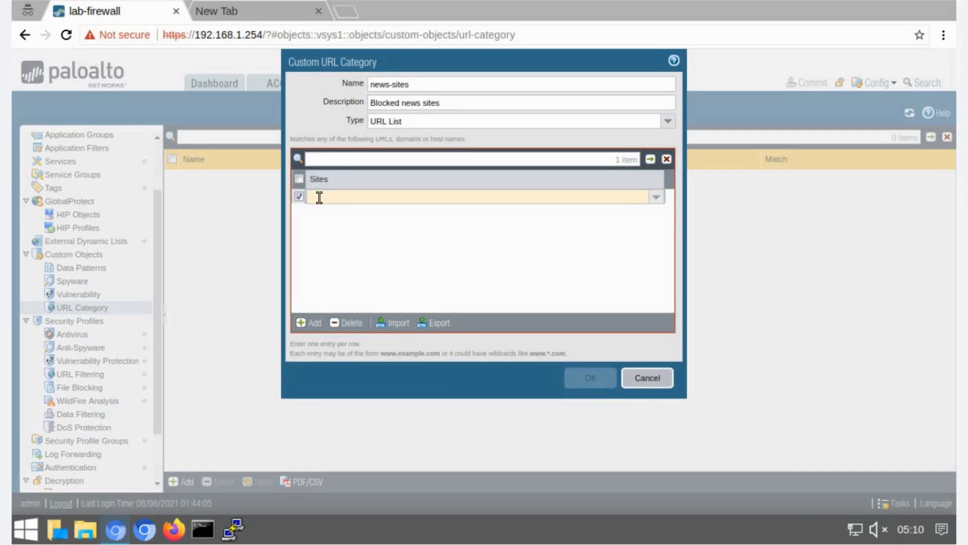
text(foxnews.com)
key(Return)
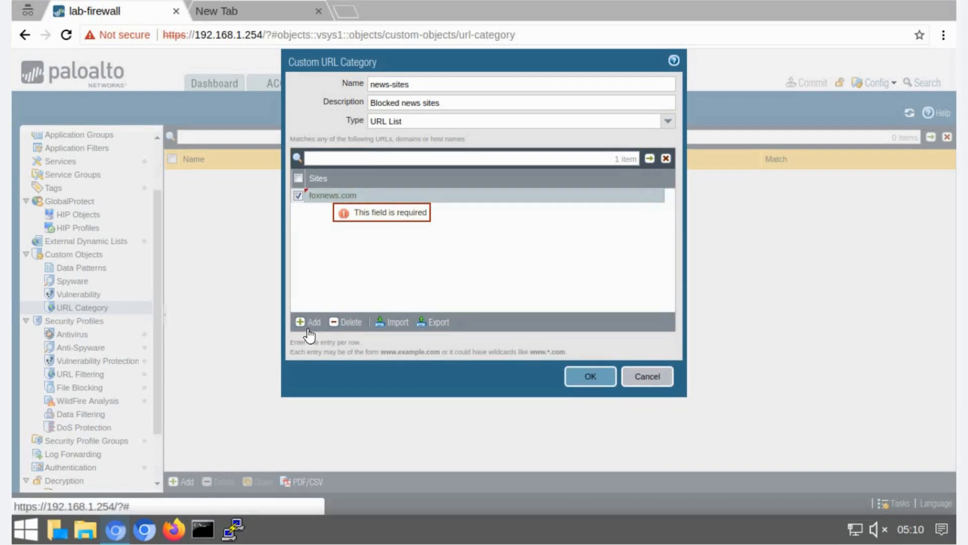
click(308, 323)
text(*.foxnews.com)
key(Return)
- Add bbc.com and *.bbc.com to the category's site list
click(308, 324)
text(bbc.com)
key(Return)
click(308, 329)
text(*.bbc.com)
key(Return)
- Add msnbc.com and *.msnbc.com to the site list and save the news-sites category
click(304, 324)
text(msnbc.com)
key(Return)
click(303, 324)
text(*.msnbc.com)
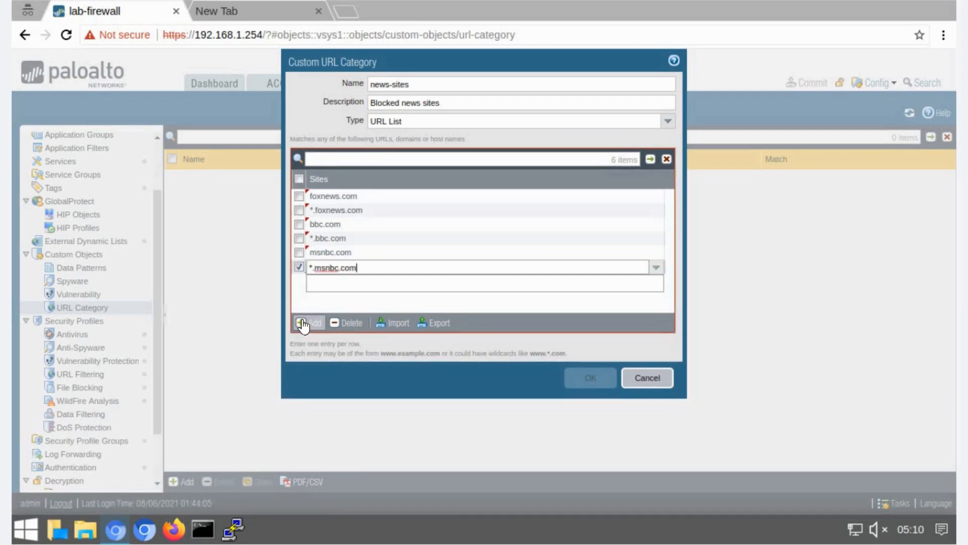
key(Return)
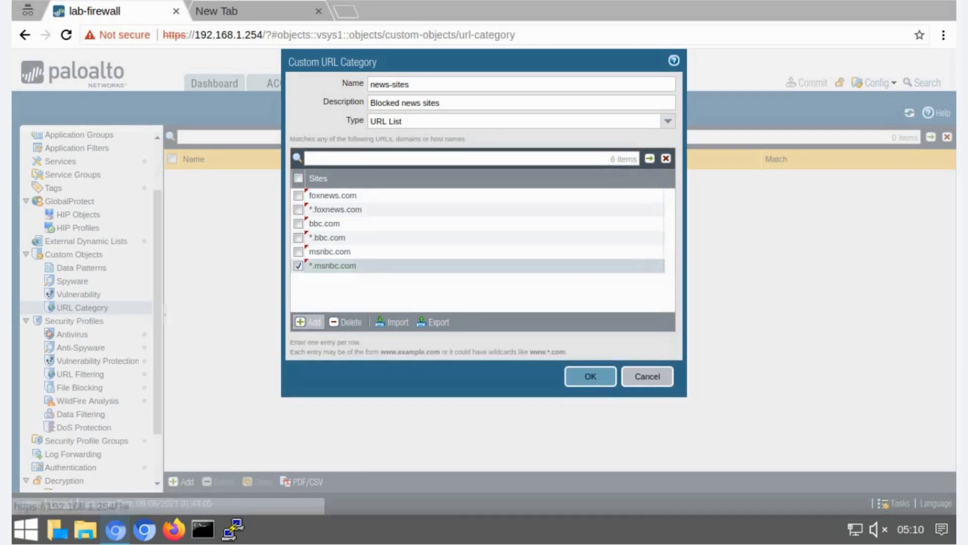
click(587, 377)
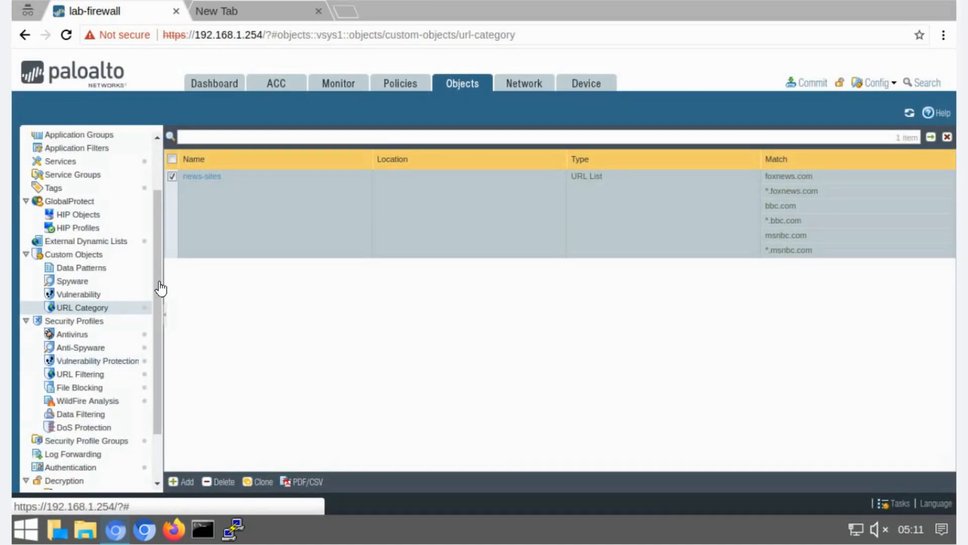
- Open the egress-outside-content security rule, rename it egress-outside-url and add the audit comment "Created URL Security Policy on 17/11/2021 by admin"
click(398, 83)
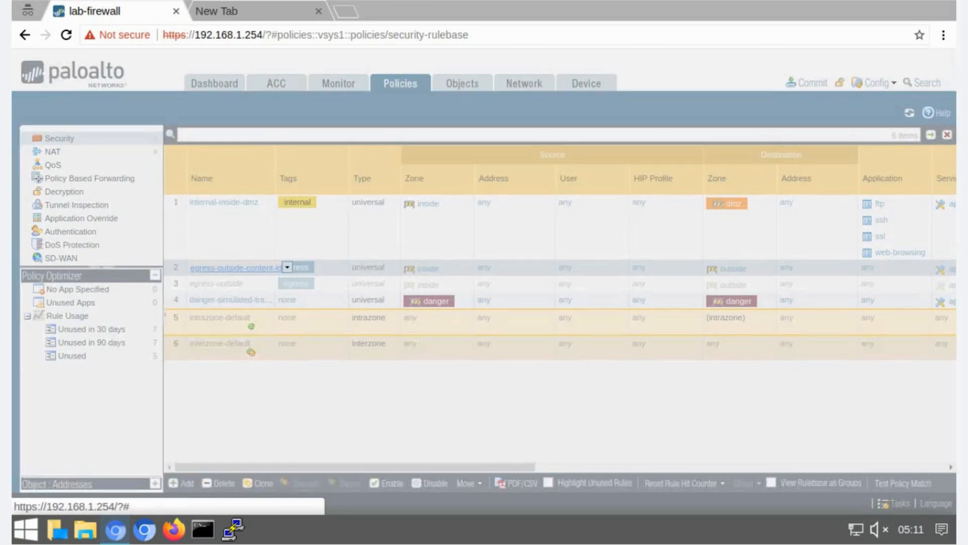
click(241, 272)
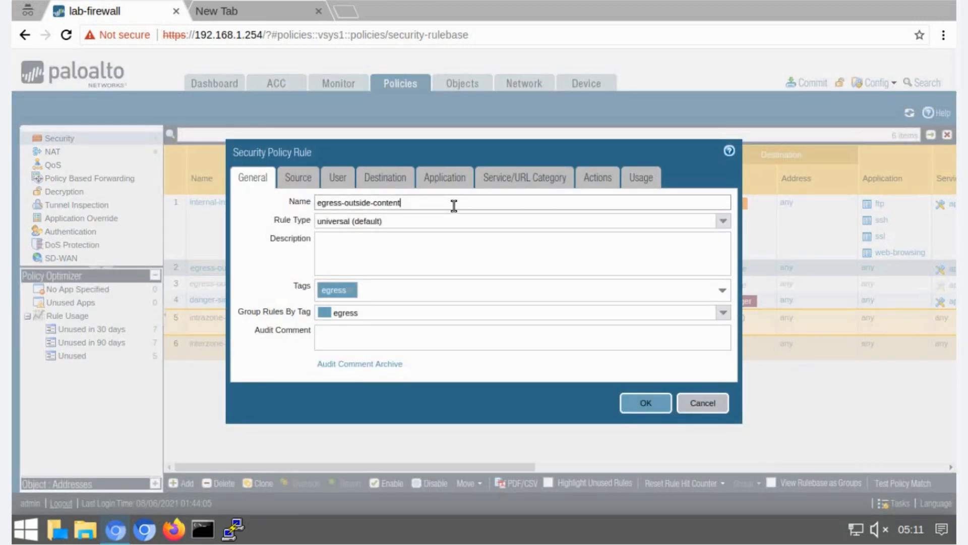
text(url)
click(379, 337)
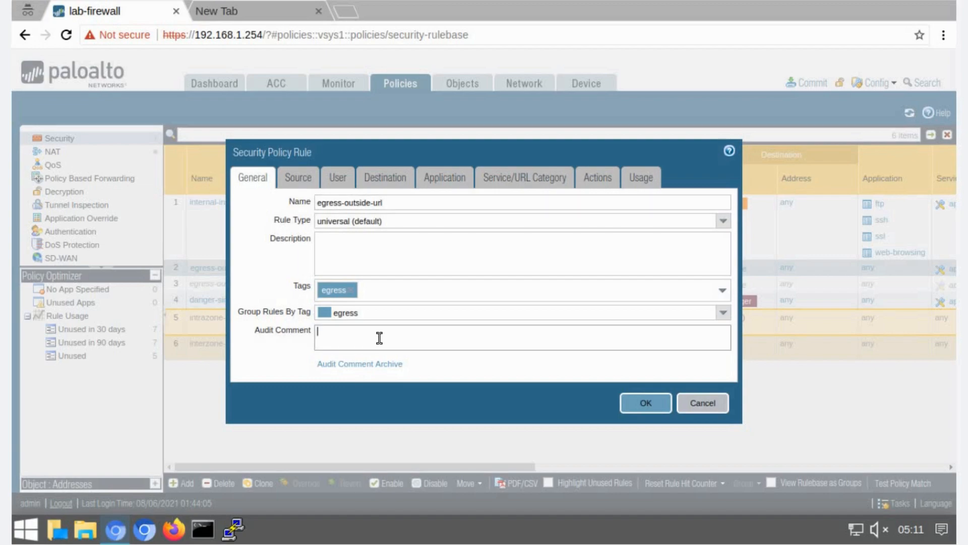
text(Created URL Security Policy on 17/)
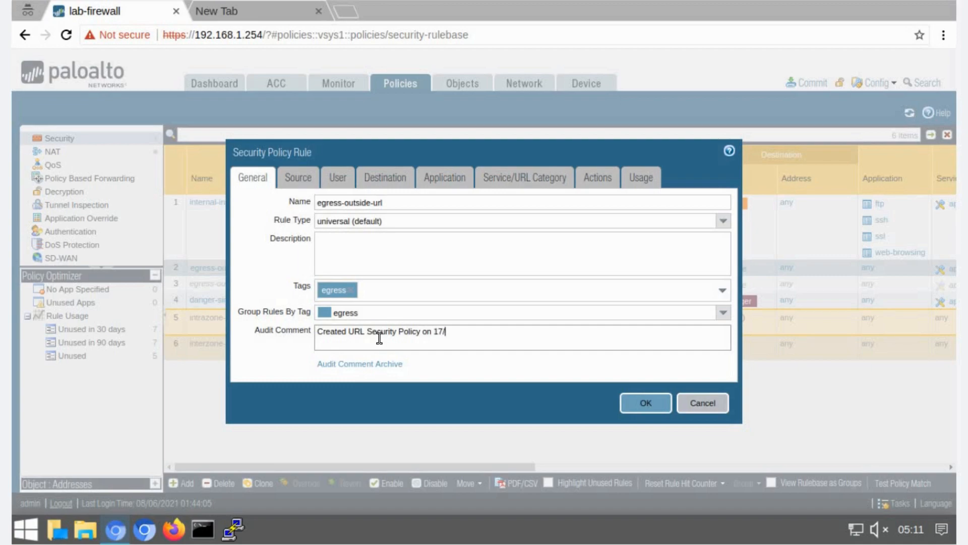
text(11/2021 bu a)
text(y admin)
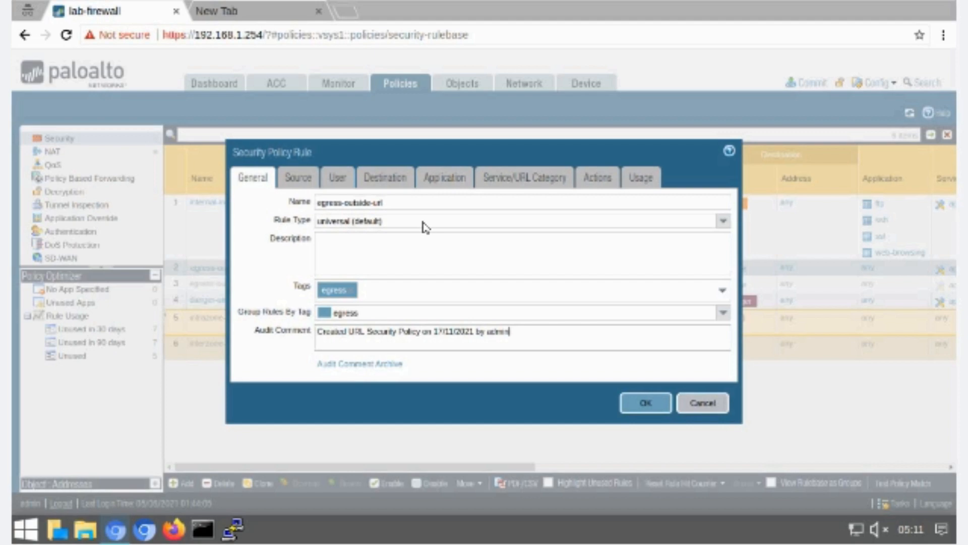
- Add the custom news-sites URL category to the rule's service/URL category match
click(444, 179)
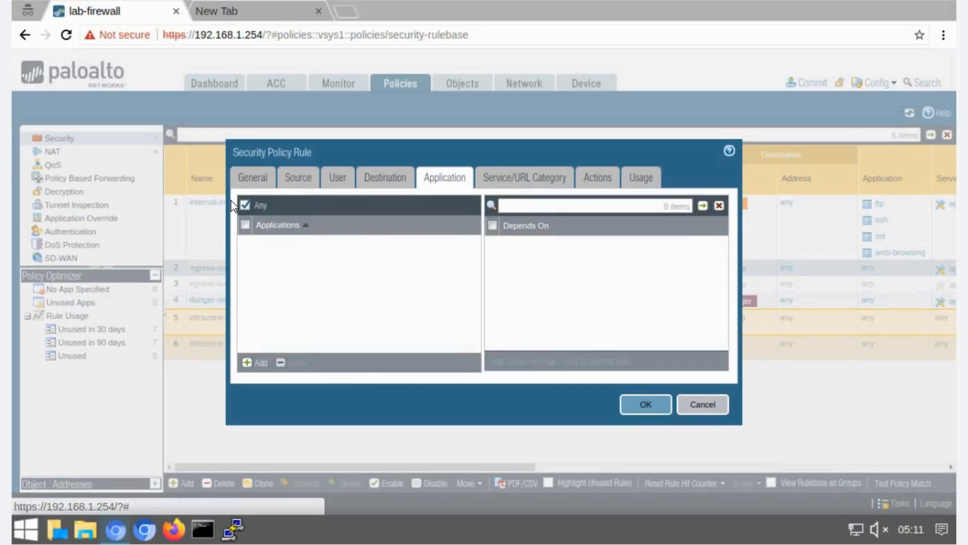
click(492, 178)
click(496, 362)
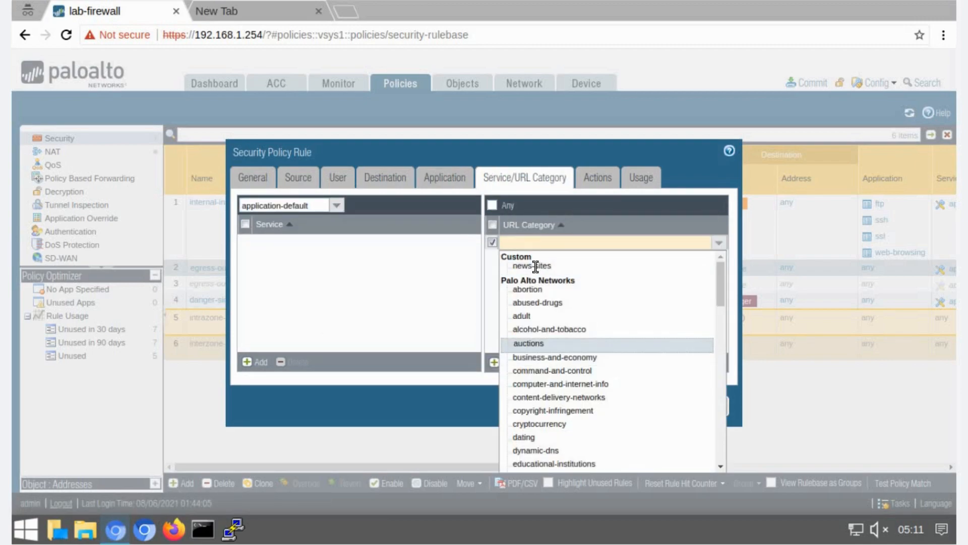
click(533, 266)
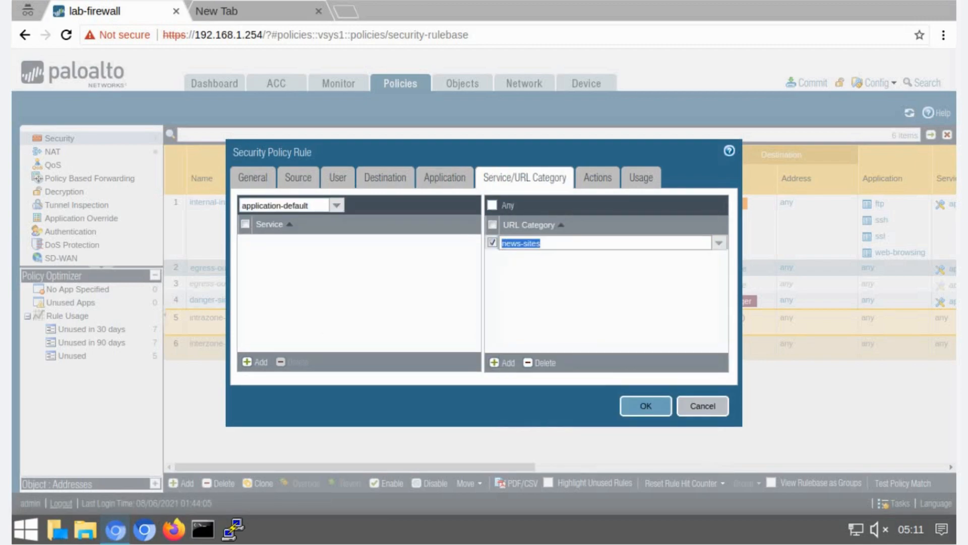
- Set the rule's action to Reset both client and server and its profile type to None, then save the rule
click(587, 180)
click(459, 221)
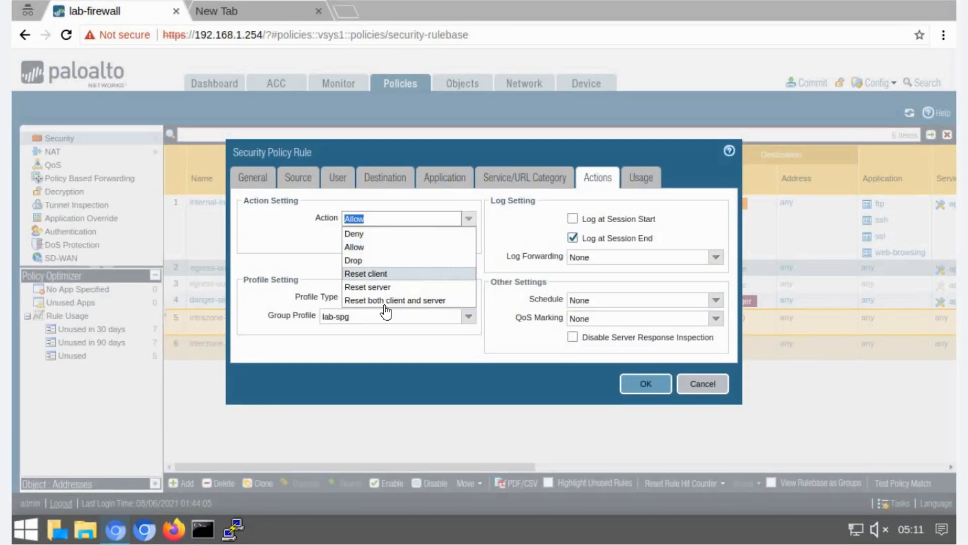
click(385, 302)
click(471, 300)
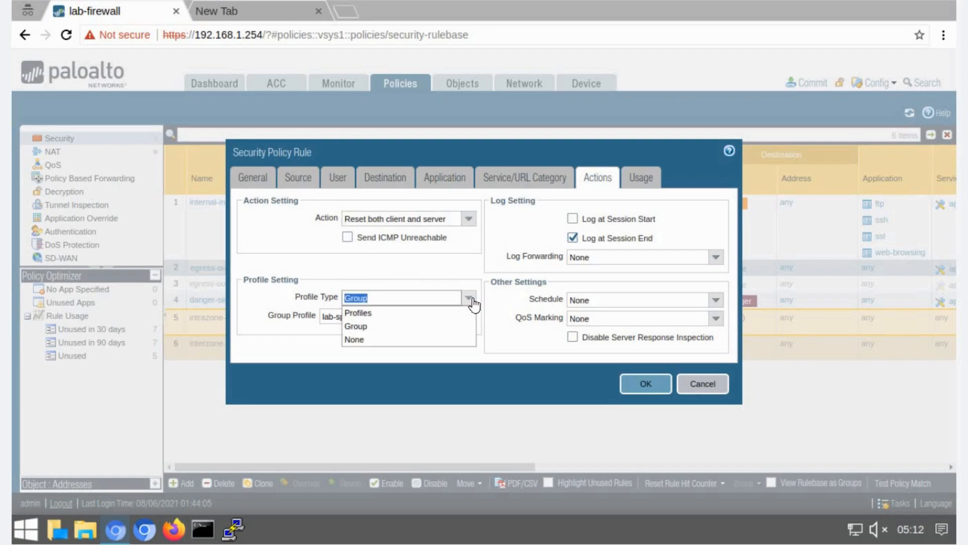
click(363, 339)
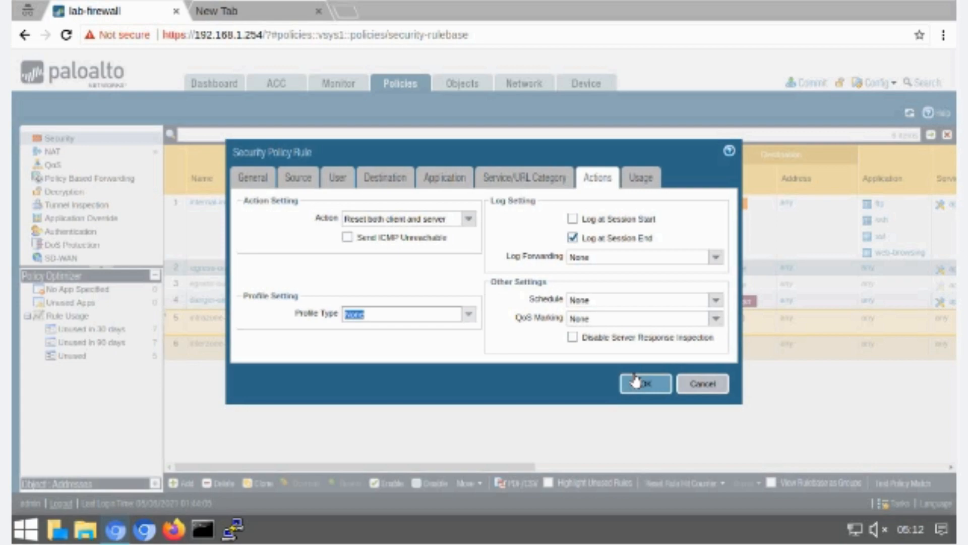
click(634, 374)
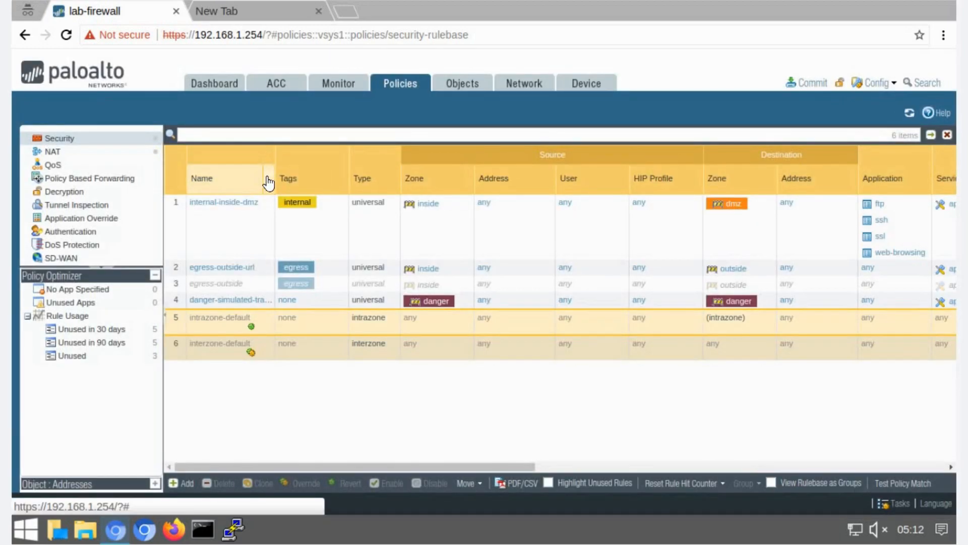
- Show the URL Category column in the security rulebase
click(268, 179)
mouse_move(311, 201)
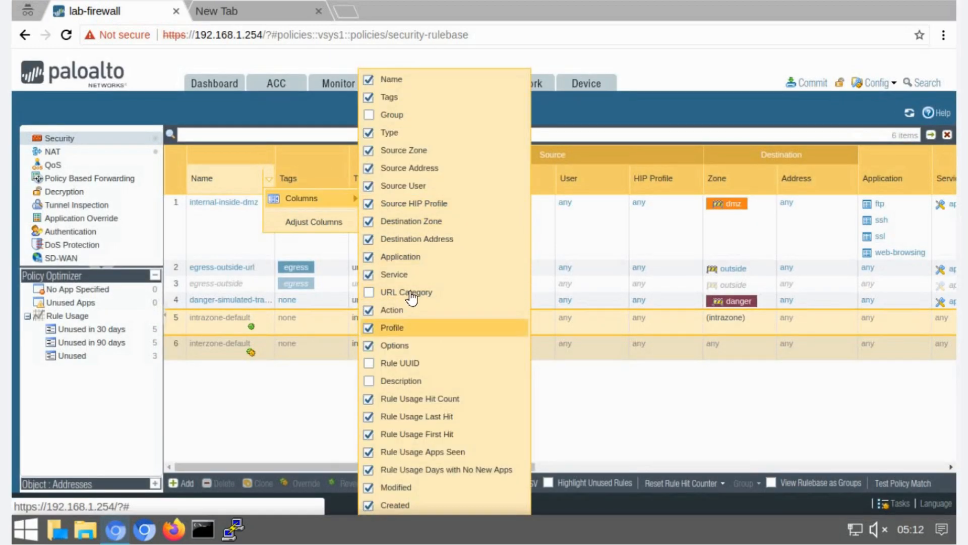
click(411, 297)
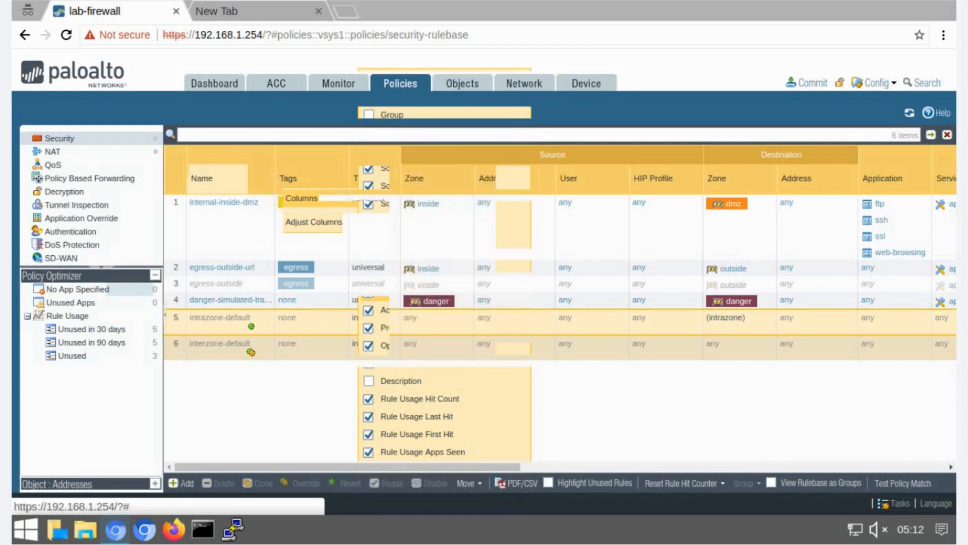
- Enable the egress-outside rule and commit the configuration
click(175, 288)
click(379, 483)
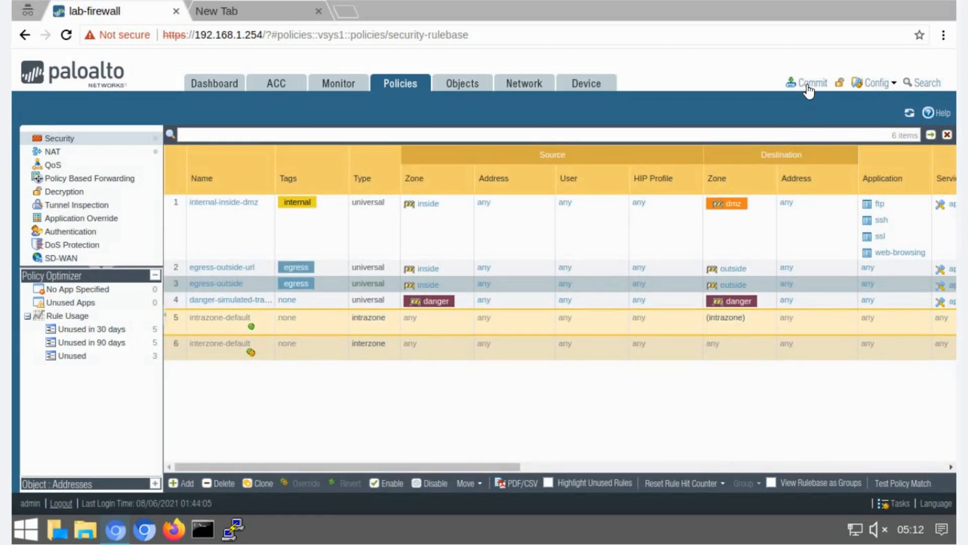
click(808, 83)
click(629, 447)
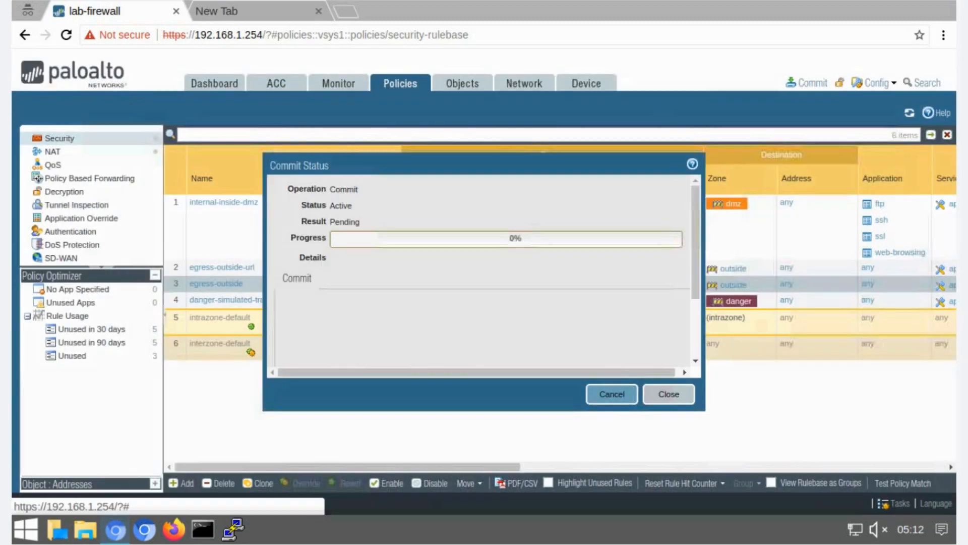
click(665, 396)
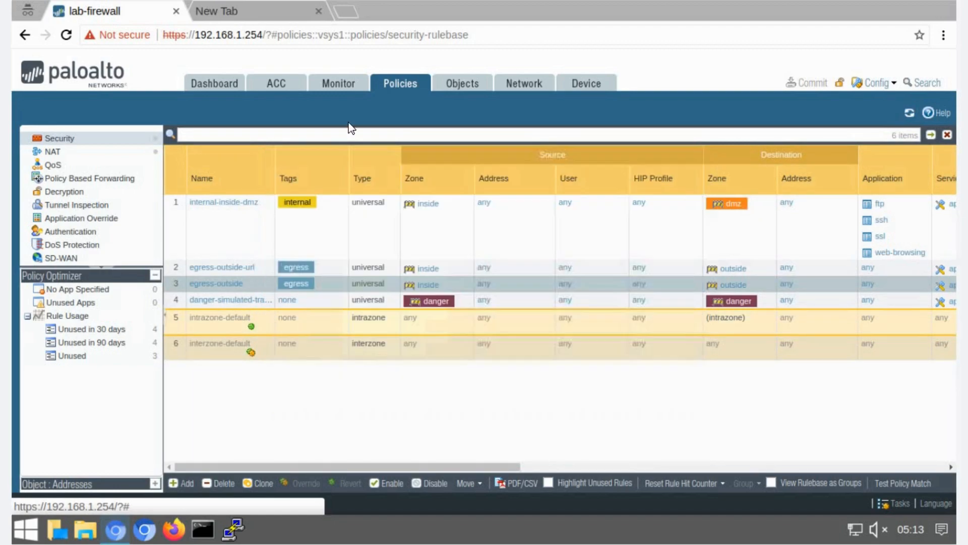
- Test the block by browsing to foxnews.com and msnbc.com in the other browser tab
key(ctrl+Tab)
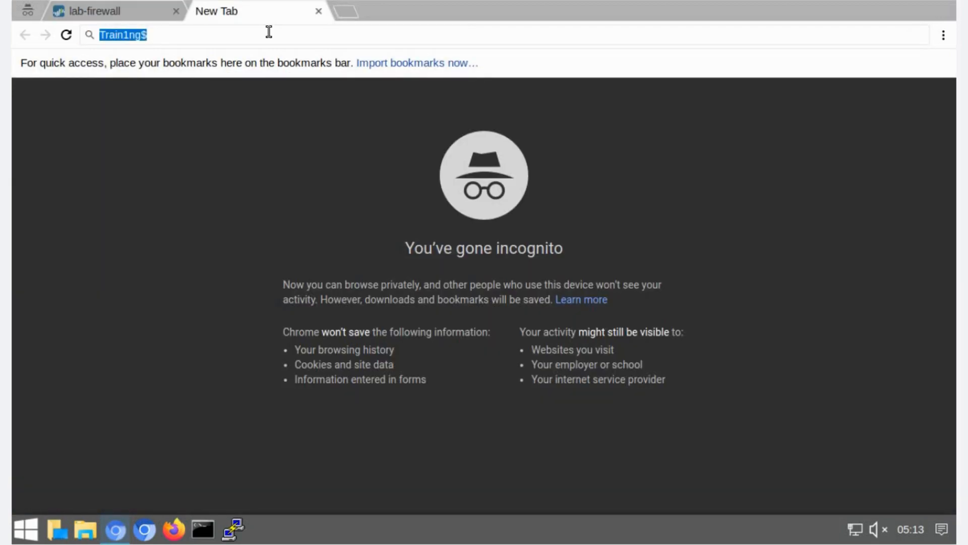
text(foxnews.com)
key(Return)
drag(66, 107, 227, 119)
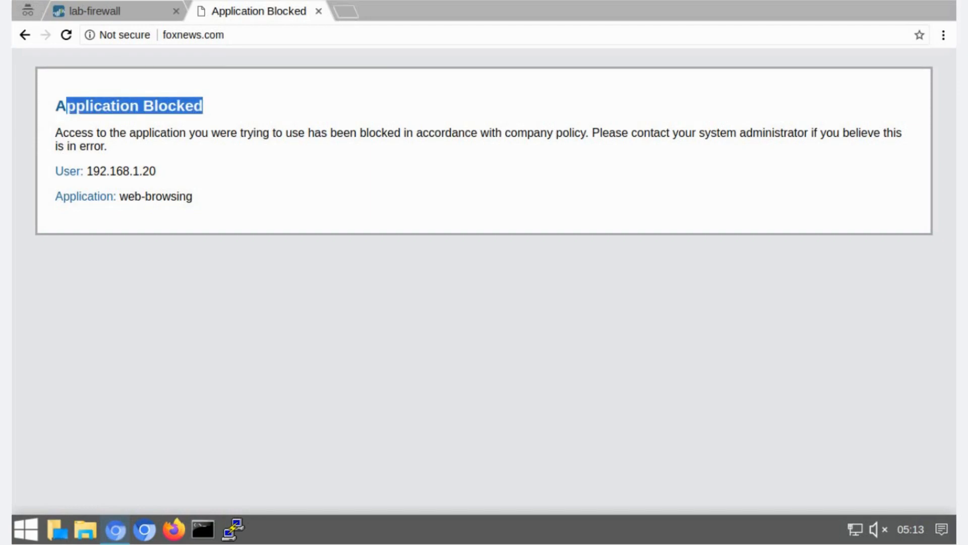
click(273, 33)
text(msnbc.com)
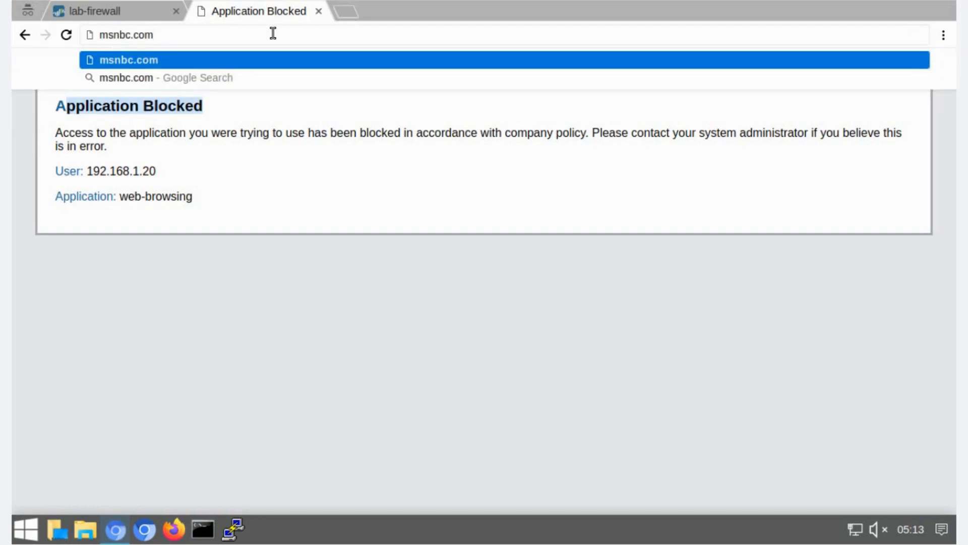
key(Return)
drag(60, 108, 255, 121)
drag(376, 133, 591, 134)
click(473, 177)
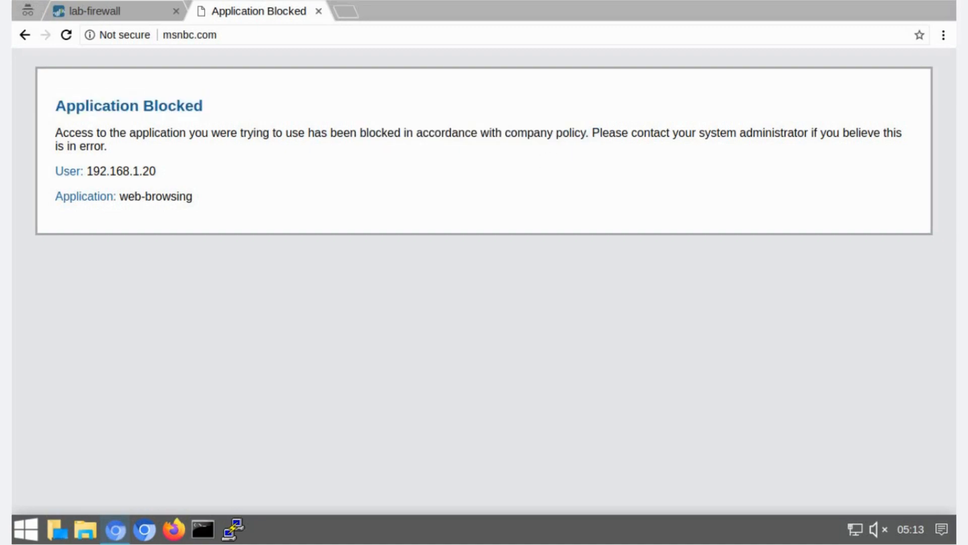
- Open the log viewer for the egress-outside-url rule from the firewall tab
click(112, 12)
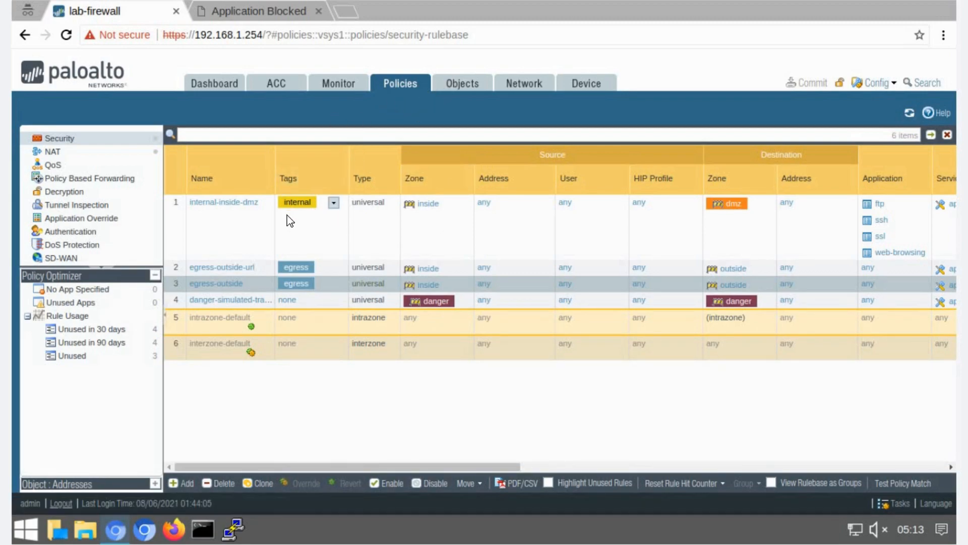
click(265, 268)
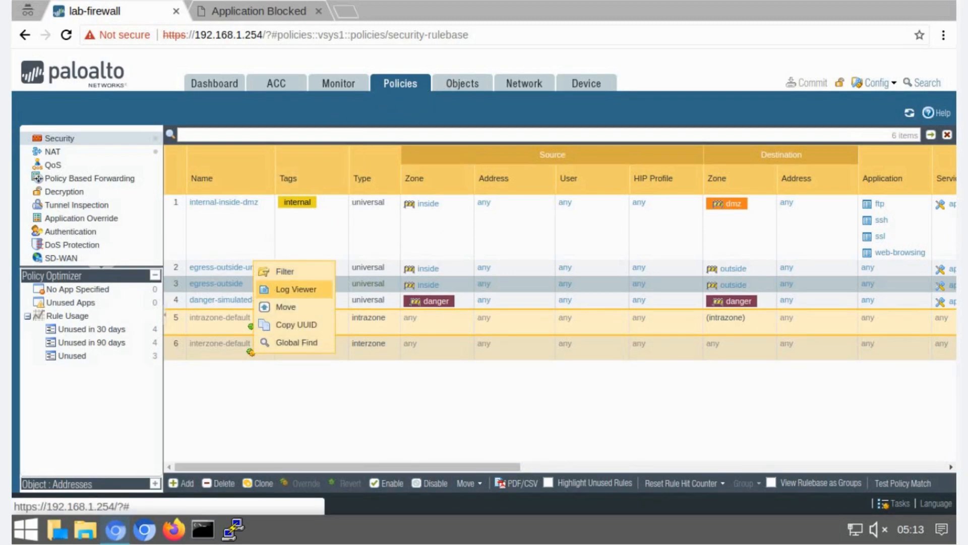
click(275, 288)
- Add the URL Category column to the traffic log, then open the URL Filtering log
click(271, 171)
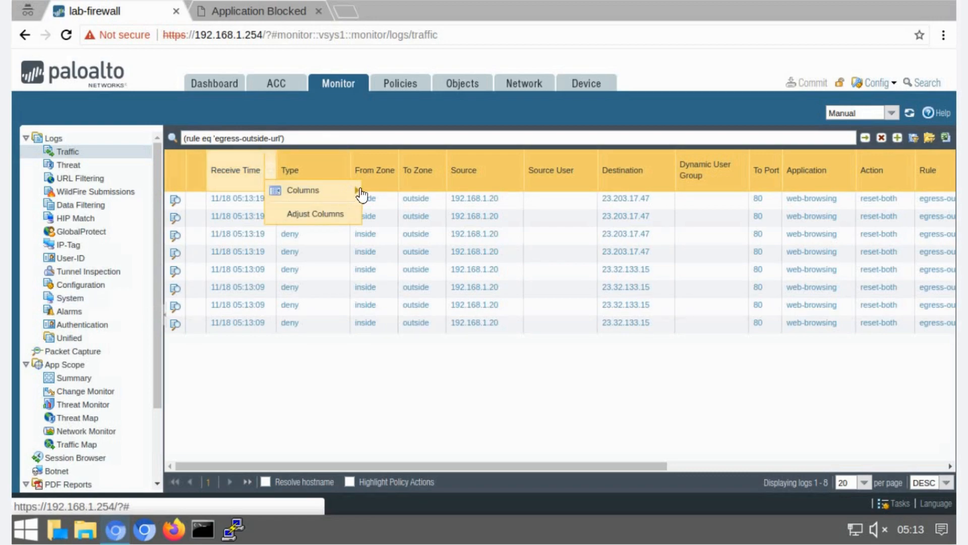
mouse_move(350, 190)
click(438, 509)
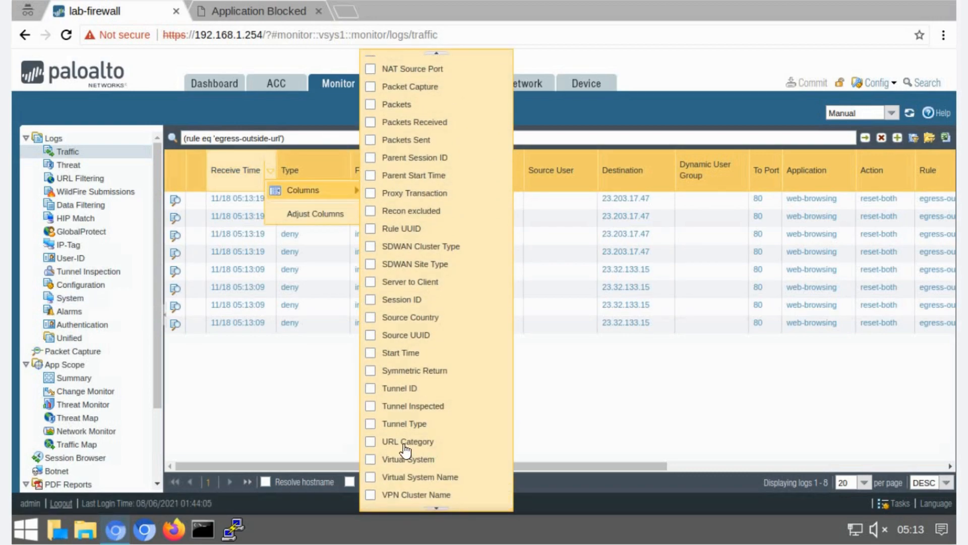
click(405, 443)
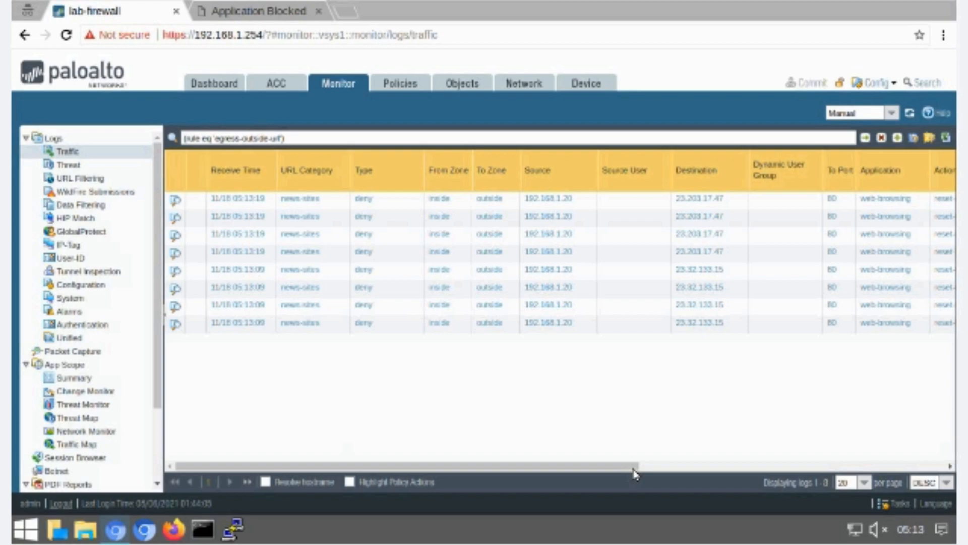
scroll(704, 472, right, 3)
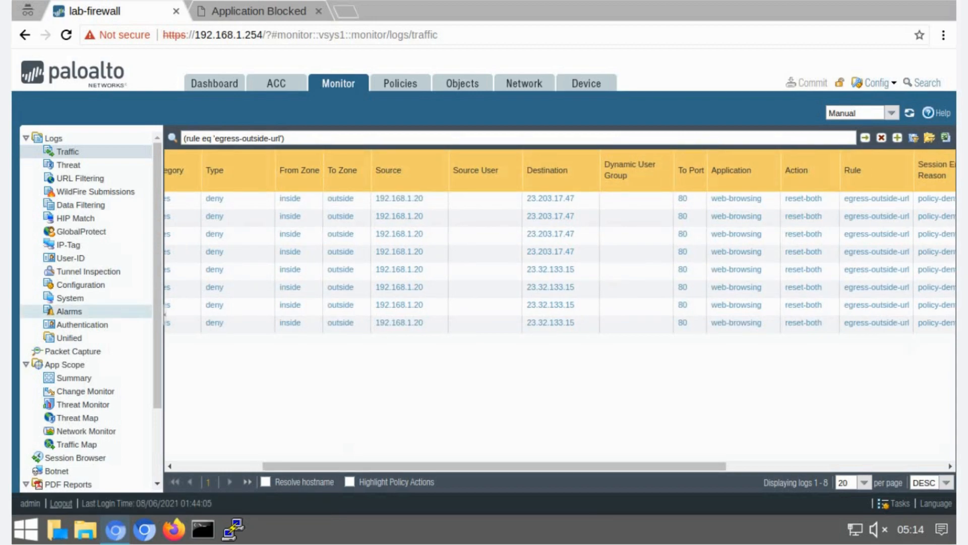
click(76, 180)
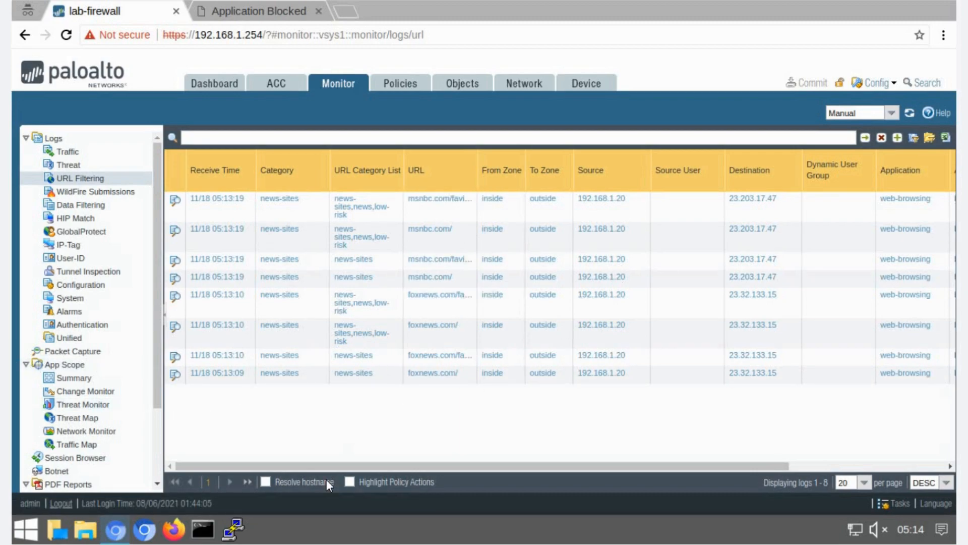
- Switch to PuTTY and open the saved traffic-generator session
click(234, 525)
click(443, 276)
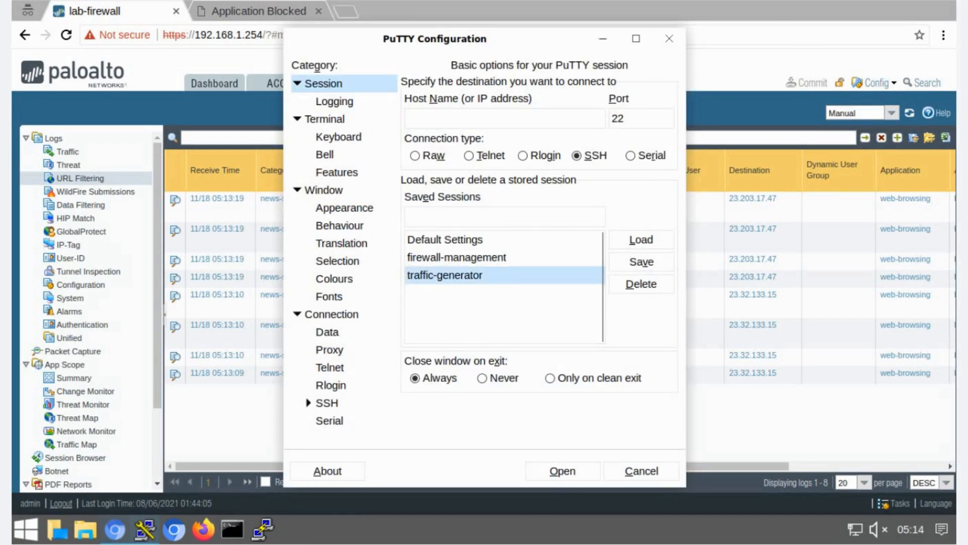
double_click(445, 277)
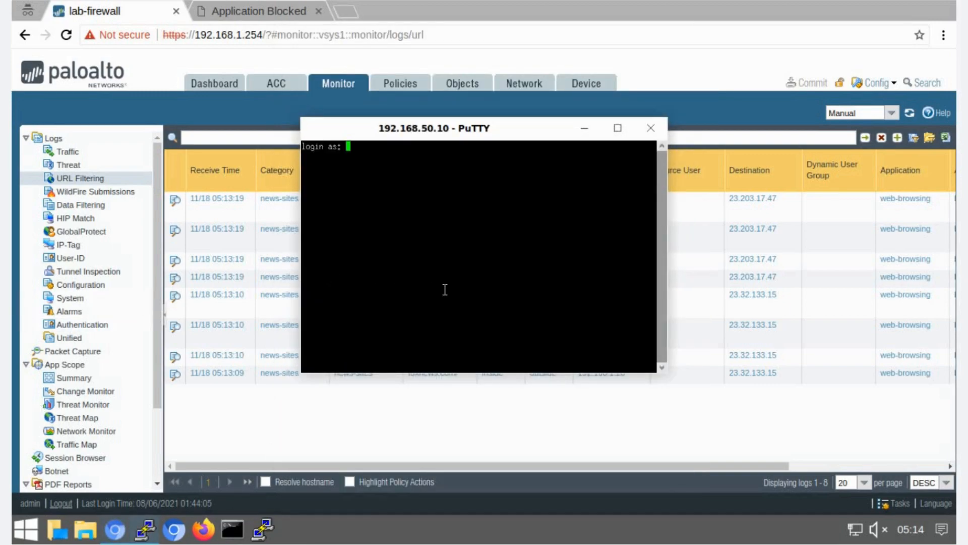
- Log in to the SSH session as lab-user and enter the account password
text(lab0user)
key(BackSpace)
key(BackSpace)
key(BackSpace)
key(BackSpace)
key(BackSpace)
text(-user)
key(Return)
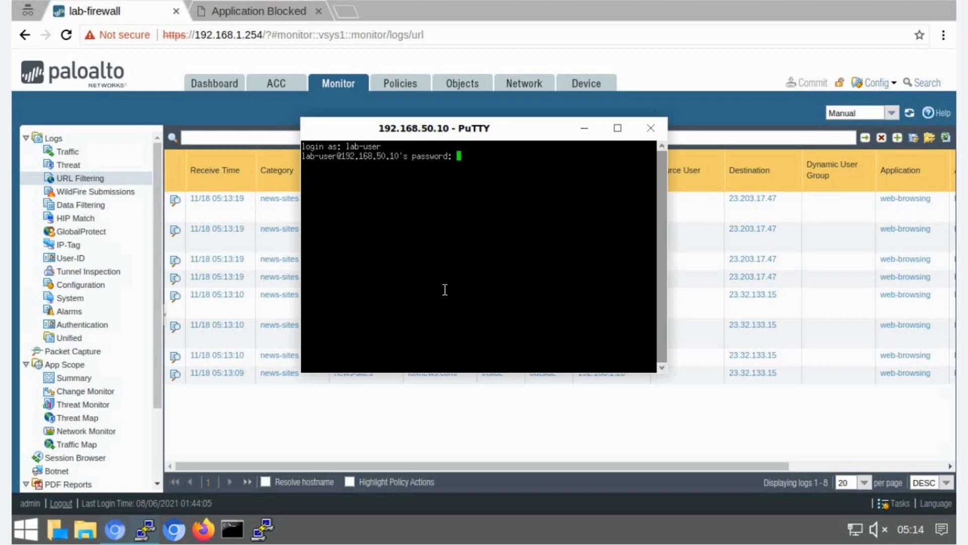
key(Return)
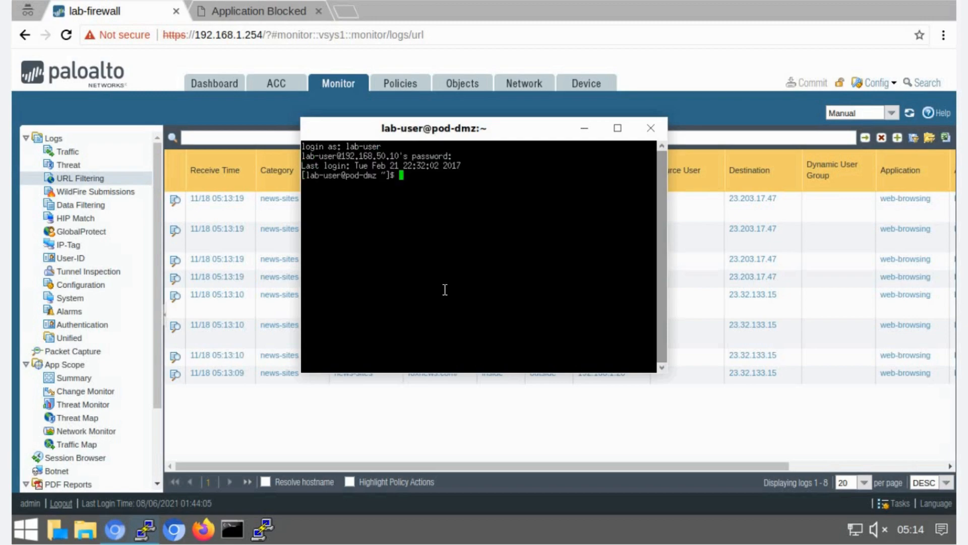
- Display the contents of /var/www/html/block-list.txt on the server, then minimize the terminal
text(cat /var/www/html/blo)
key(Left)
key(Left)
key(Left)
key(Left)
key(Left)
key(Left)
key(Left)
key(Left)
key(Left)
text(w)
key(Right)
key(Right)
key(Right)
key(Right)
key(Right)
key(Right)
key(Right)
key(Right)
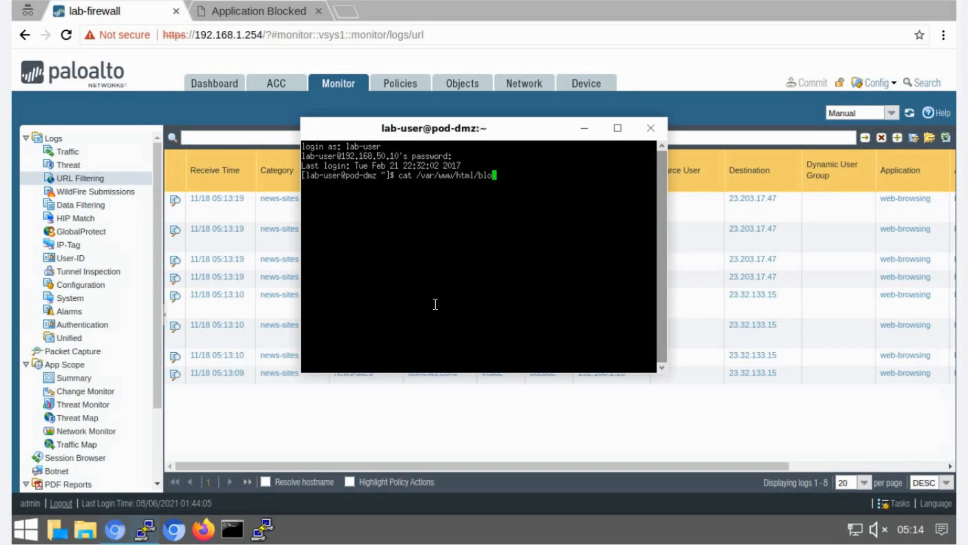
text(c)
key(Tab)
key(Return)
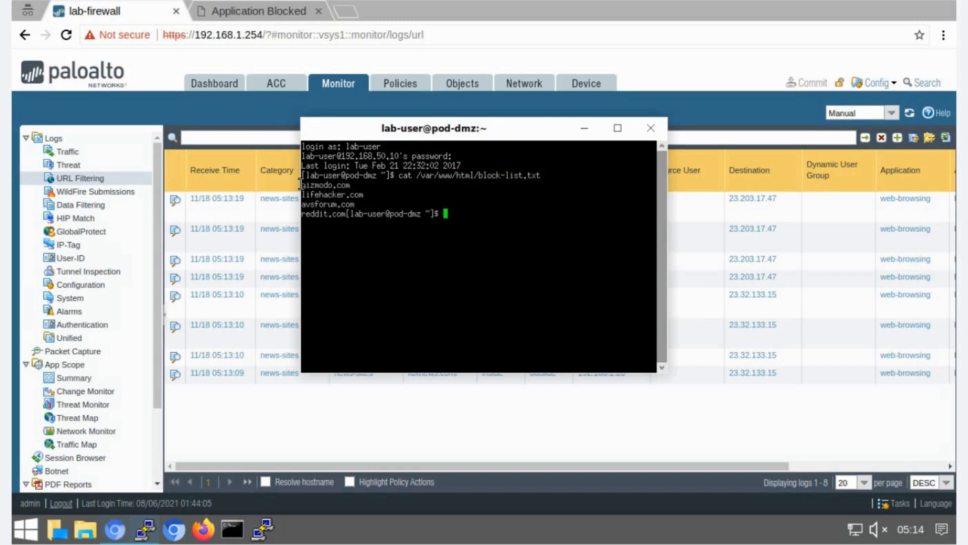
drag(345, 202, 313, 205)
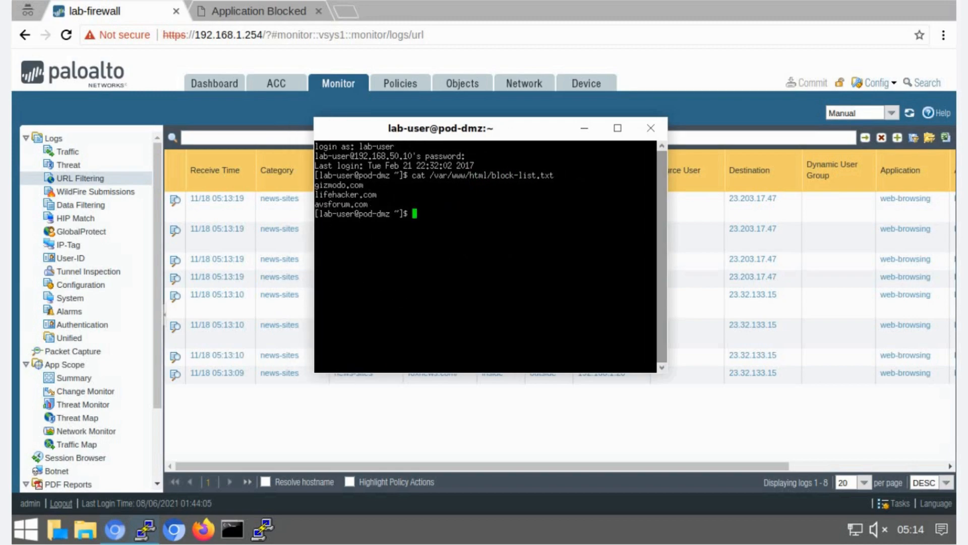
click(587, 128)
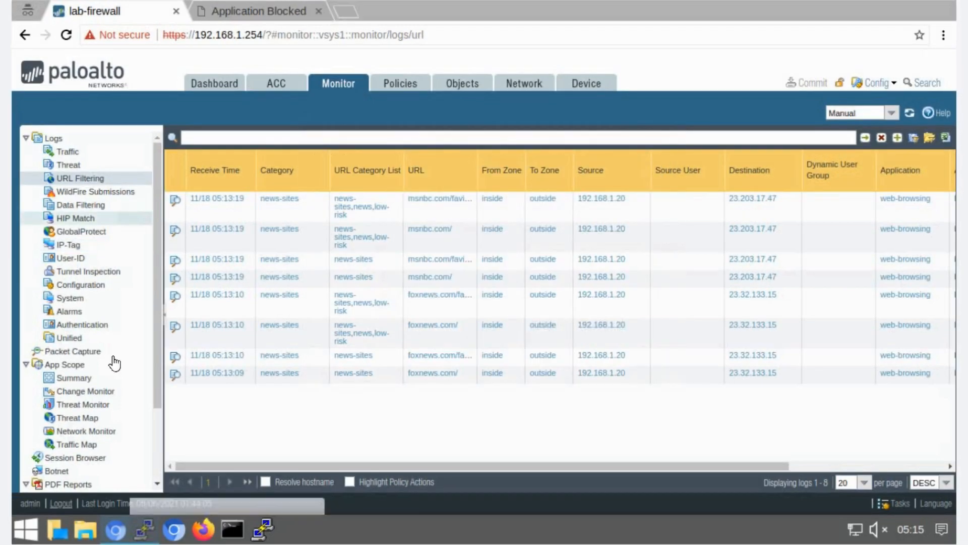
- Add a new external dynamic list named url-block-list with type URL List
click(484, 84)
scroll(156, 326, down, 2)
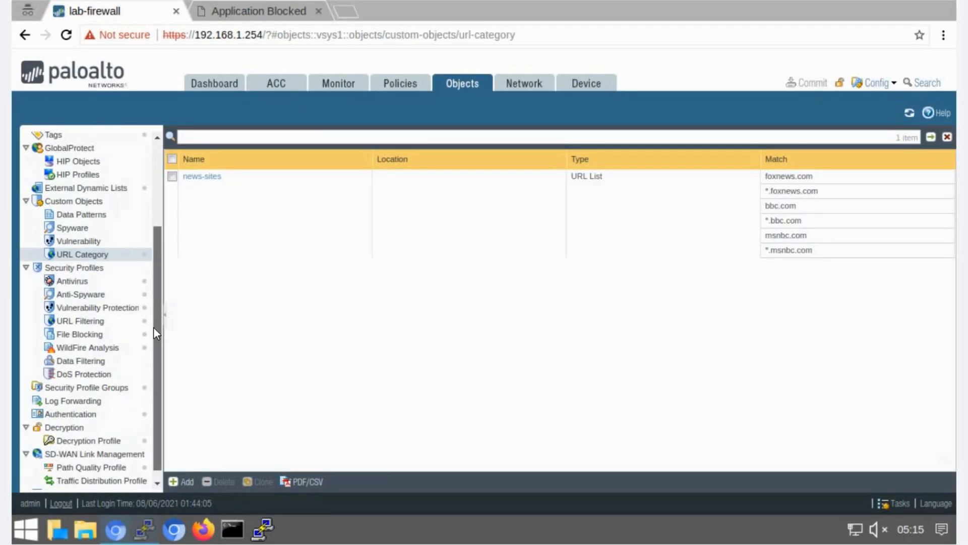
click(93, 186)
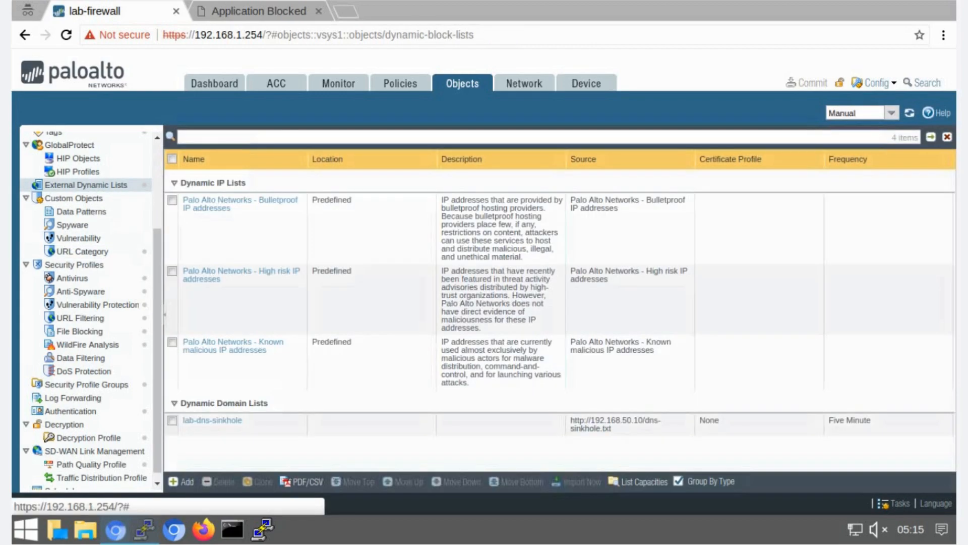
click(174, 482)
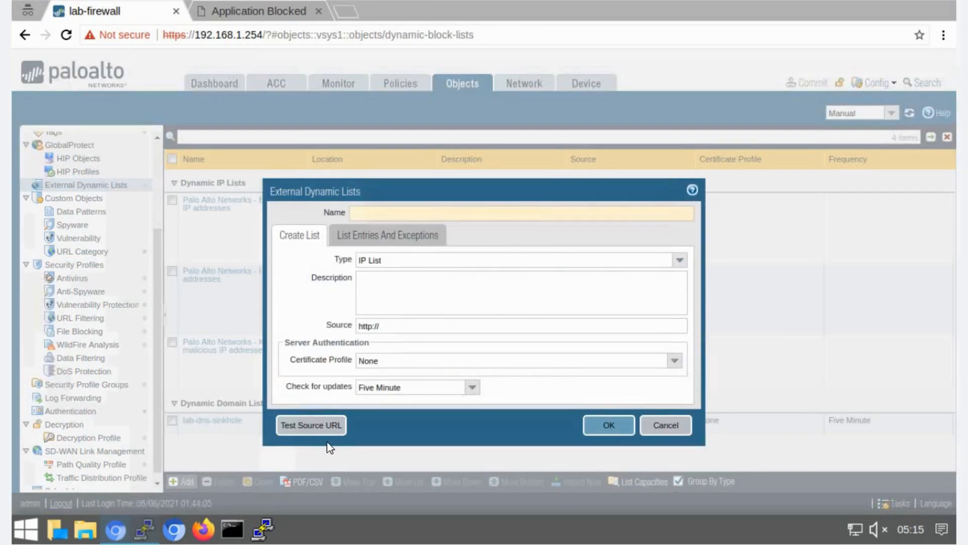
click(366, 213)
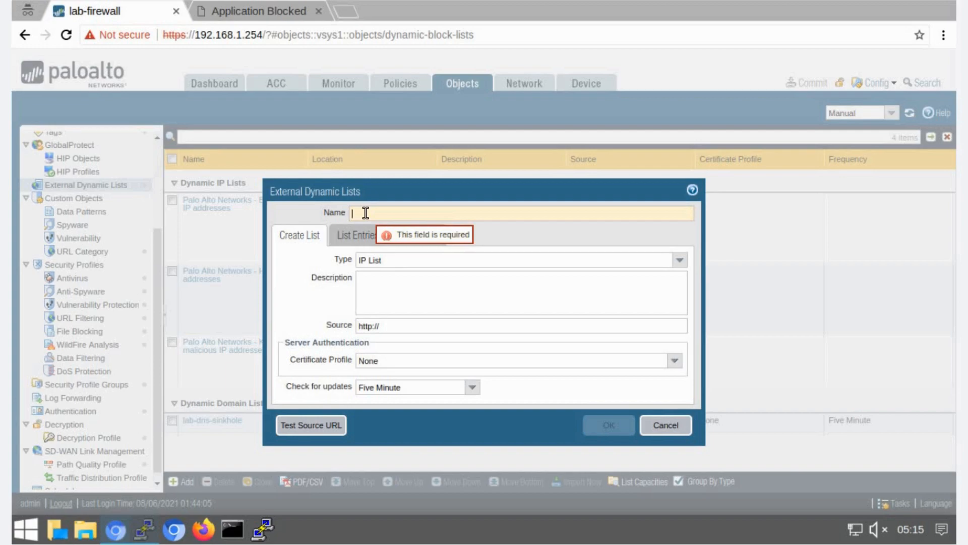
text(url-block-list)
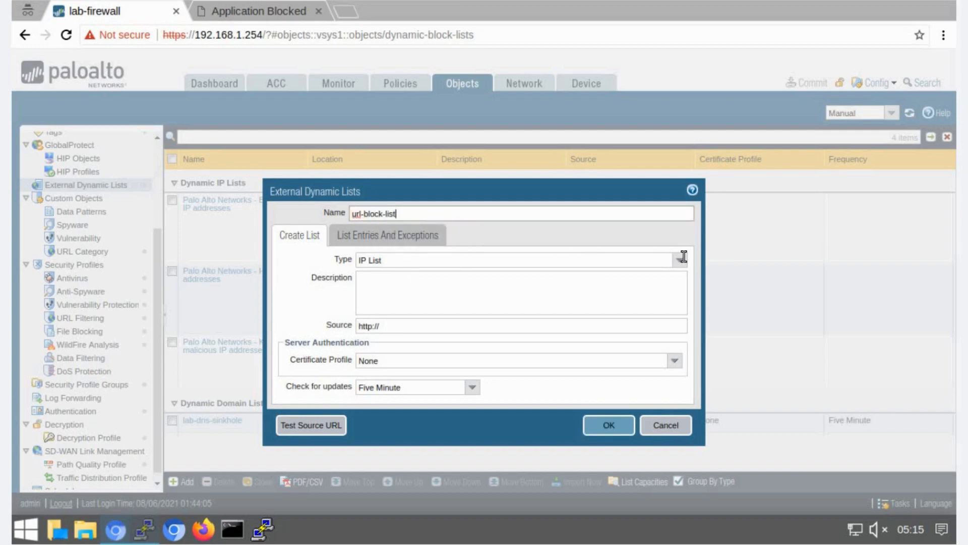
click(683, 257)
click(398, 313)
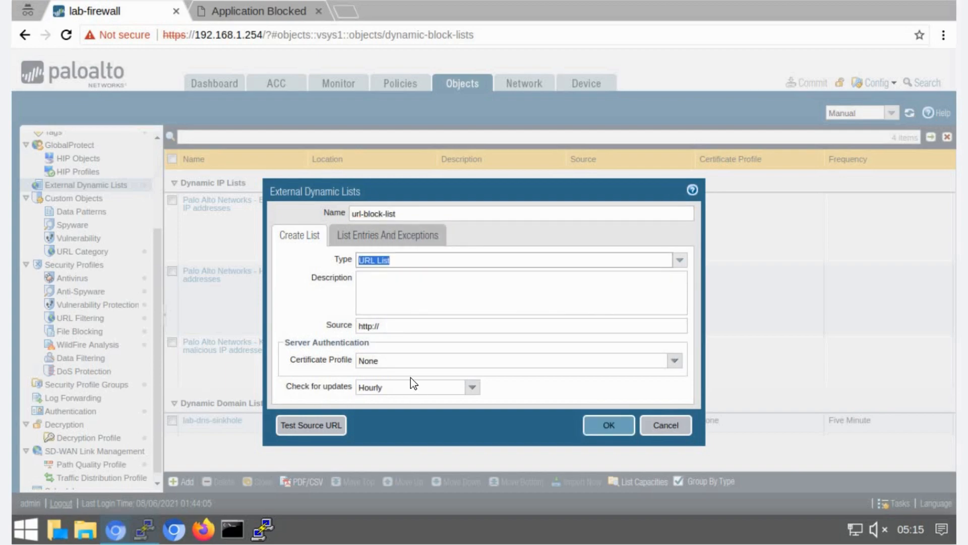
click(402, 325)
text(192.168)
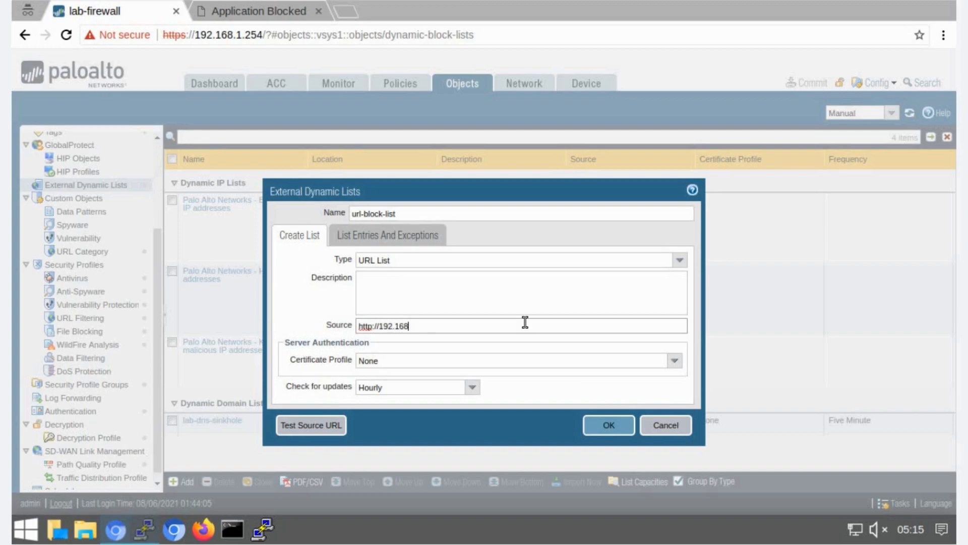
text(.50.10/block-list.txt)
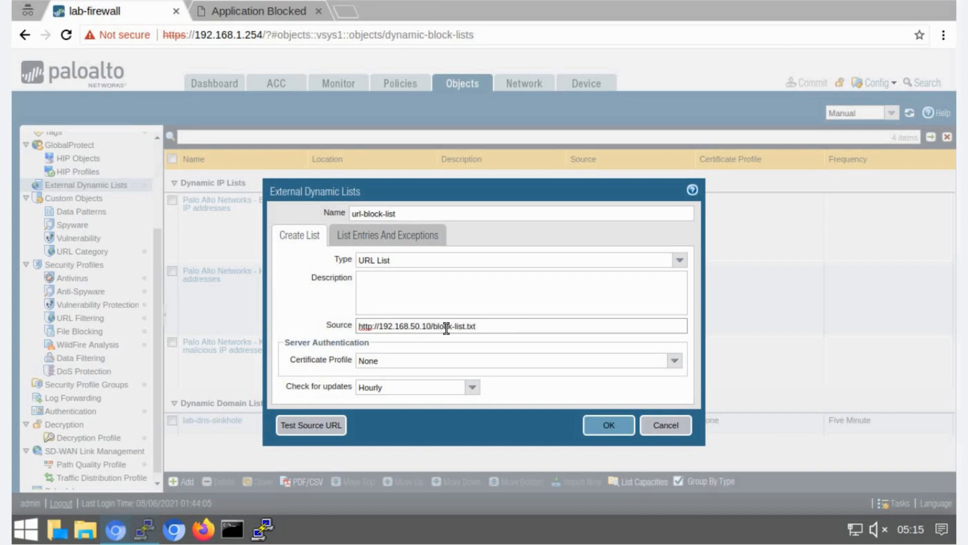
click(473, 388)
click(387, 414)
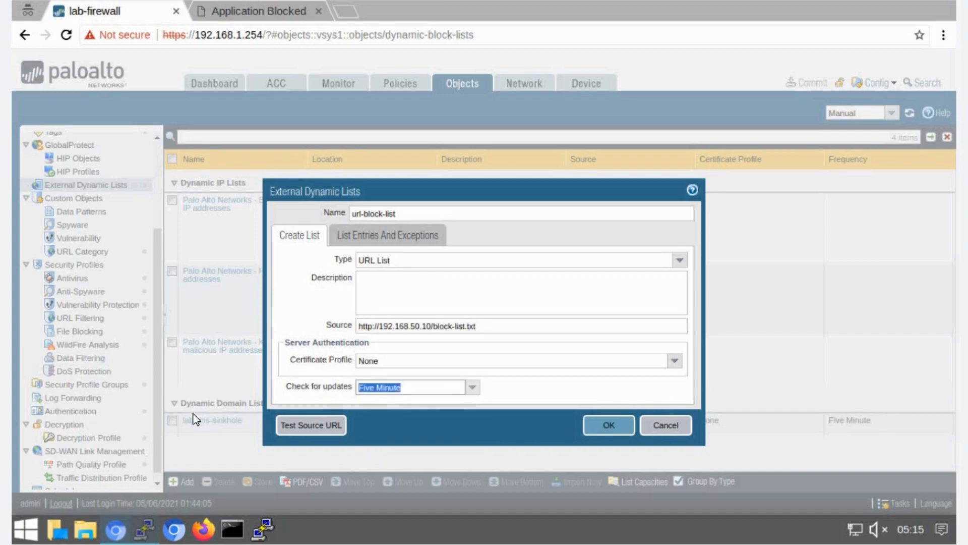
click(591, 428)
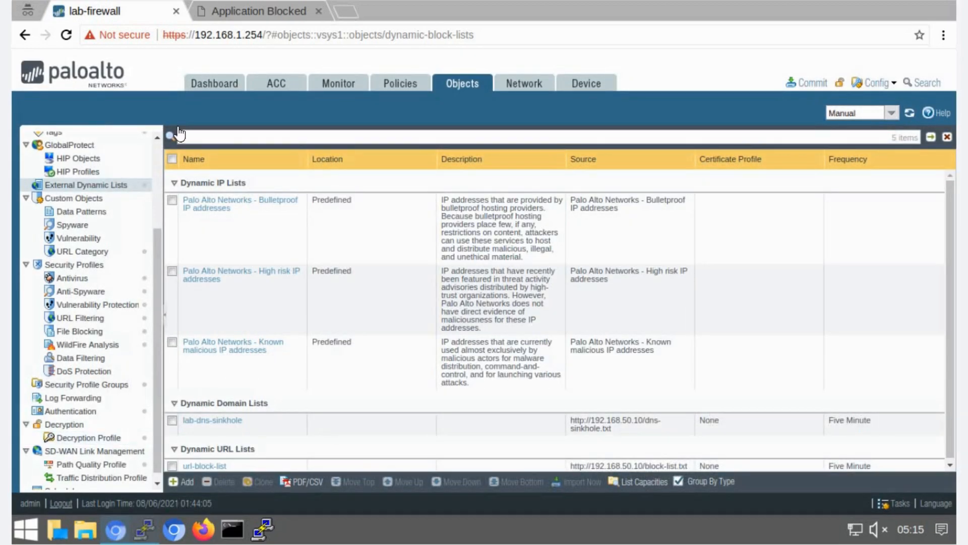
- Add url-block-list as a URL category in the egress-outside-url security rule
click(401, 84)
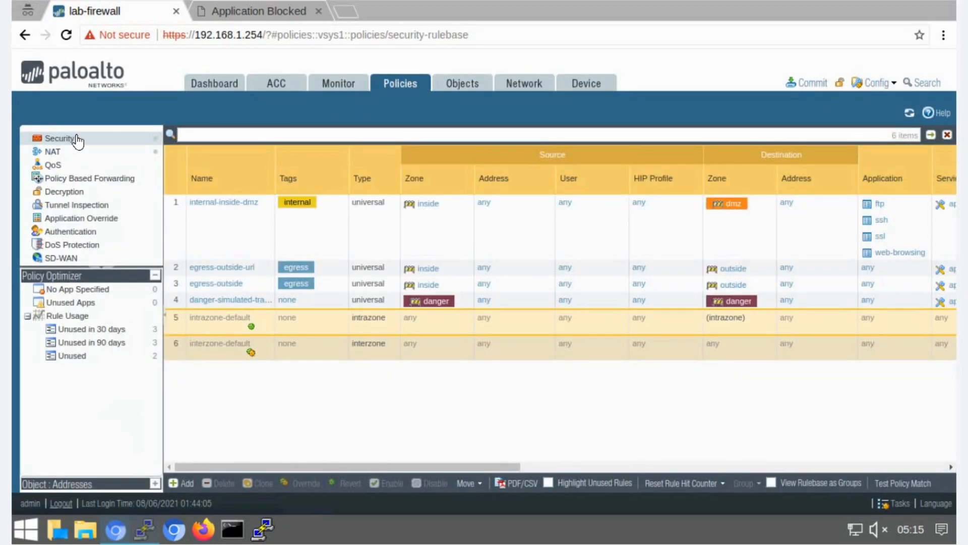
click(77, 140)
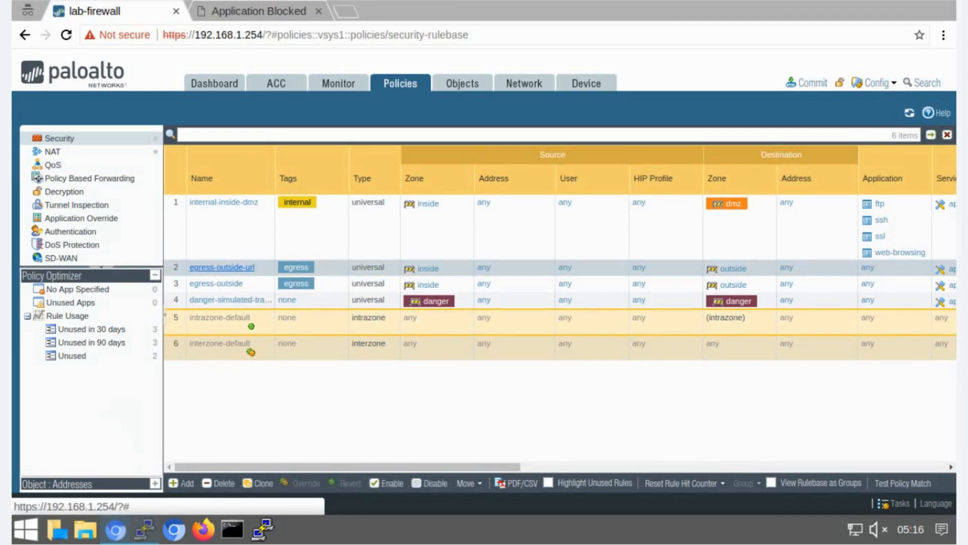
click(222, 267)
click(521, 178)
click(502, 362)
click(532, 279)
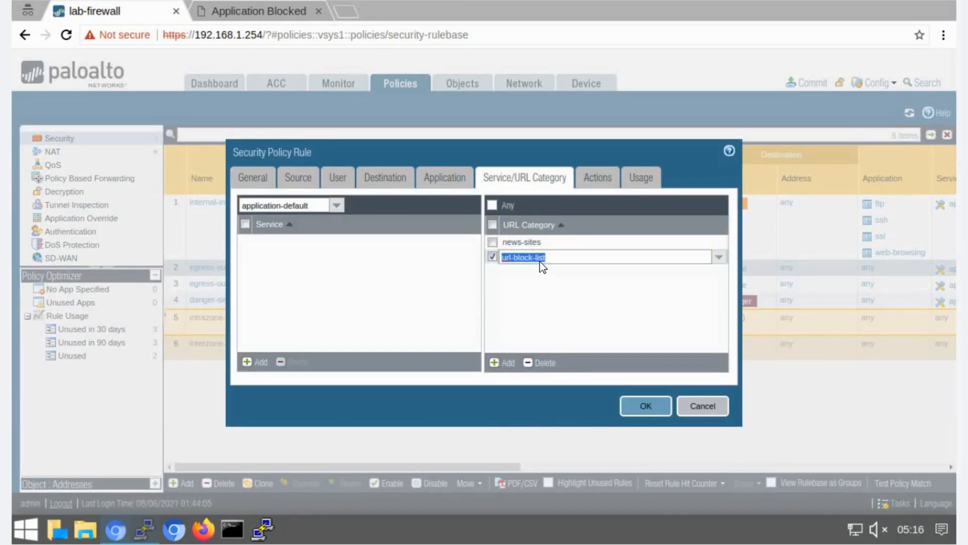
click(625, 407)
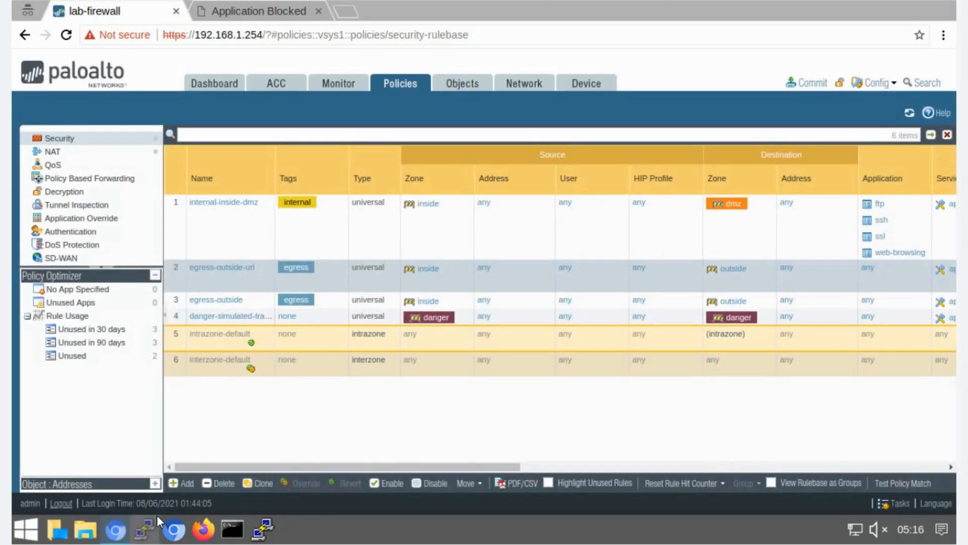
- Browse to gizmodo.com in a new incognito tab
click(151, 527)
drag(316, 184, 316, 213)
click(348, 12)
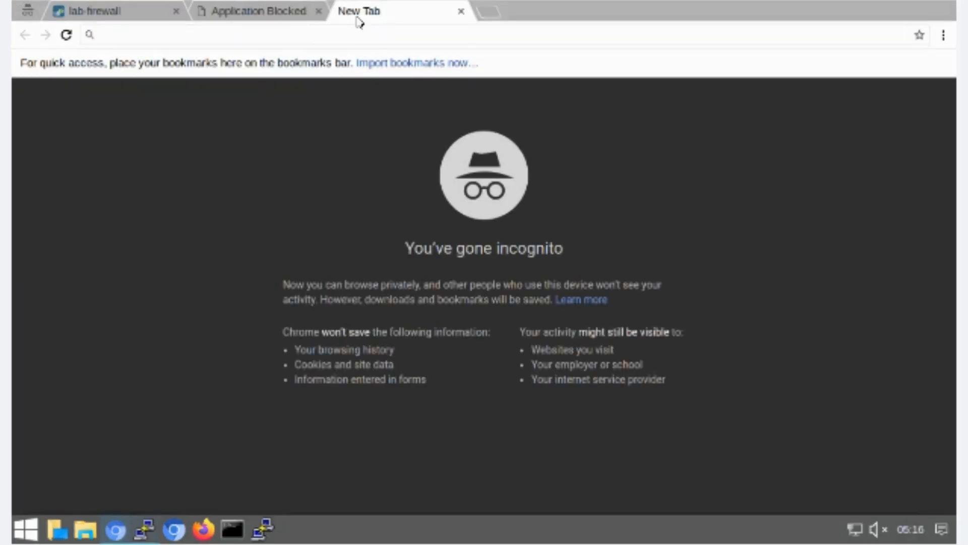
text(gizmodo.com)
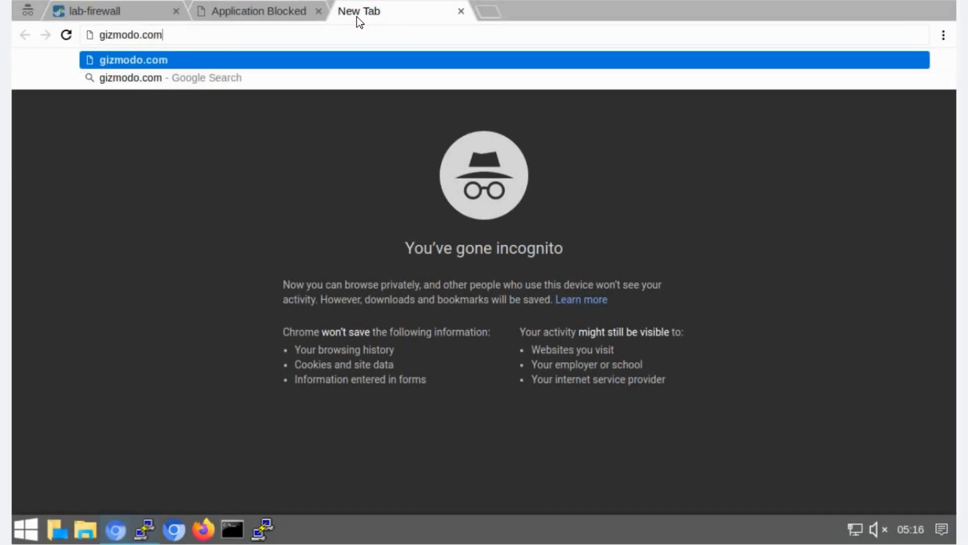
key(Return)
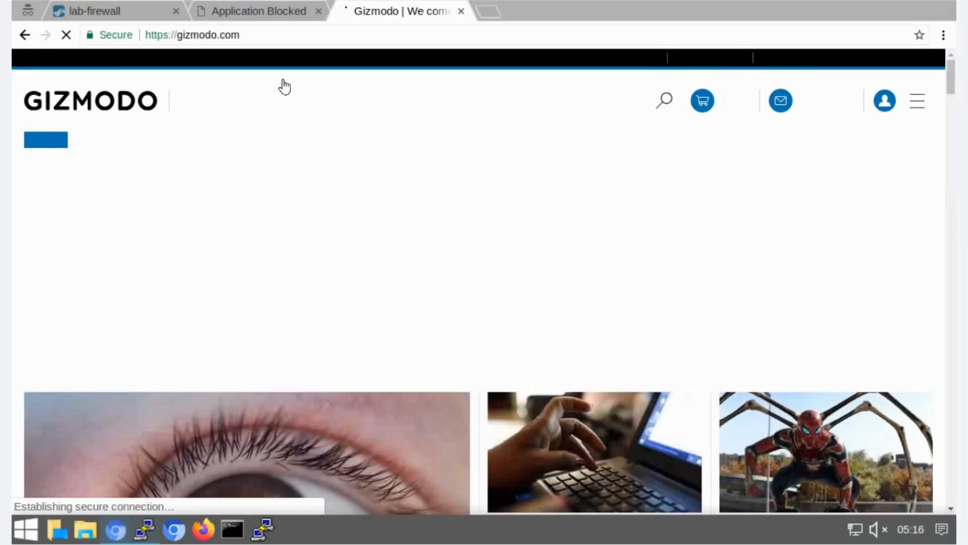
- Commit the firewall configuration and close the commit status window
click(112, 10)
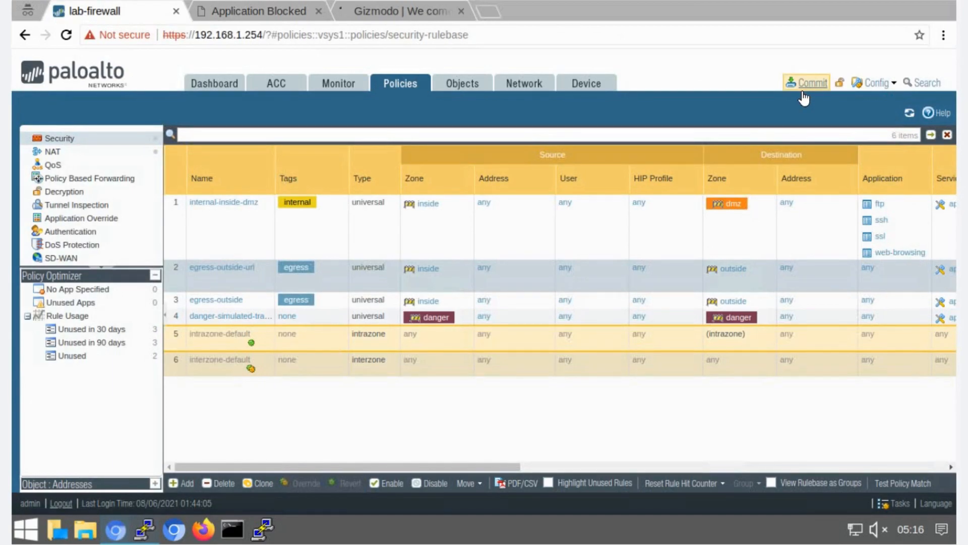
click(805, 82)
click(619, 449)
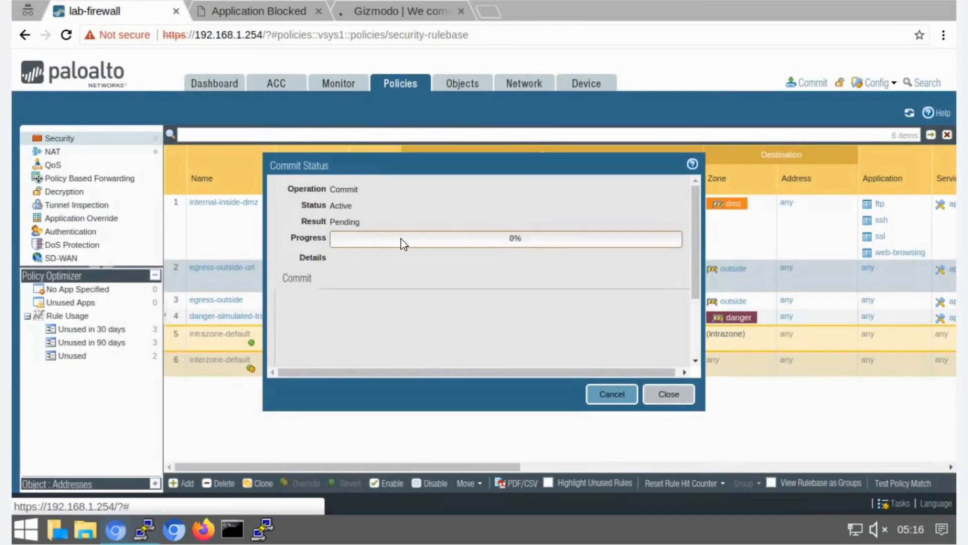
click(659, 396)
- Test the block by browsing to gizmodo.com, lifehacker.com and avsforum.com in a new tab
key(ctrl+t)
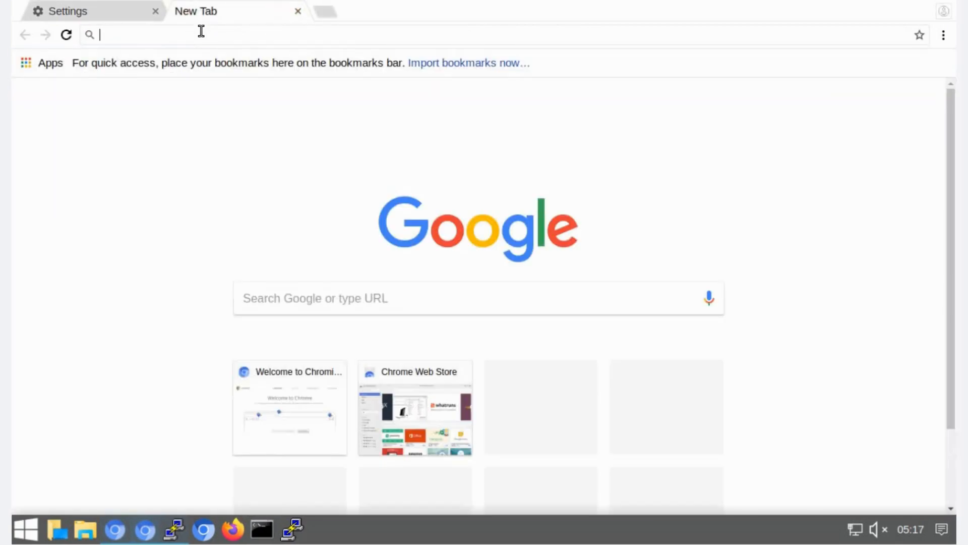
text(gizmodo)
key(ctrl+Return)
mouse_move(190, 125)
mouse_down()
mouse_move(203, 125)
mouse_move(186, 121)
mouse_up()
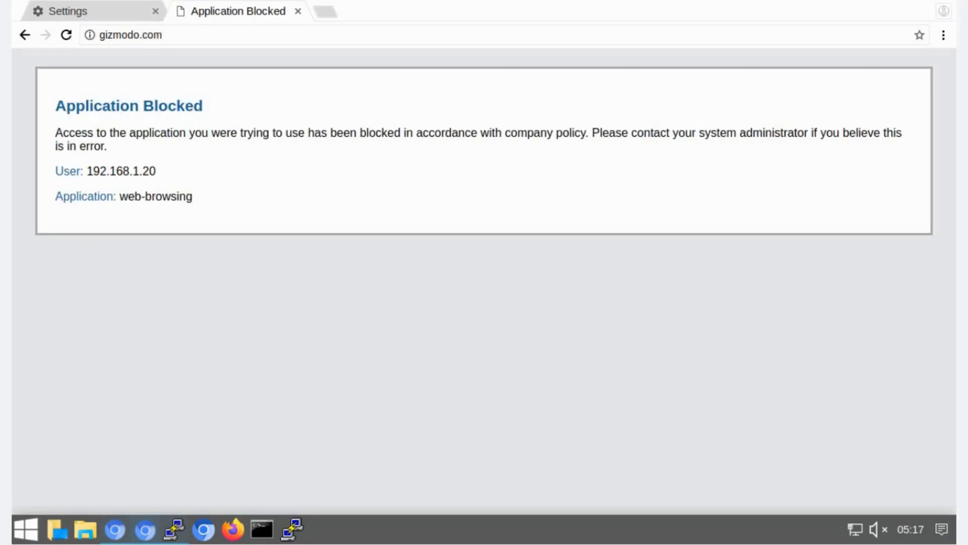
click(175, 42)
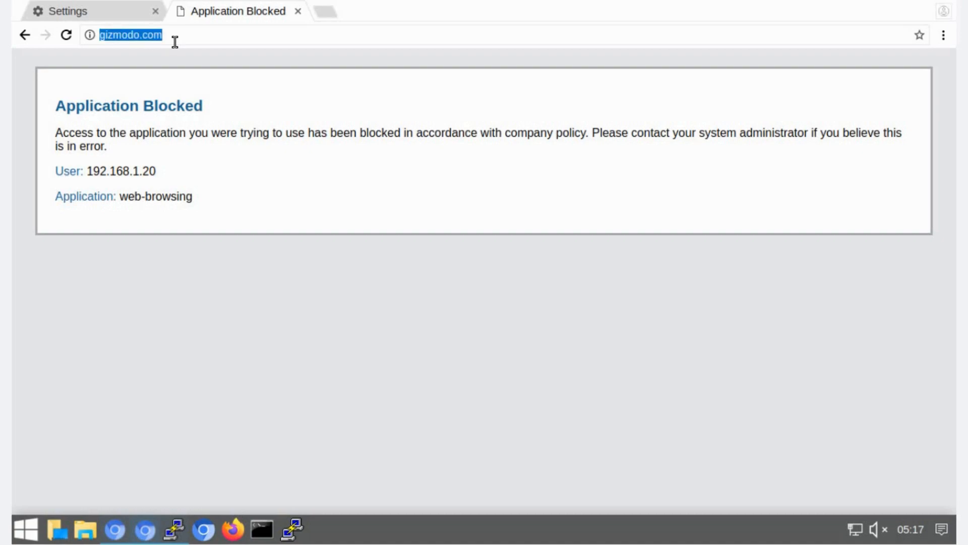
text(lifehacker)
key(ctrl+Return)
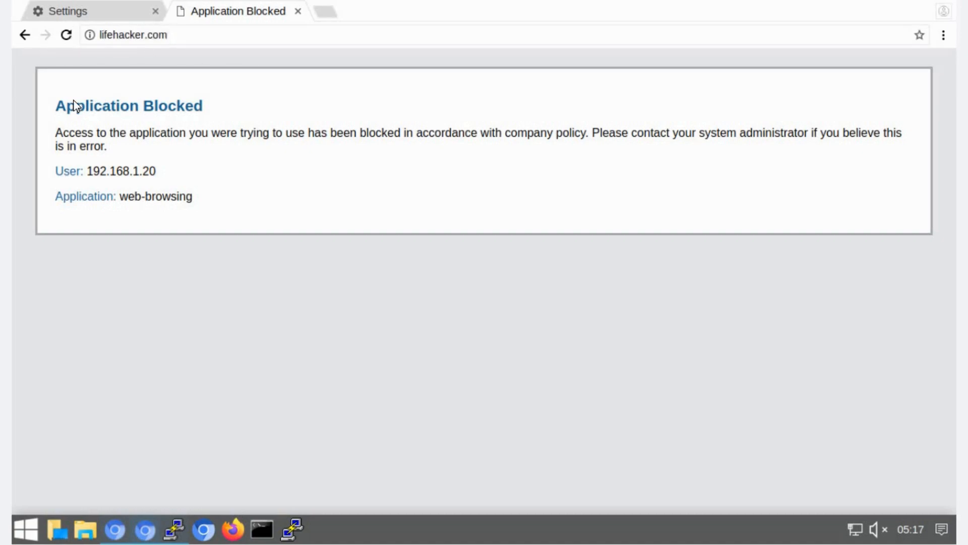
click(175, 31)
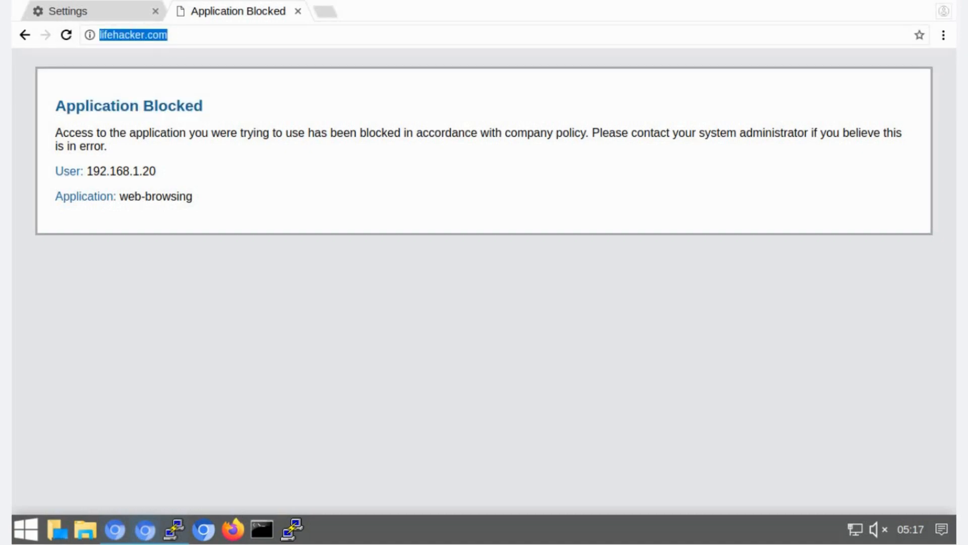
text(avsforum.com)
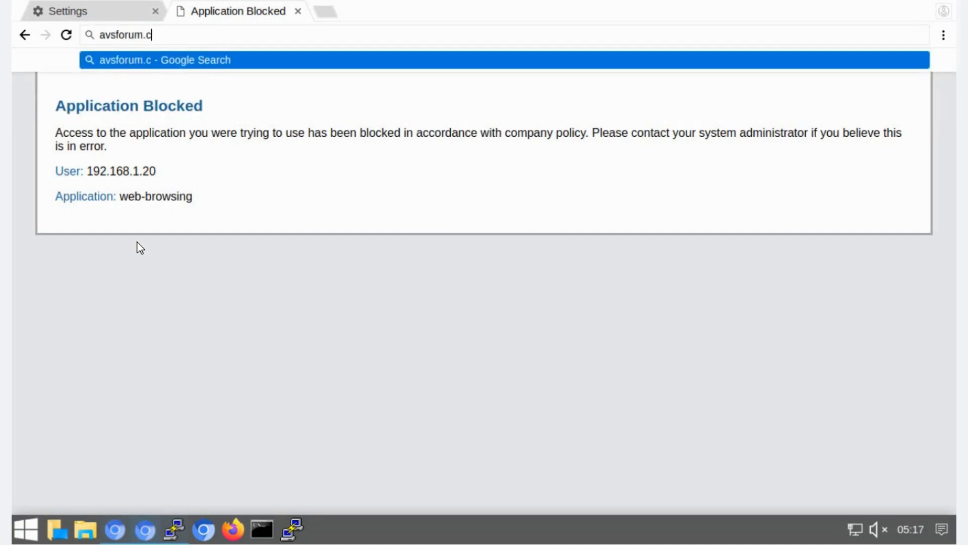
key(Return)
drag(242, 135, 54, 105)
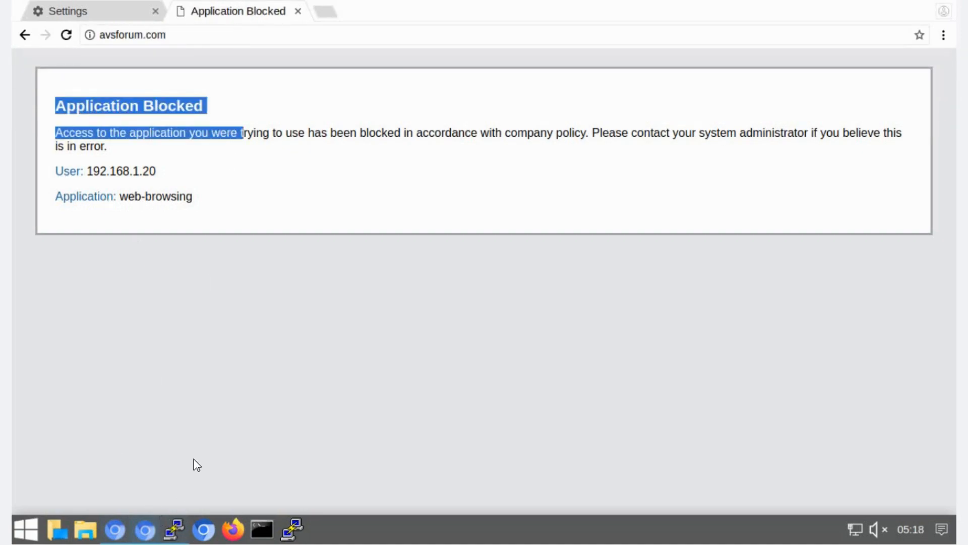
- Compare the tested sites with the block list in the terminal, then return to the firewall tab
click(173, 532)
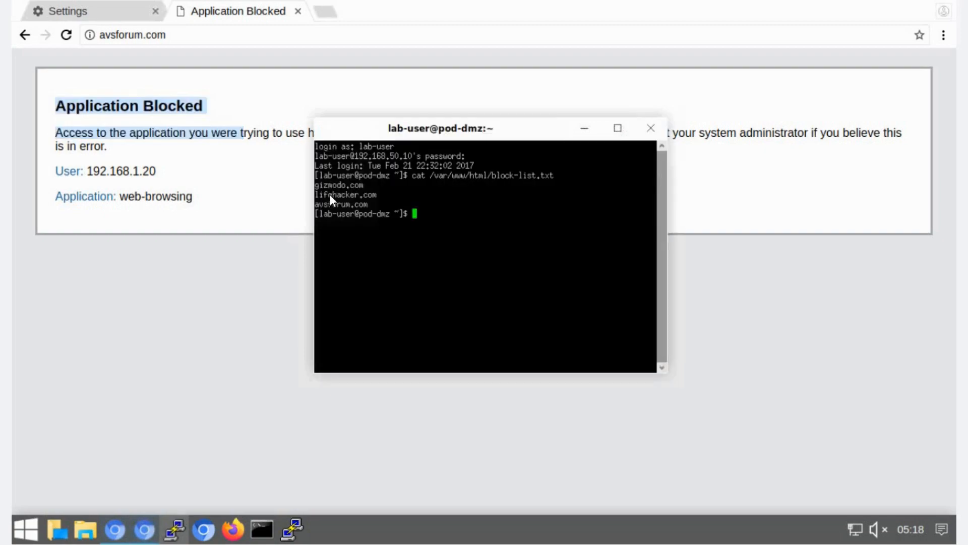
drag(356, 204, 315, 185)
click(355, 215)
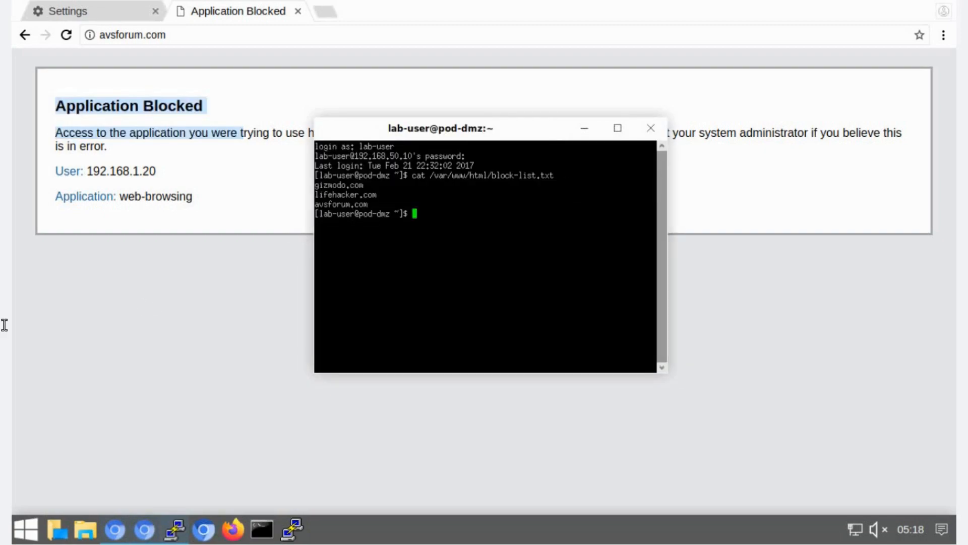
click(111, 525)
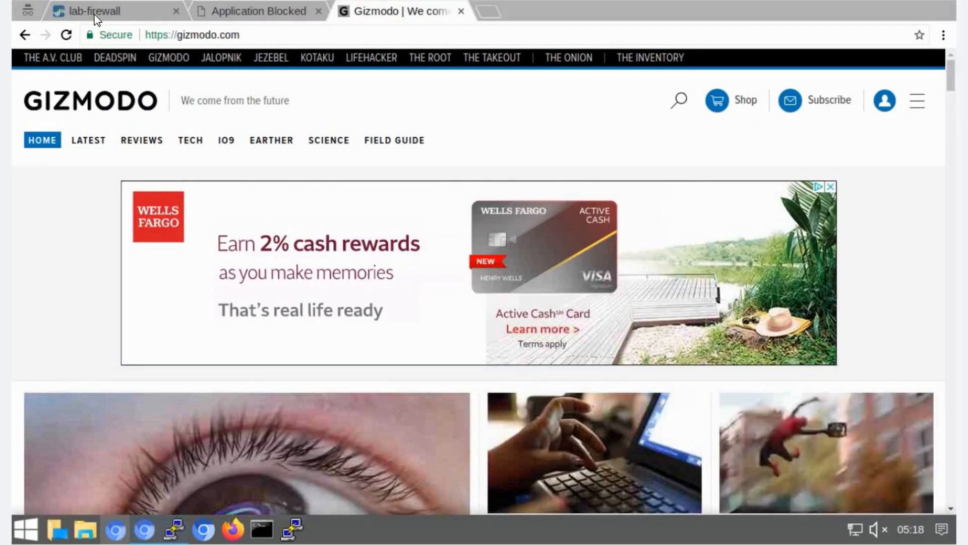
click(94, 14)
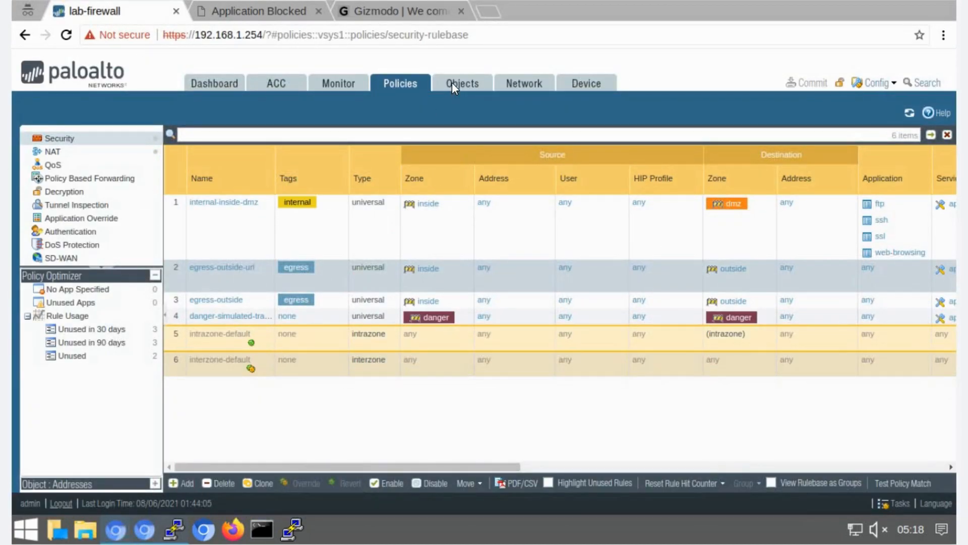
- Create a URL Filtering profile named lab-url-filtering with the description "Block shopping, government, and hacking websites"
click(452, 84)
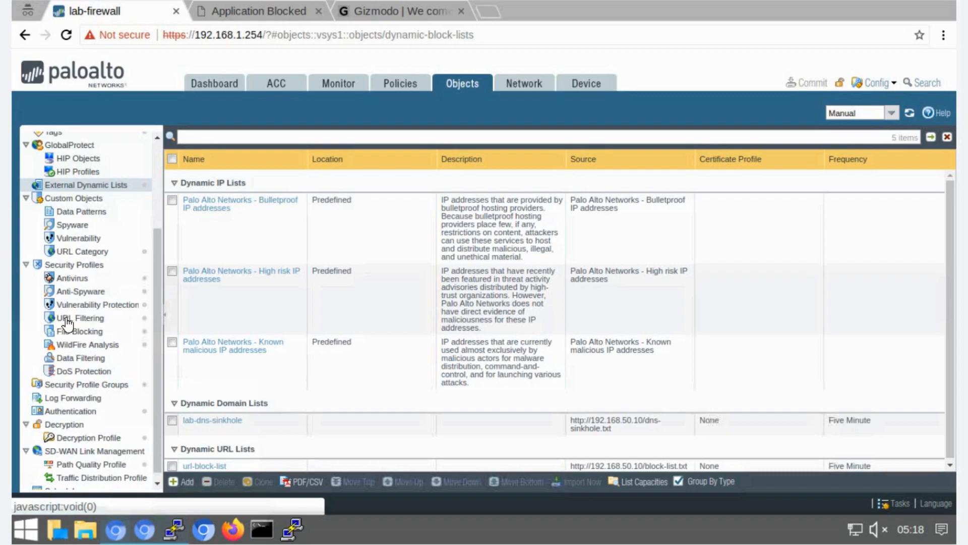
click(67, 320)
click(184, 481)
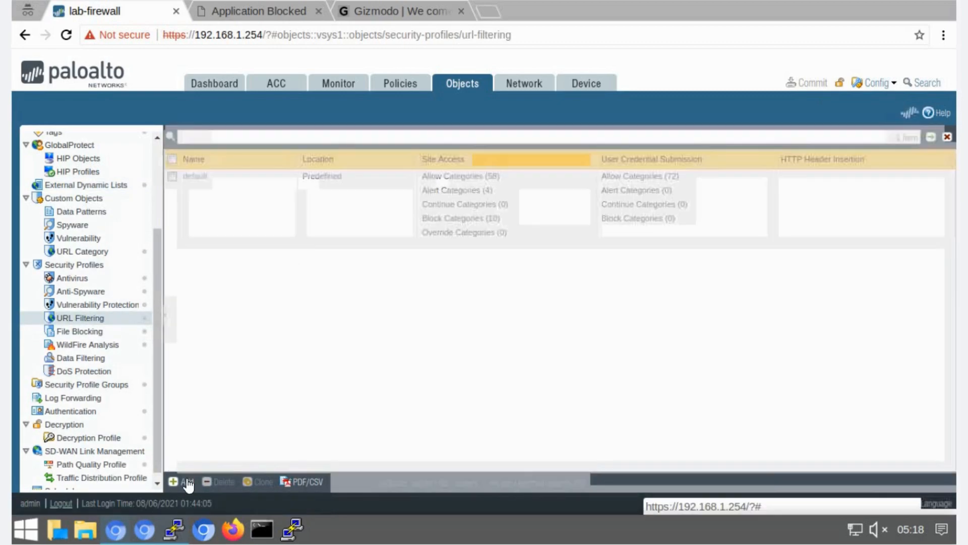
text(lab-url-filtering)
click(389, 159)
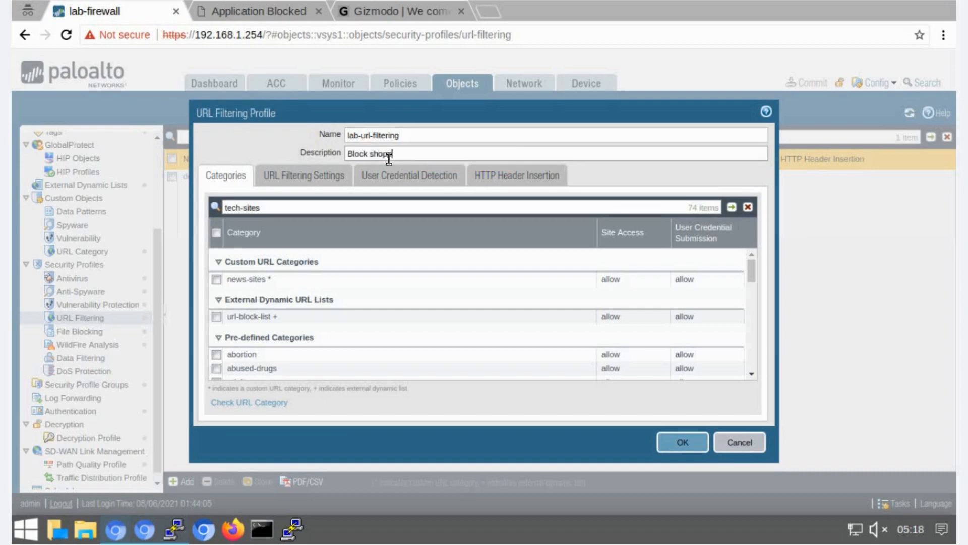
text(Block shopping, government, and hacking websites)
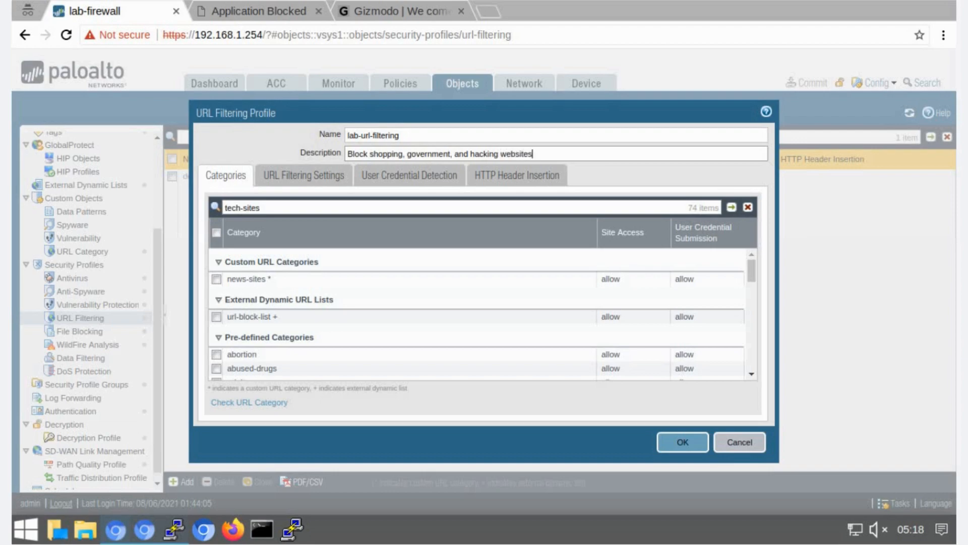
- Filter the profile's categories for shopping and set its site access to block
click(397, 209)
key(ctrl+a)
text(shopping)
key(Return)
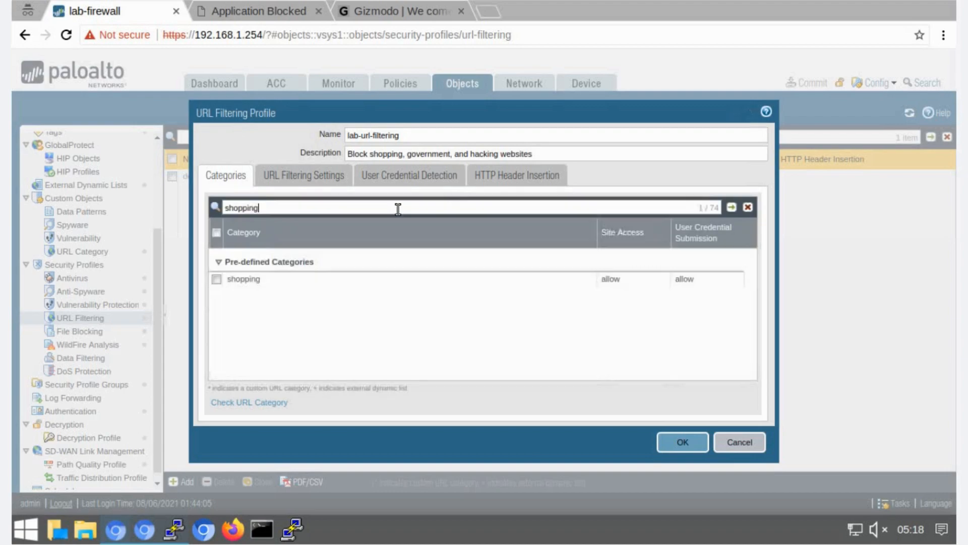
click(631, 291)
click(617, 320)
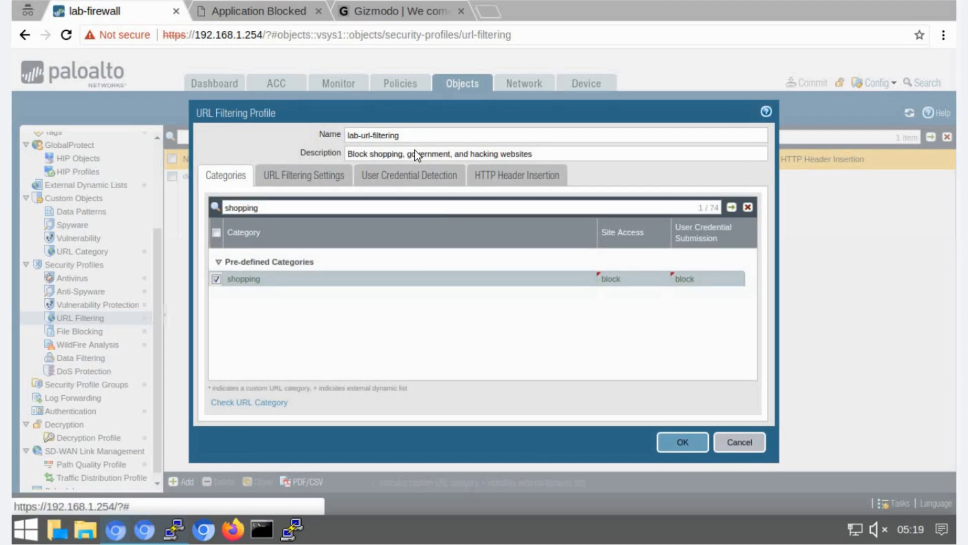
- Filter the categories for government and set its site access to block
click(306, 207)
key(ctrl+a)
text(government)
key(Return)
click(621, 281)
click(618, 319)
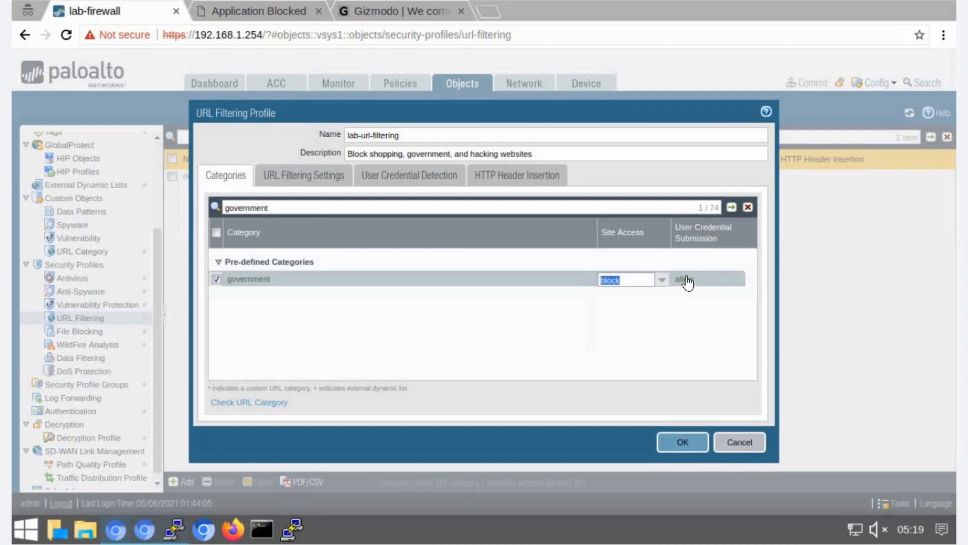
- Filter the categories for hacking, set its site access to block, and save the profile
key(ctrl+a)
text(hacking)
key(Return)
click(621, 281)
click(620, 320)
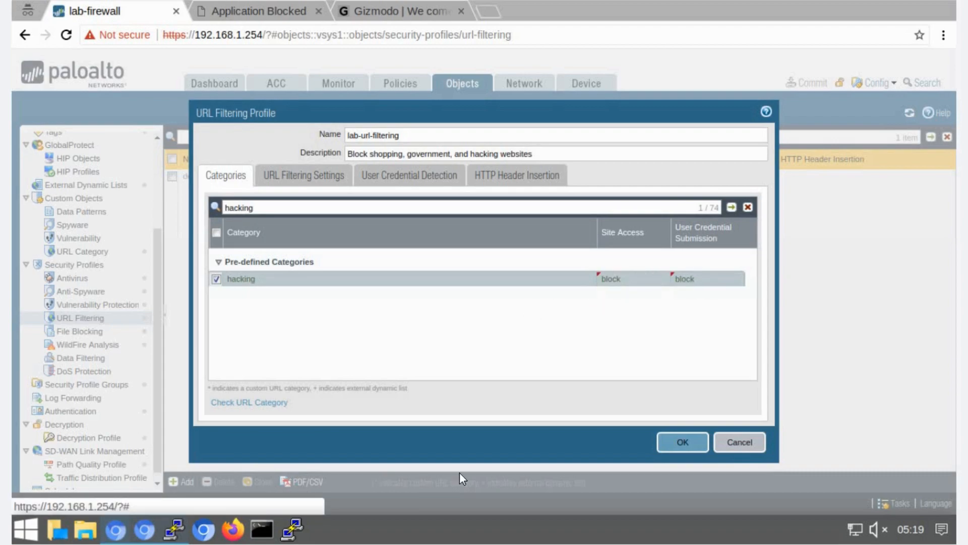
click(677, 451)
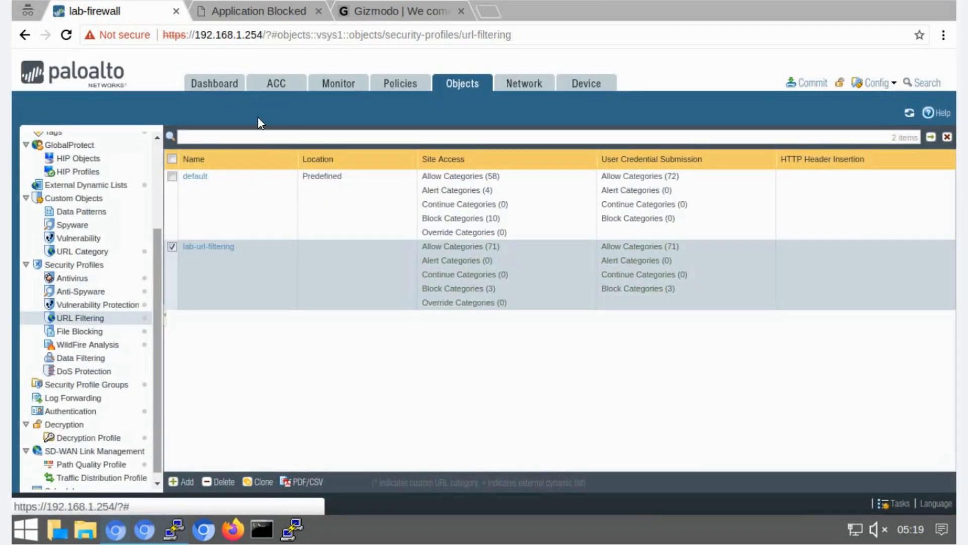
- Open the egress-outside-url security rule and set its URL category to Any
click(383, 87)
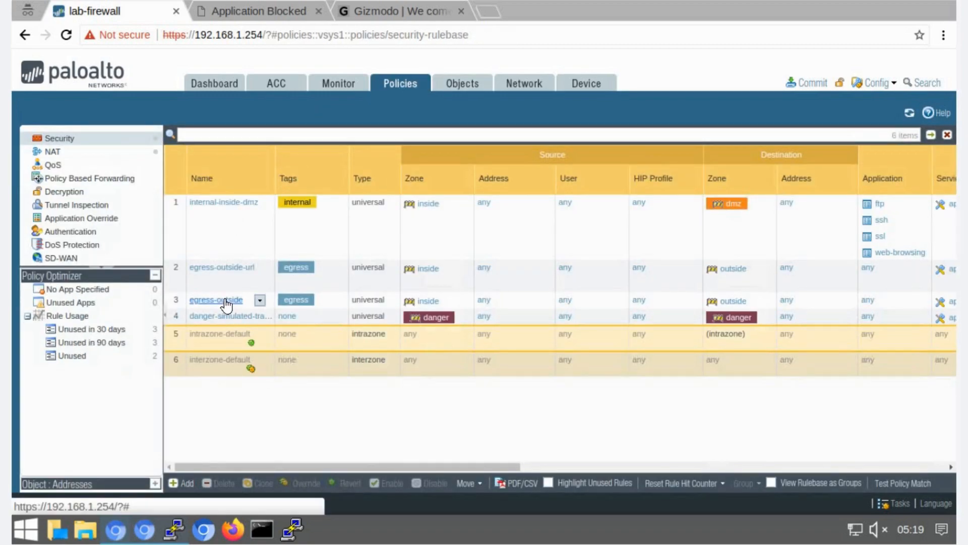
click(236, 268)
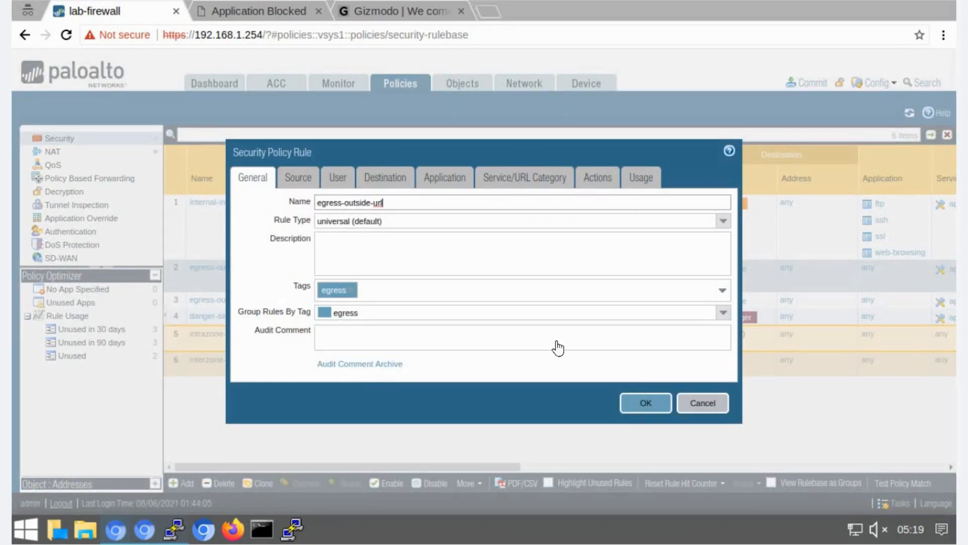
click(512, 177)
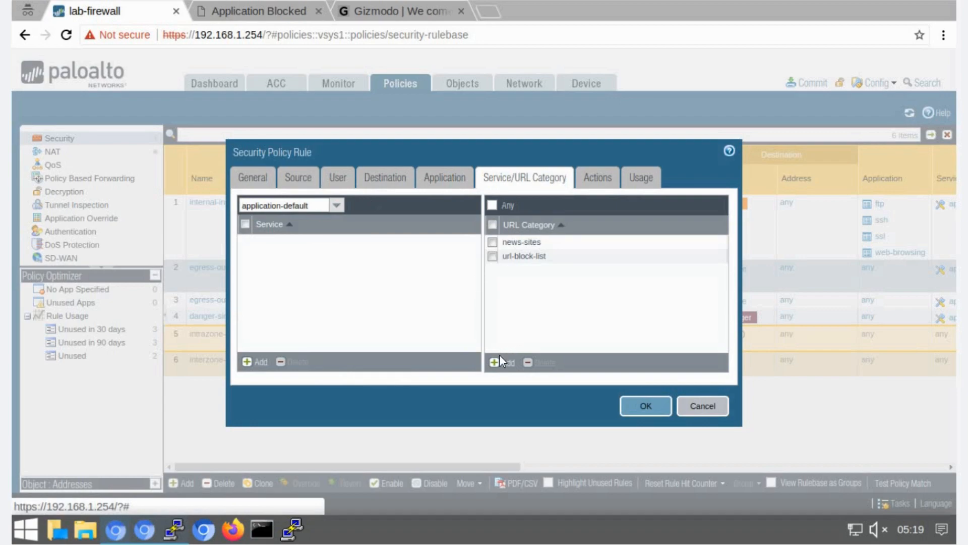
click(493, 204)
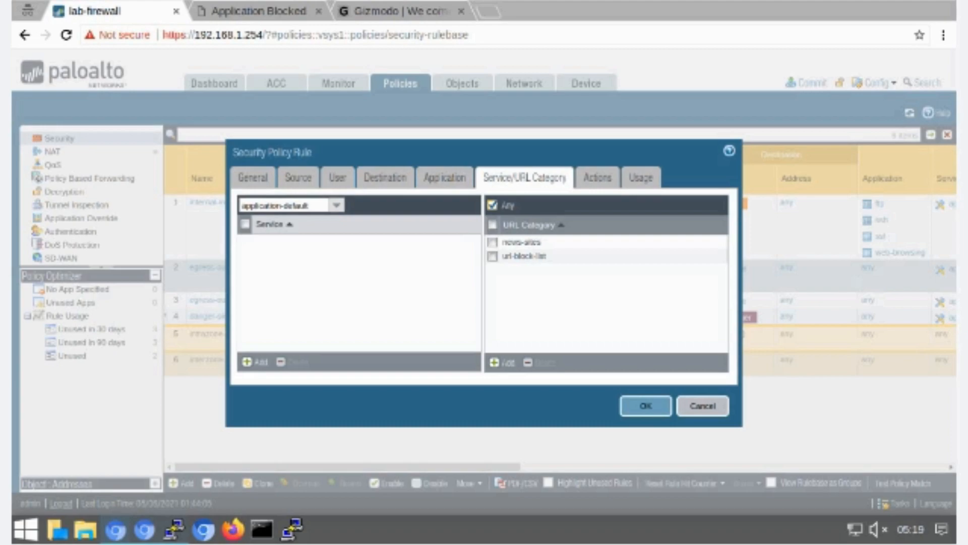
- Set the rule's action to Allow, attach the lab-url-filtering URL Filtering profile, and save the rule
click(595, 177)
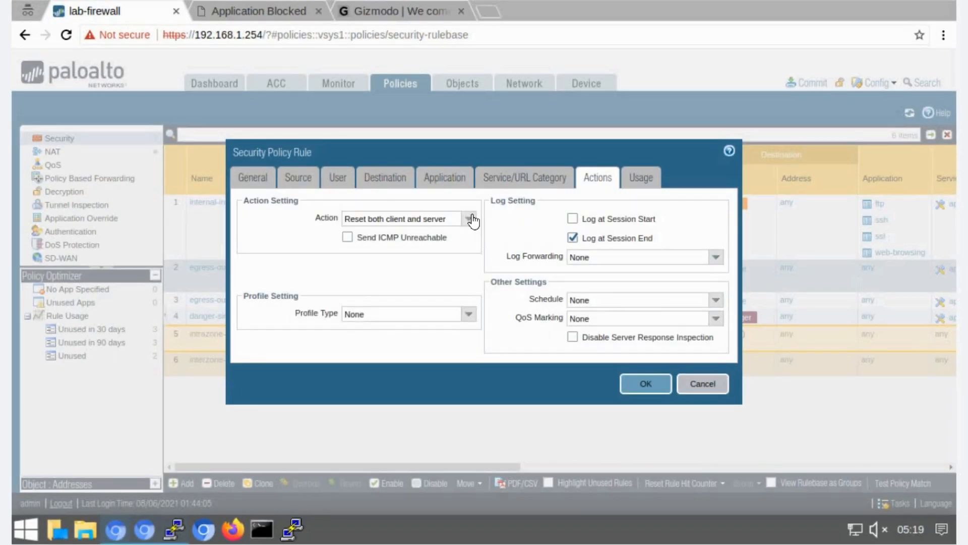
click(469, 219)
click(381, 247)
click(469, 314)
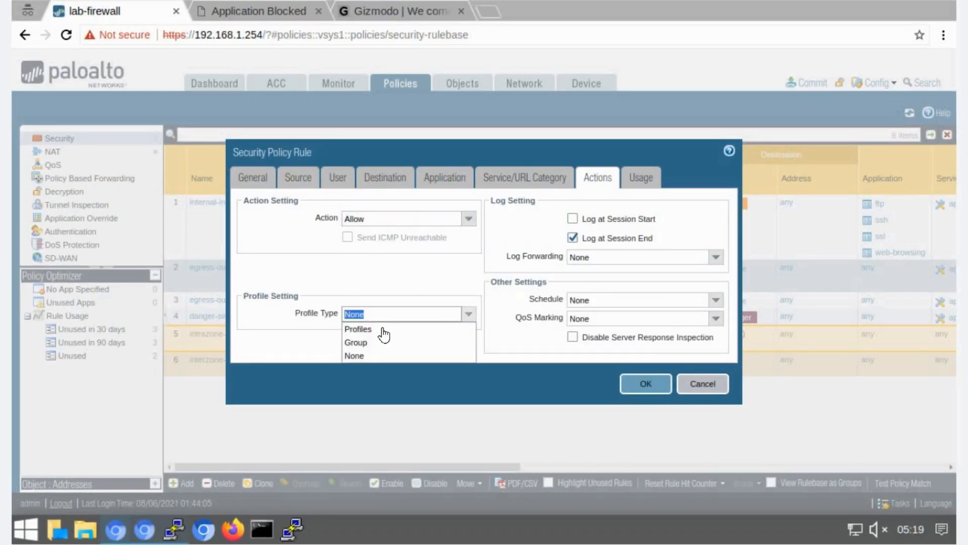
click(383, 328)
click(469, 370)
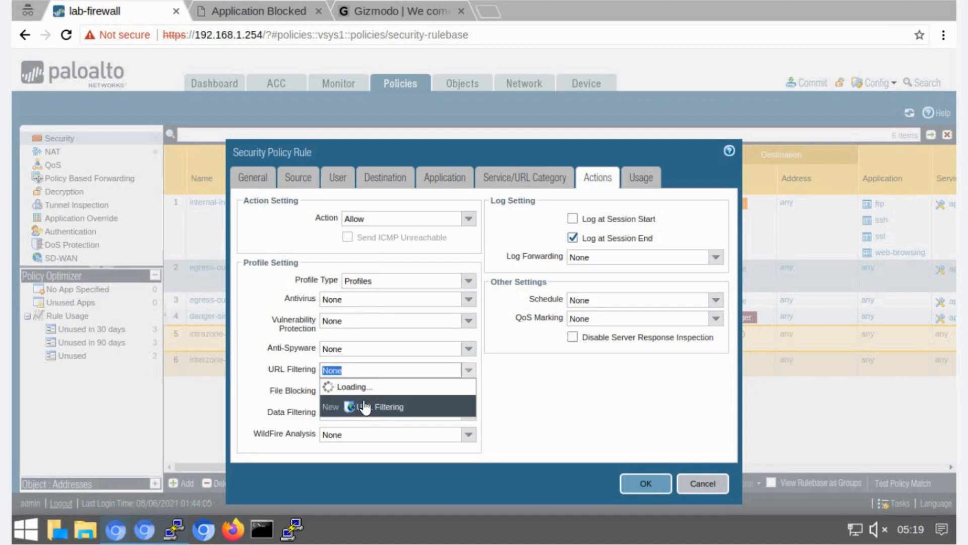
click(348, 408)
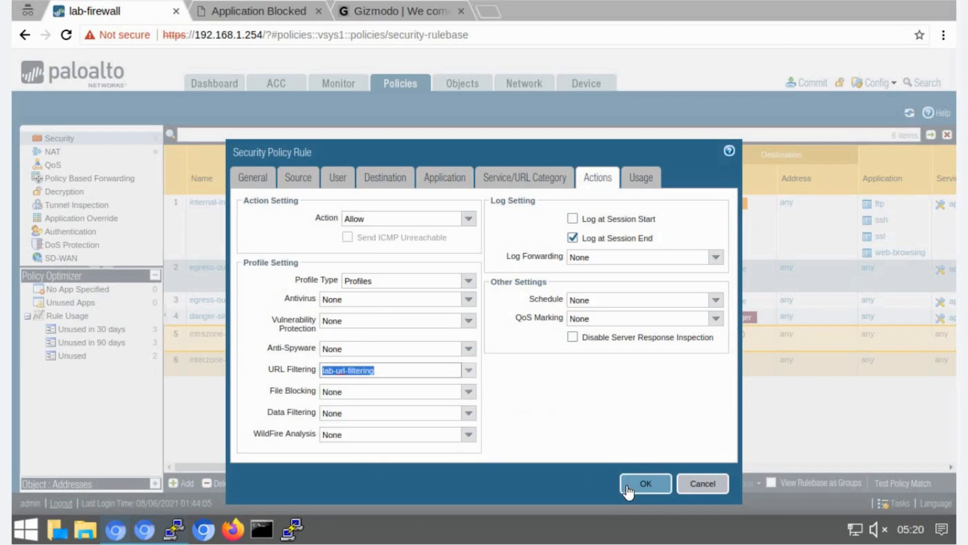
click(645, 483)
- Disable the egress-outside rule and commit the firewall configuration, closing the commit status window
click(435, 483)
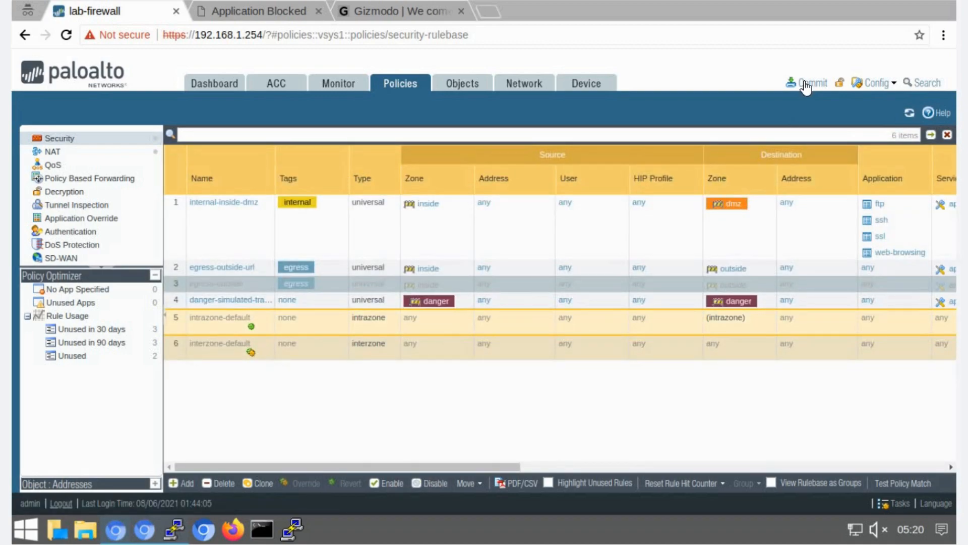
click(806, 85)
click(619, 447)
click(669, 394)
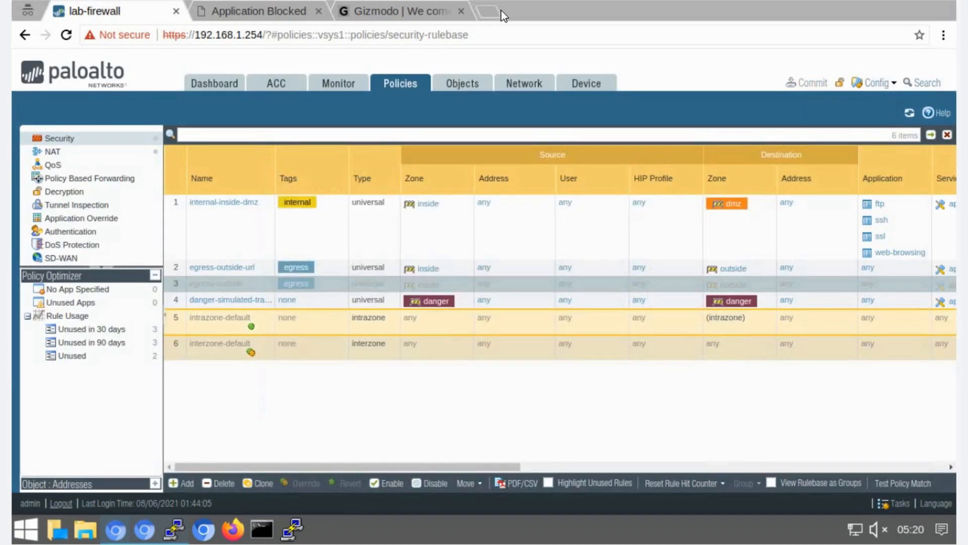
- Test the block by browsing to transportation.gov in a new tab and highlight the blocked category
click(496, 11)
click(461, 10)
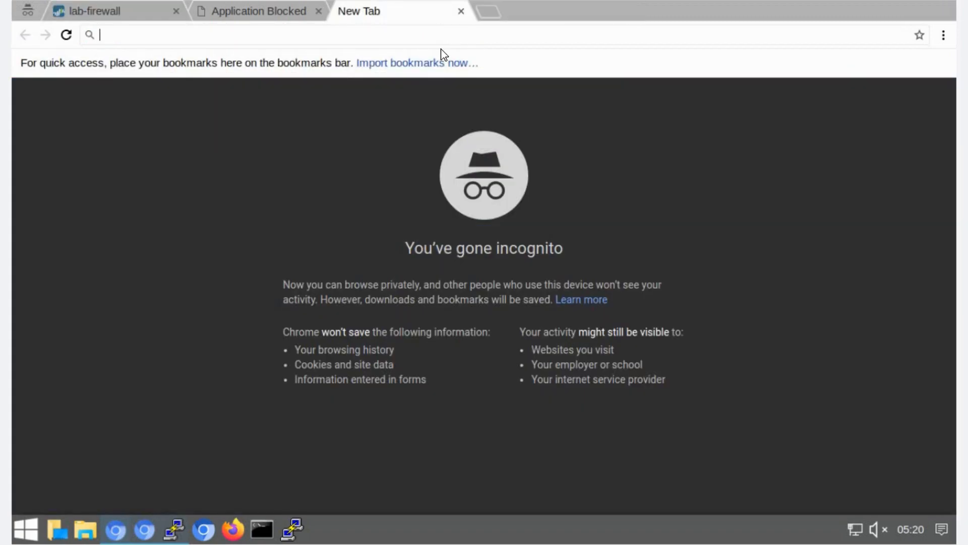
text(transportation.)
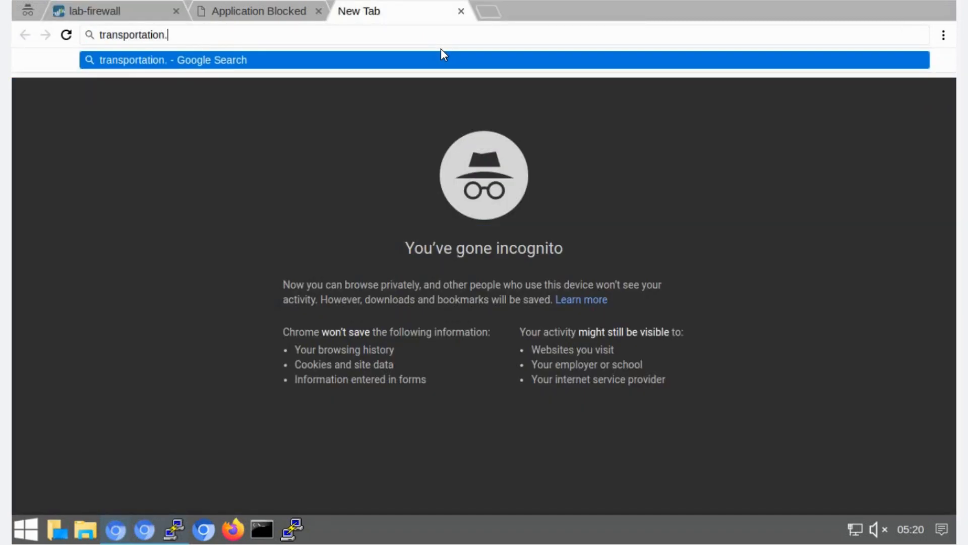
text(gov)
key(Return)
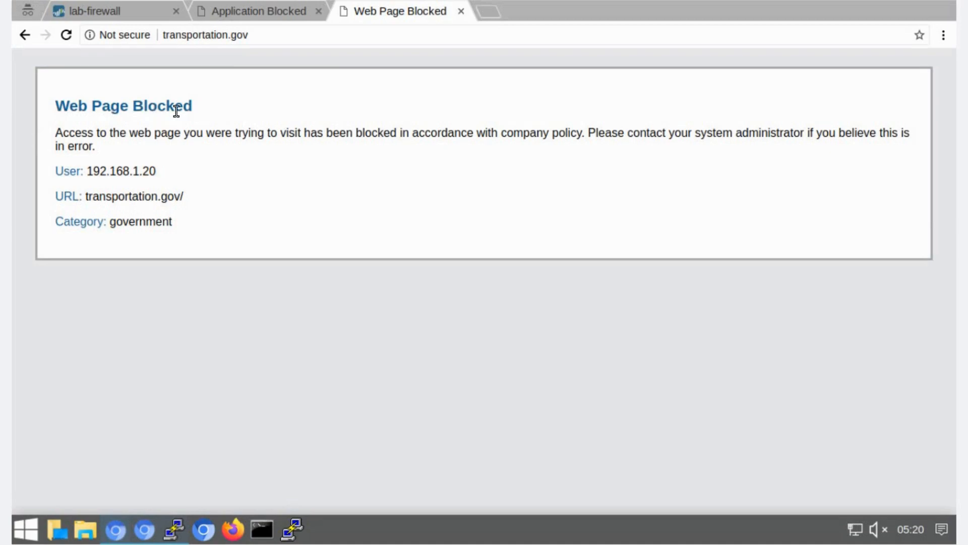
drag(56, 106, 190, 113)
drag(116, 225, 146, 222)
double_click(141, 222)
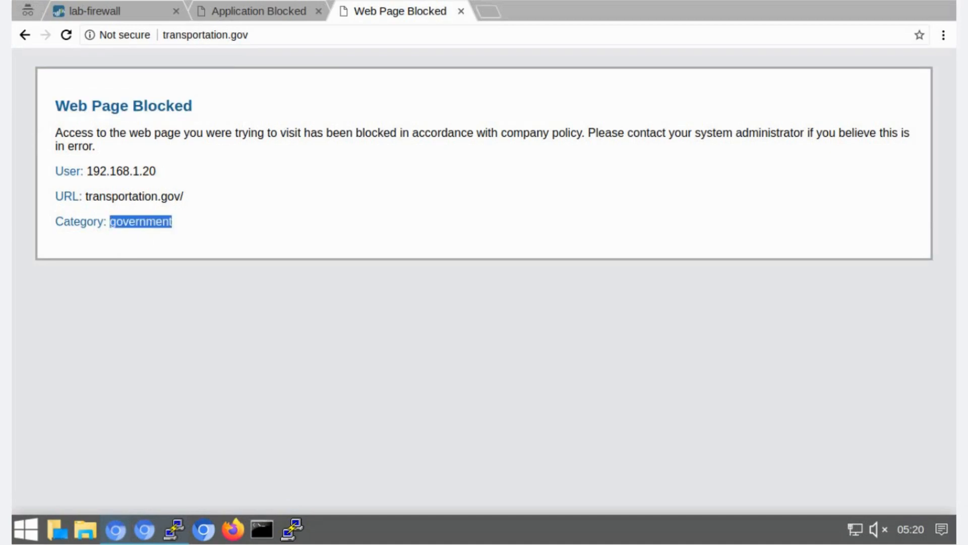
- Browse to 2600.org and highlight the category shown on the block page
click(258, 41)
text(2600.org)
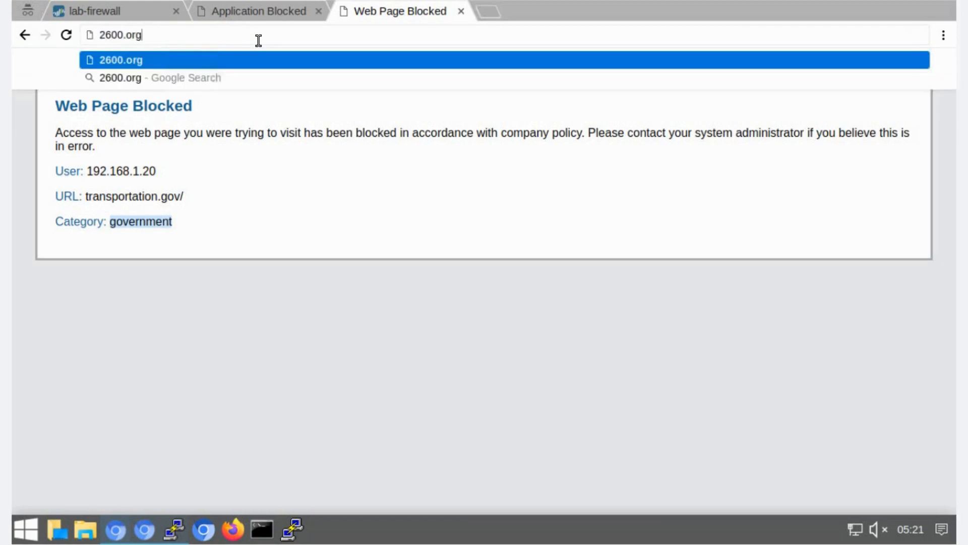
key(Return)
double_click(146, 221)
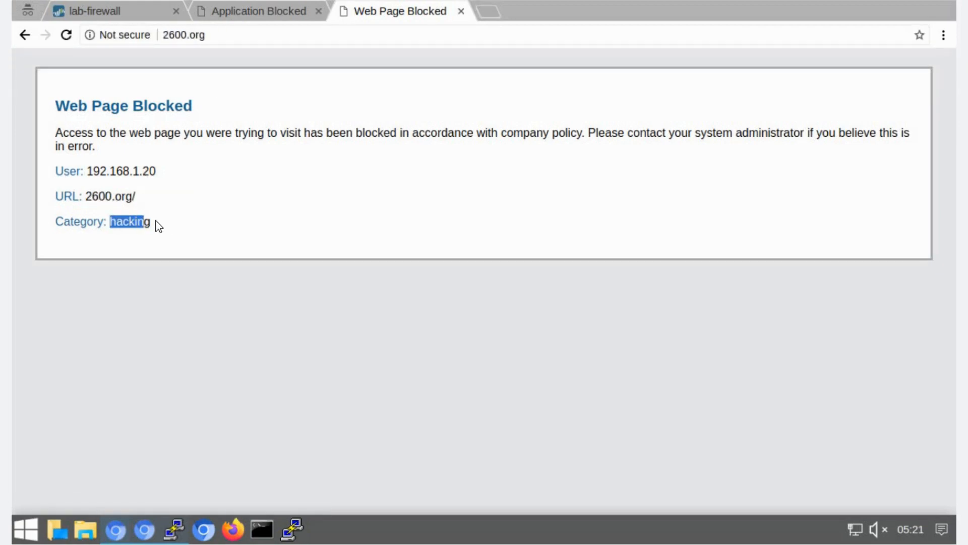
click(216, 30)
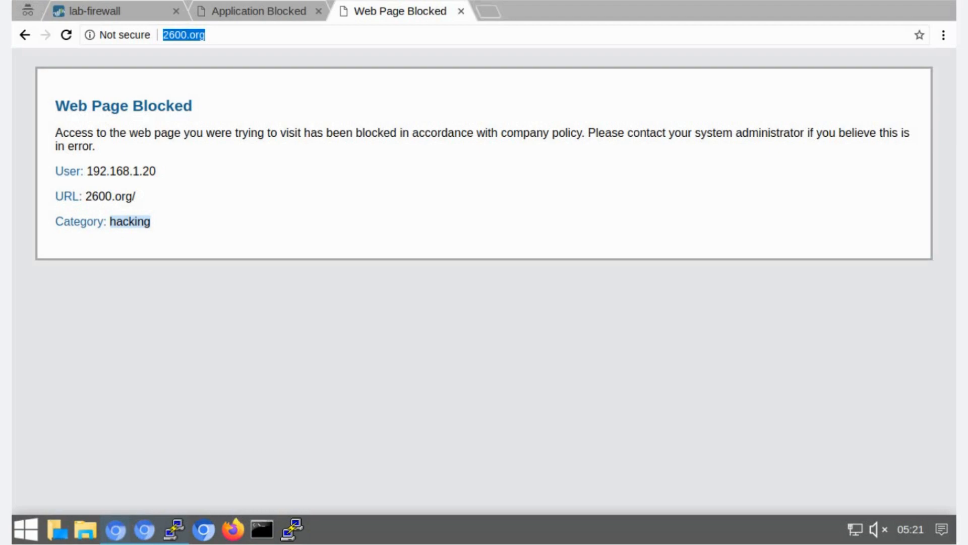
click(117, 14)
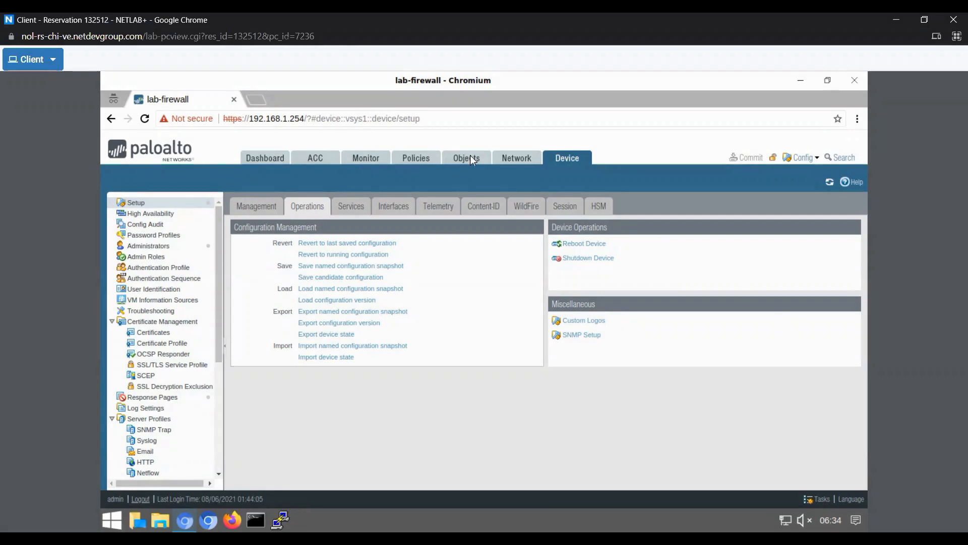
click(466, 158)
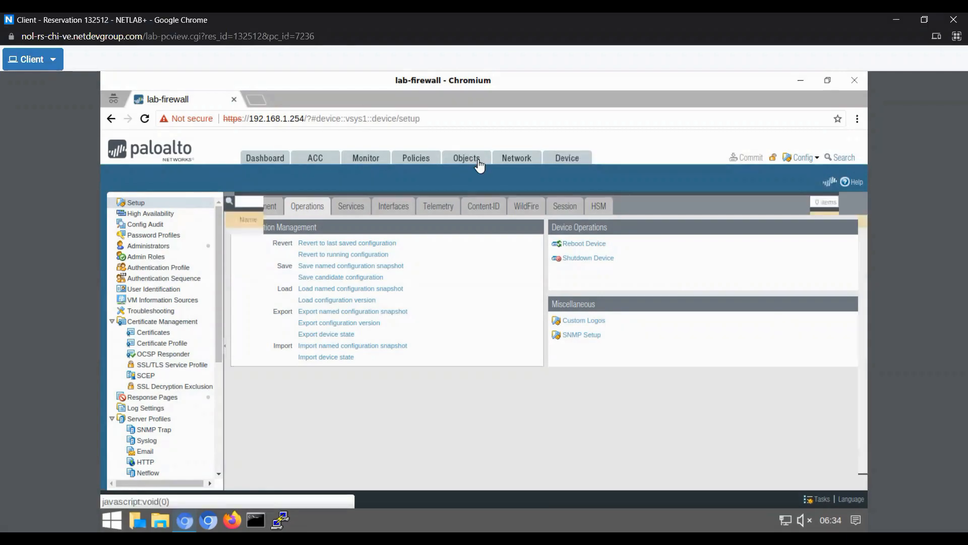
click(256, 519)
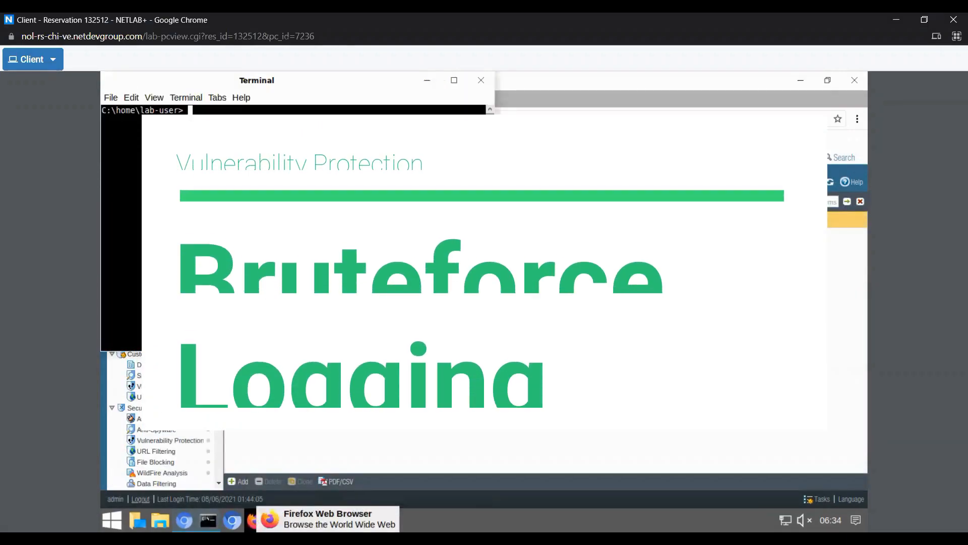
drag(305, 83, 469, 139)
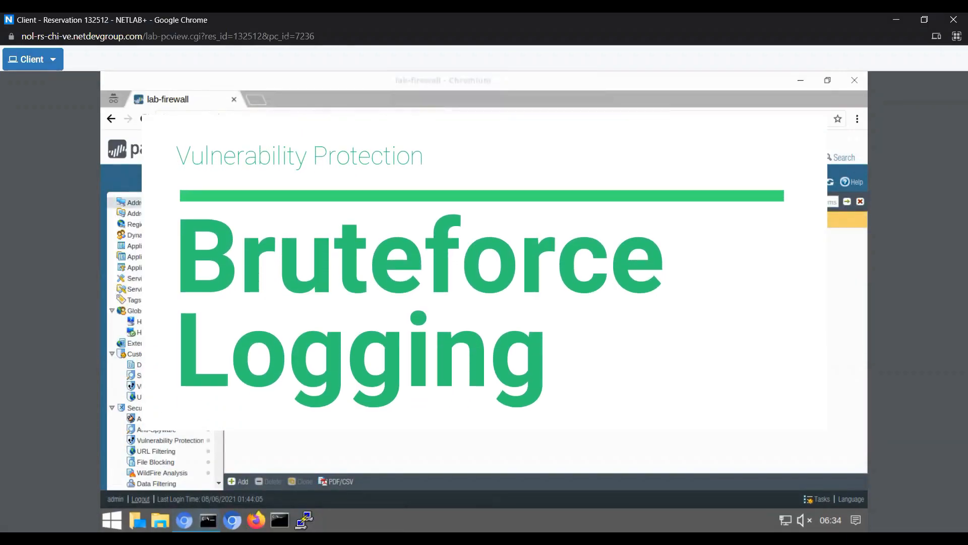
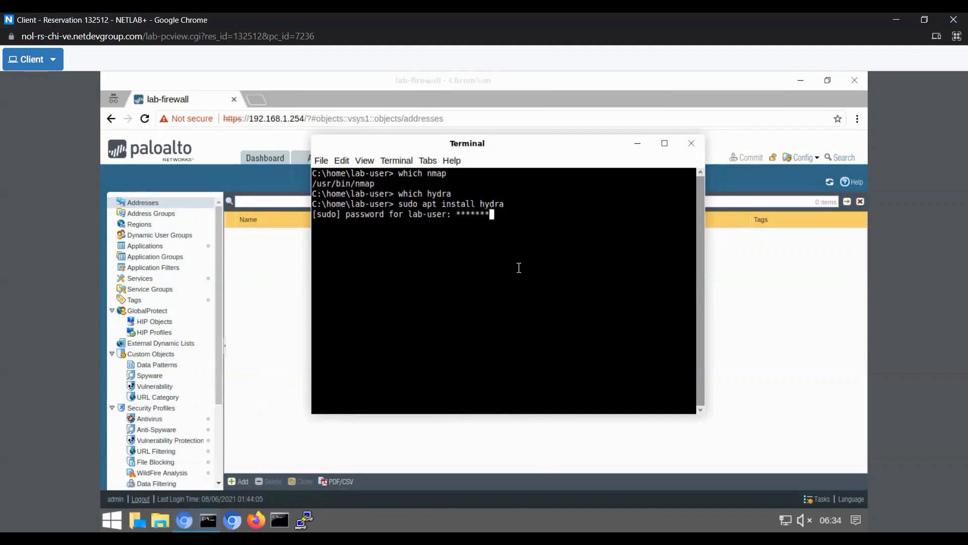
- Submit the lab-user's sudo password to run the apt install of hydra in the terminal
key(Return)
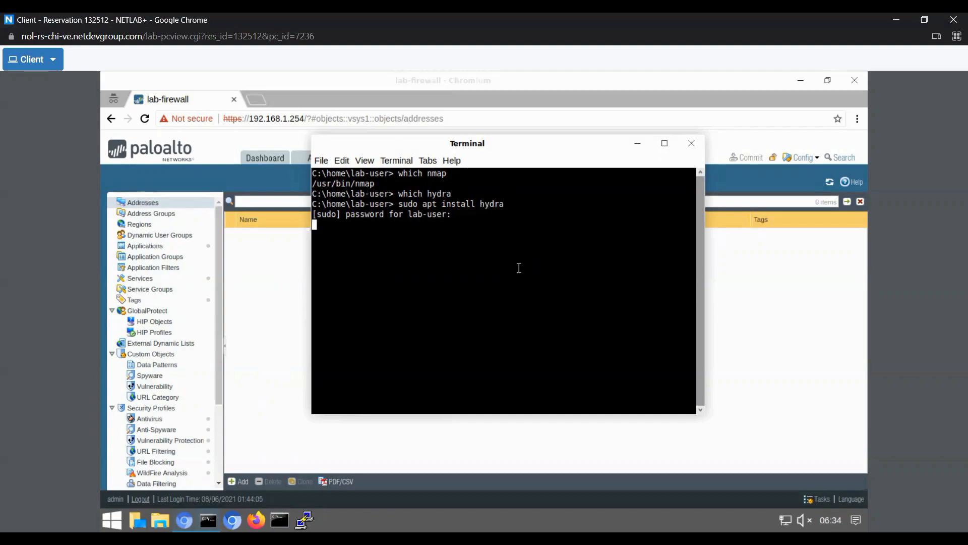
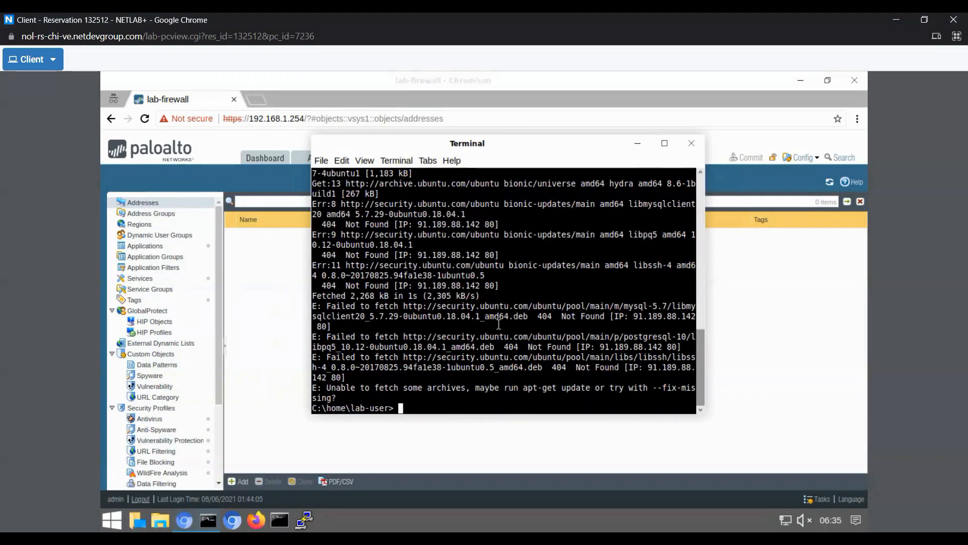
- Ping 8.8.8.8 from the terminal to test internet connectivity, and stop the ping after a few replies
drag(326, 387, 442, 393)
click(490, 385)
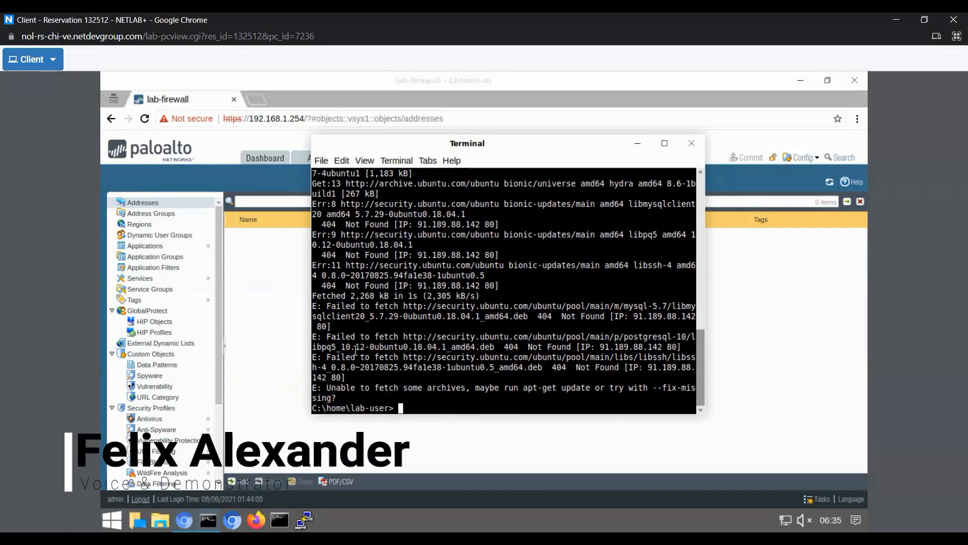
text(ping 8.8.8.8)
key(Return)
key(ctrl+c)
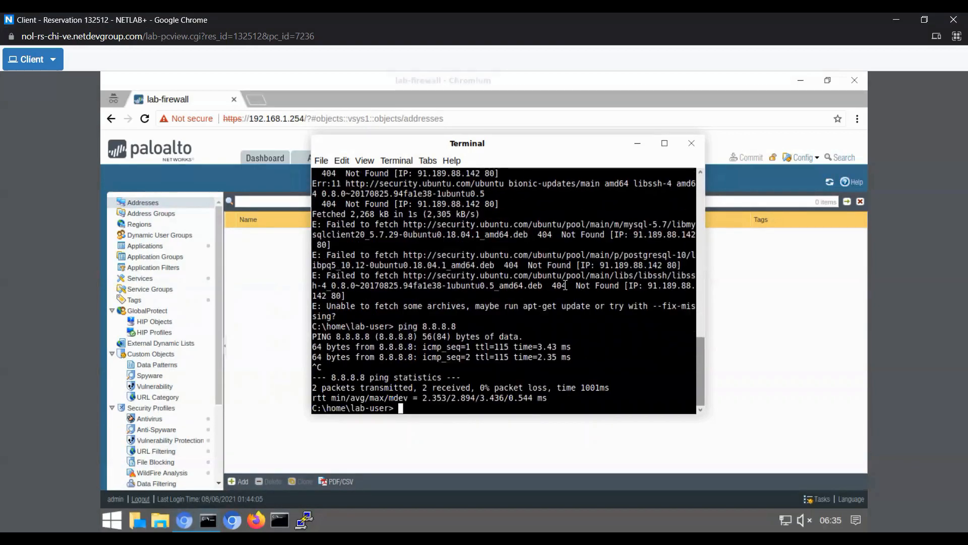
- Clear the terminal and run sudo apt update to refresh the package lists
text(clear)
key(Return)
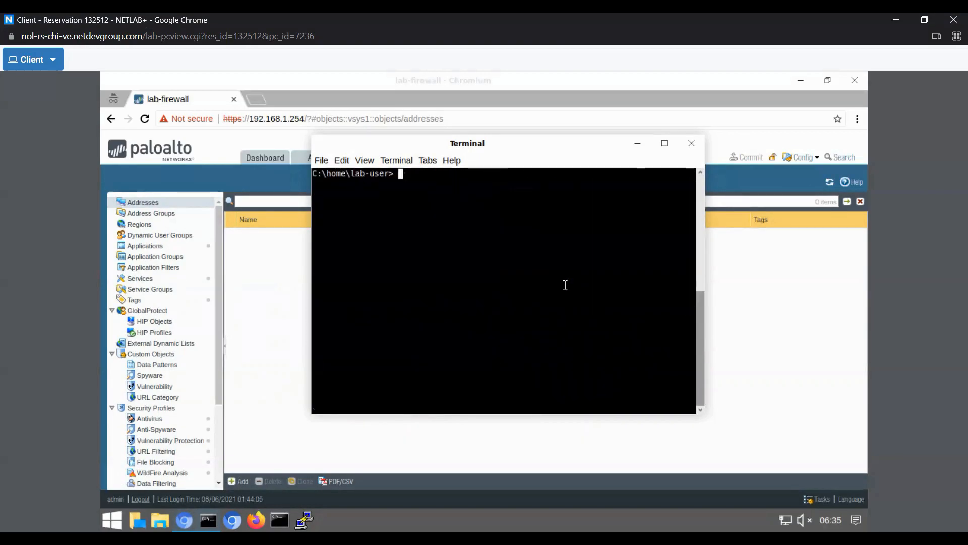
text(sudo apt update)
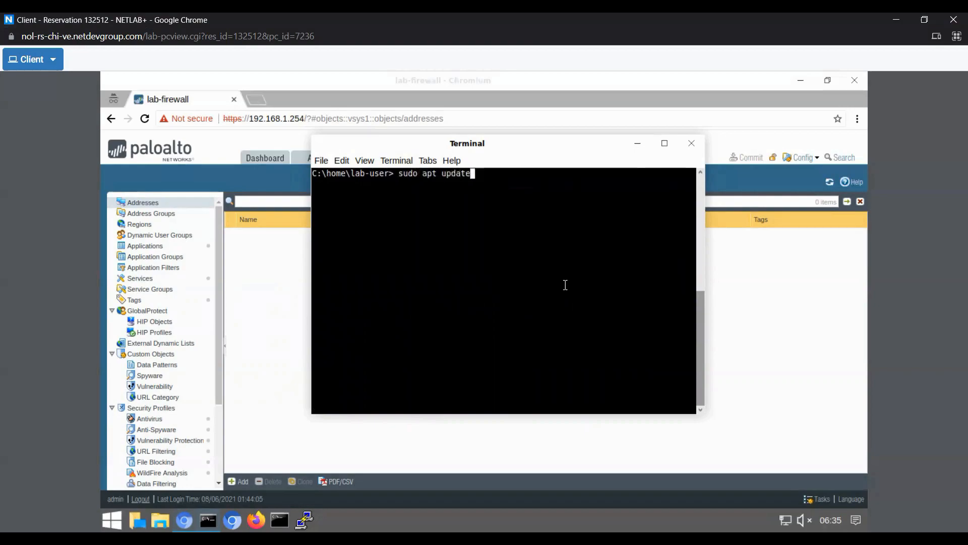
key(Return)
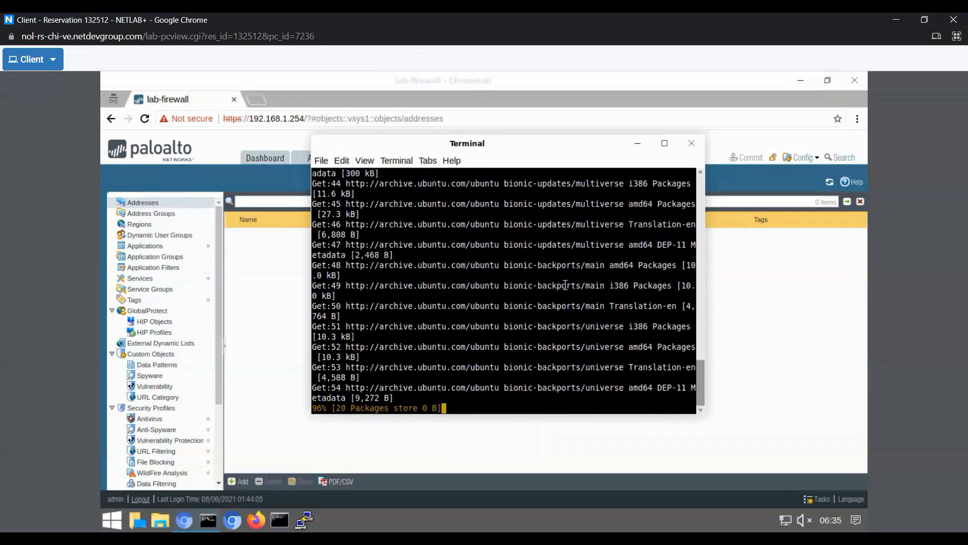
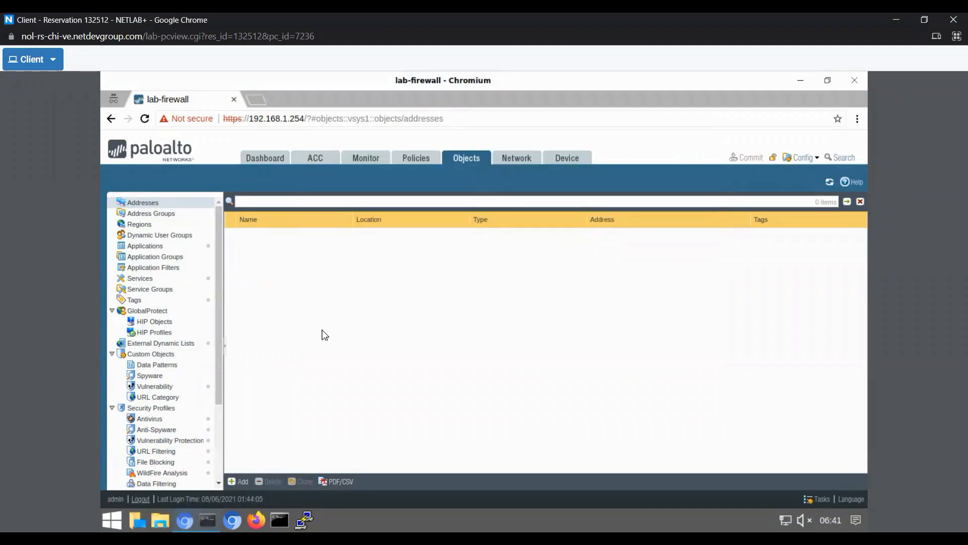
- Create a vulnerability protection profile named lab-vp with the description "ini adalah Vulnerability Protection Profile"
click(165, 441)
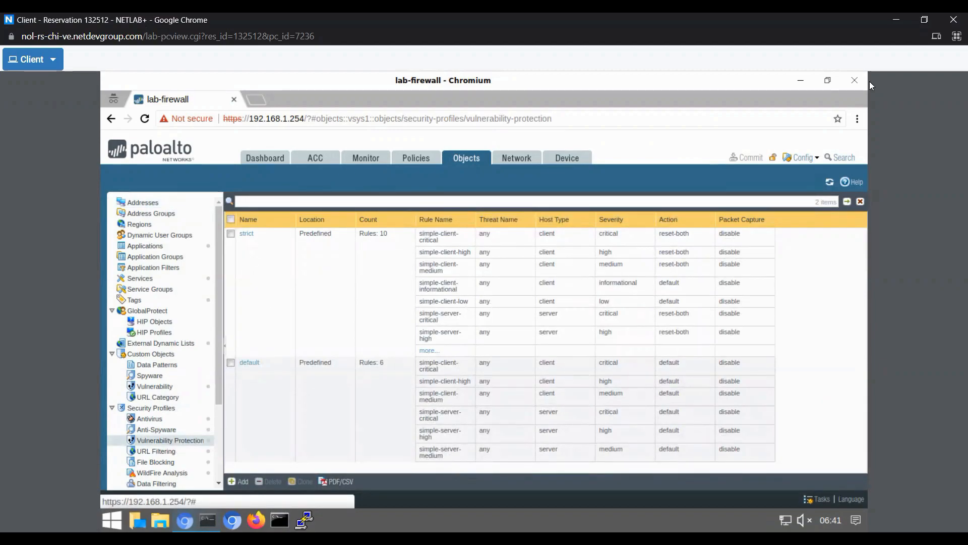
click(242, 483)
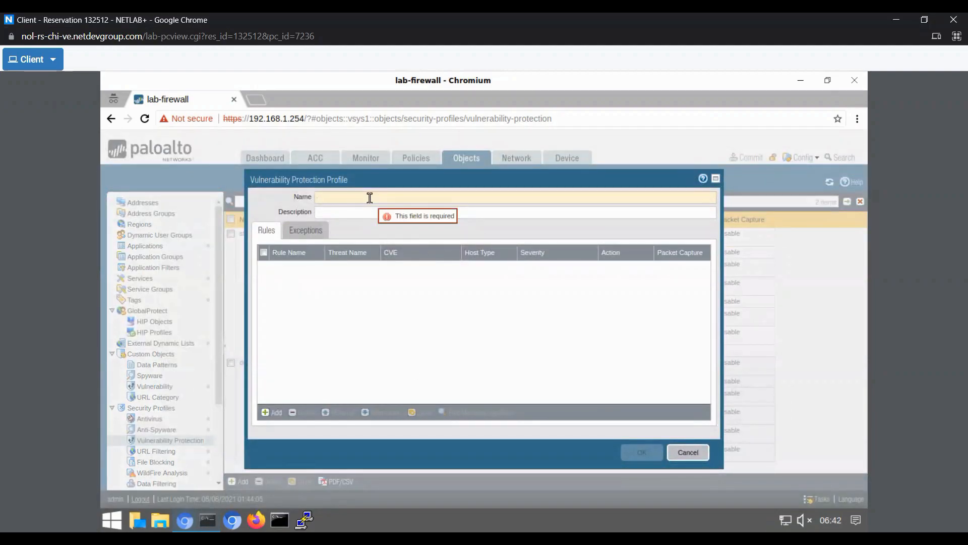
text(lab-vp)
click(394, 218)
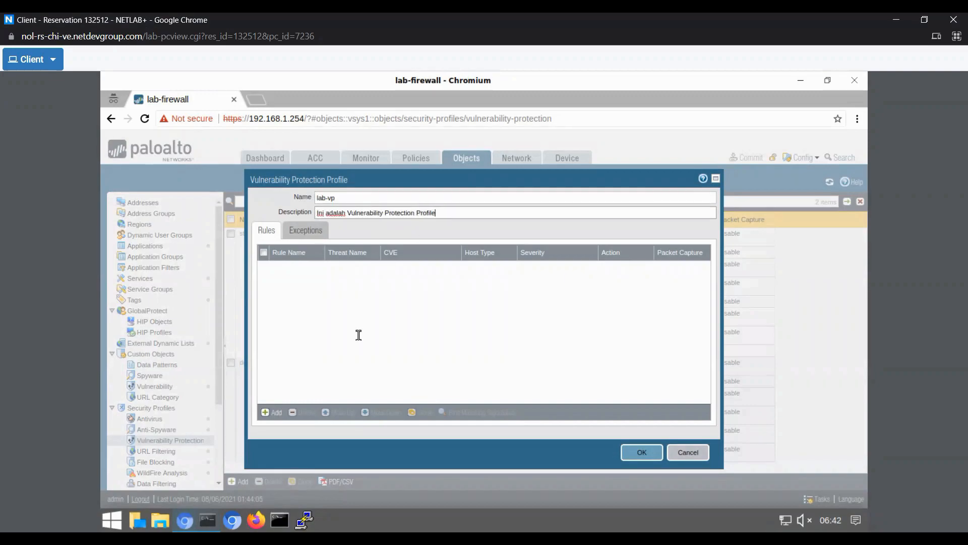
- Add a rule named lab-vp-rule to the profile with the action set to Alert
click(272, 414)
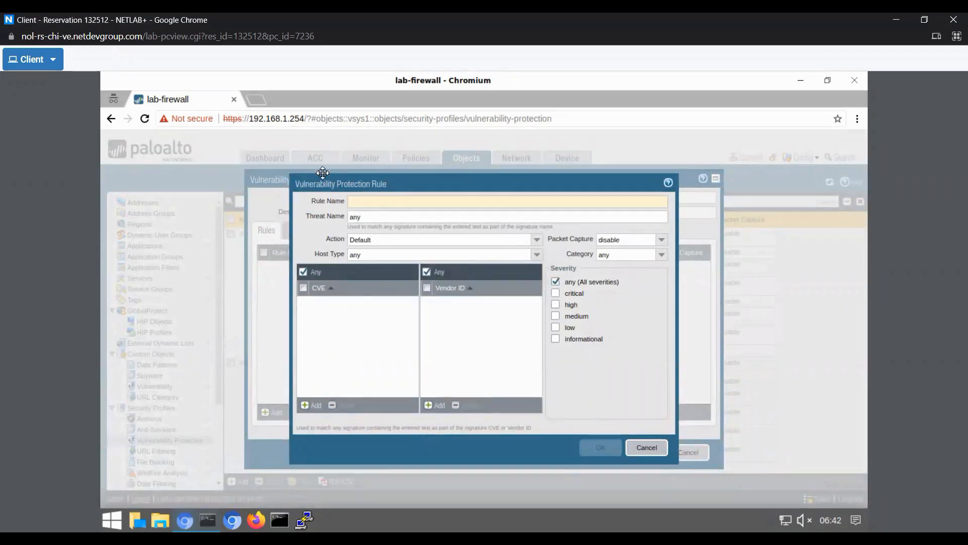
text(lab-vp-rule)
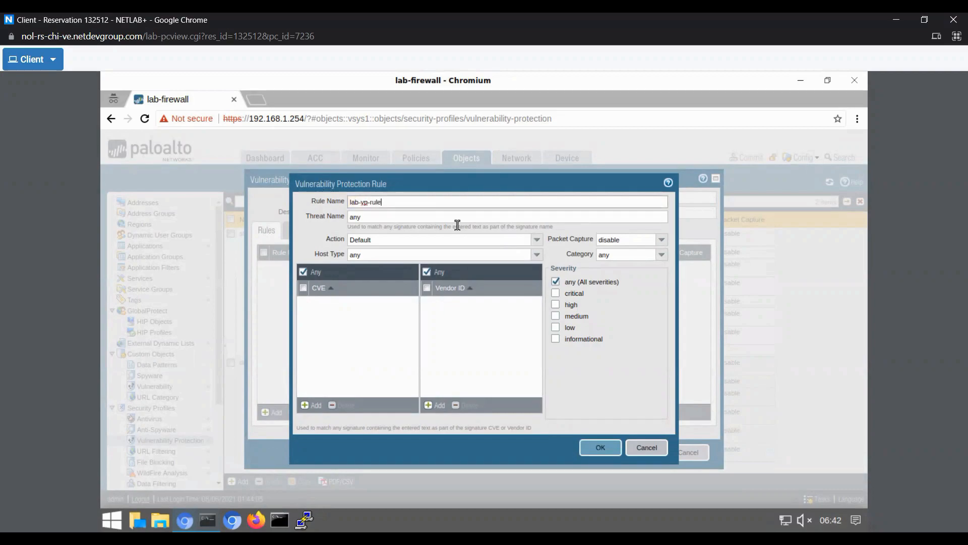
click(537, 240)
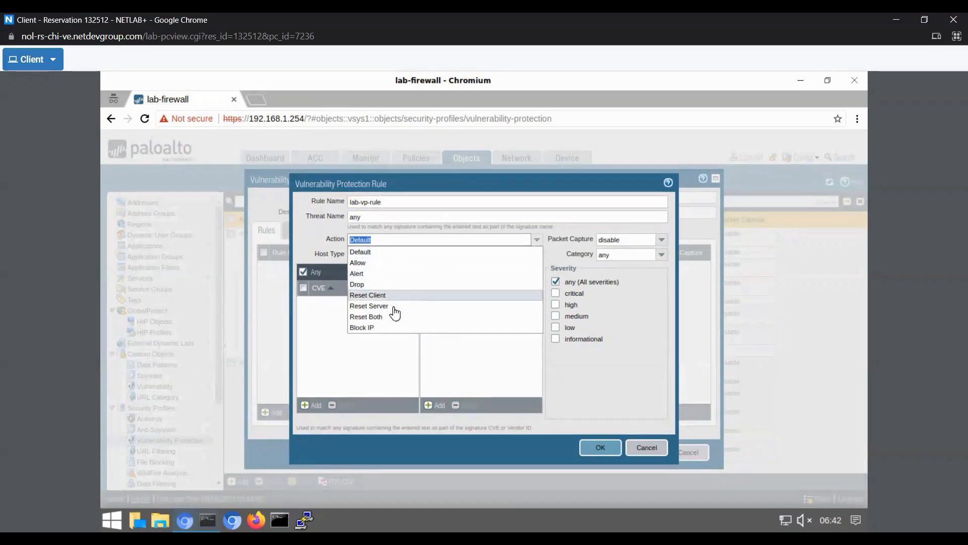
click(384, 275)
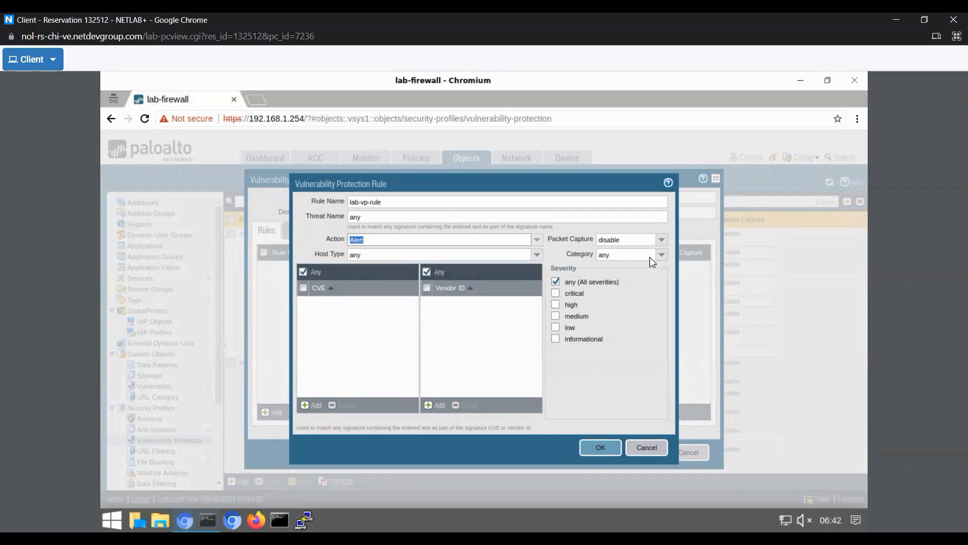
- Set the rule's packet capture to single-packet with category any, and save the rule and the lab-vp profile
click(662, 240)
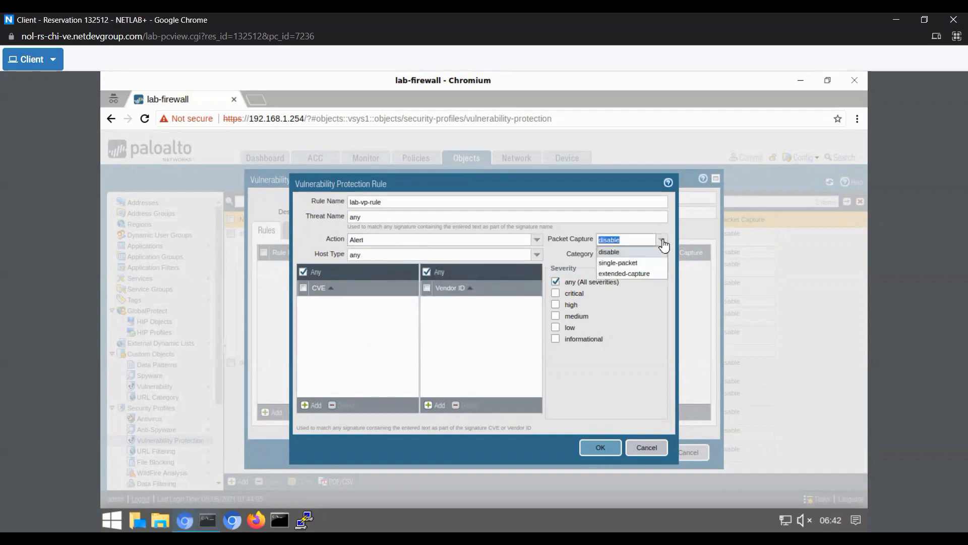
click(635, 264)
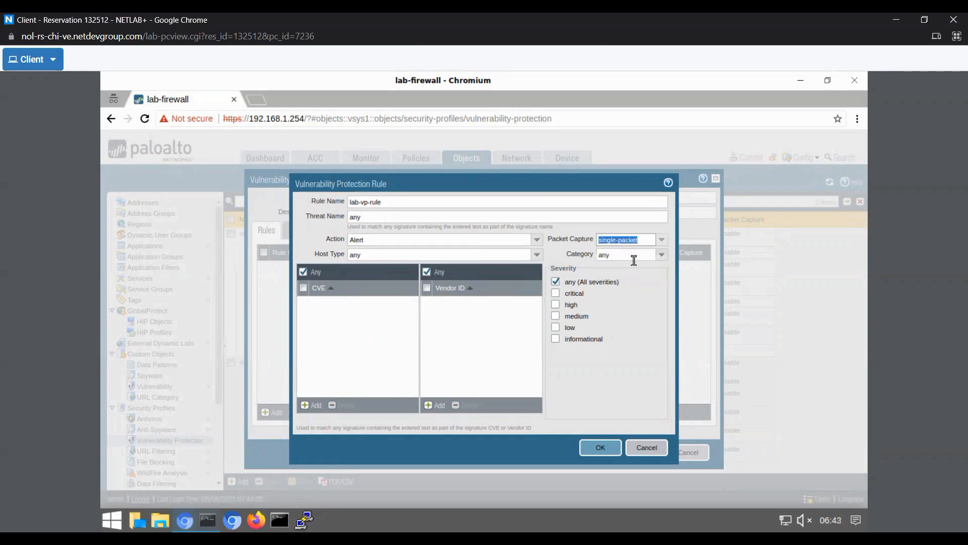
click(661, 255)
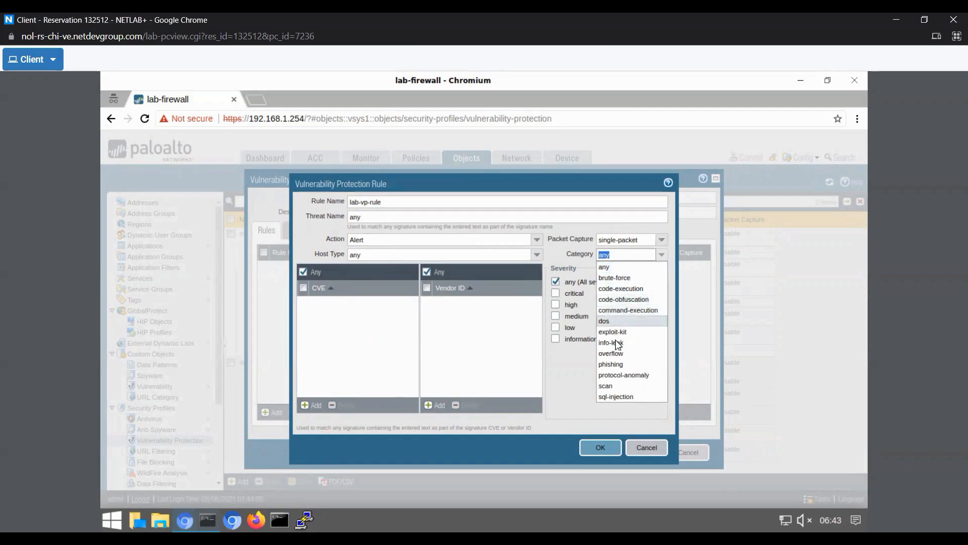
click(616, 268)
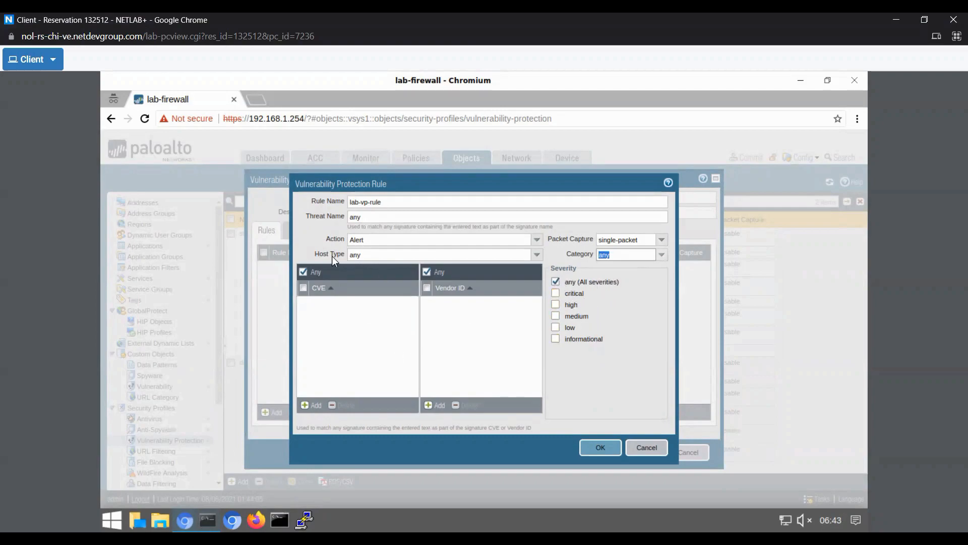
click(590, 448)
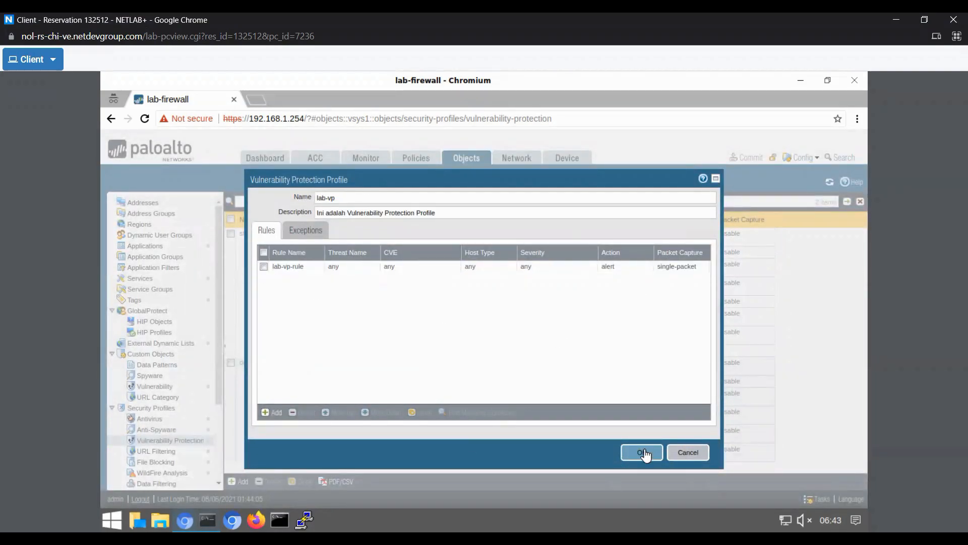
click(637, 453)
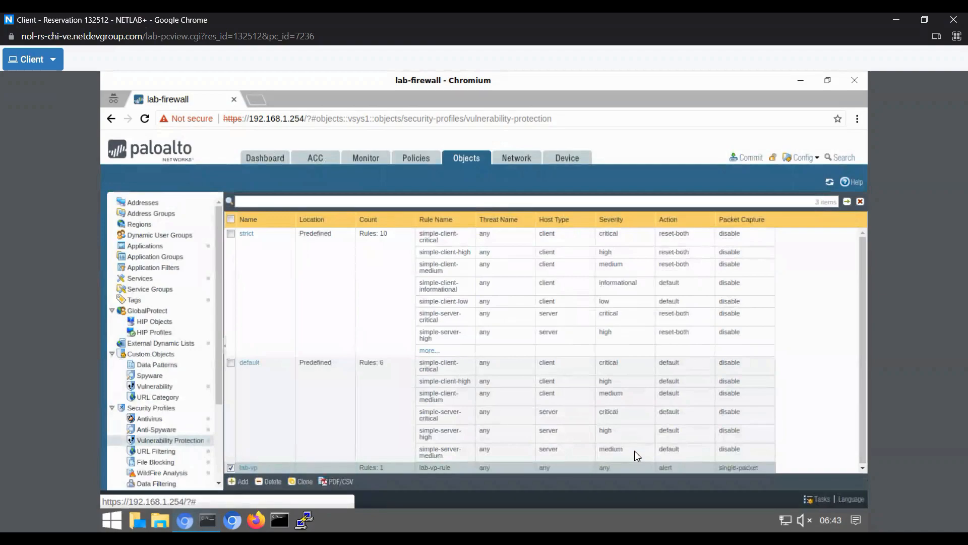
- In the internal-inside-dmz security rule, set the profile type to Profiles and Vulnerability Protection to lab-vp
click(416, 160)
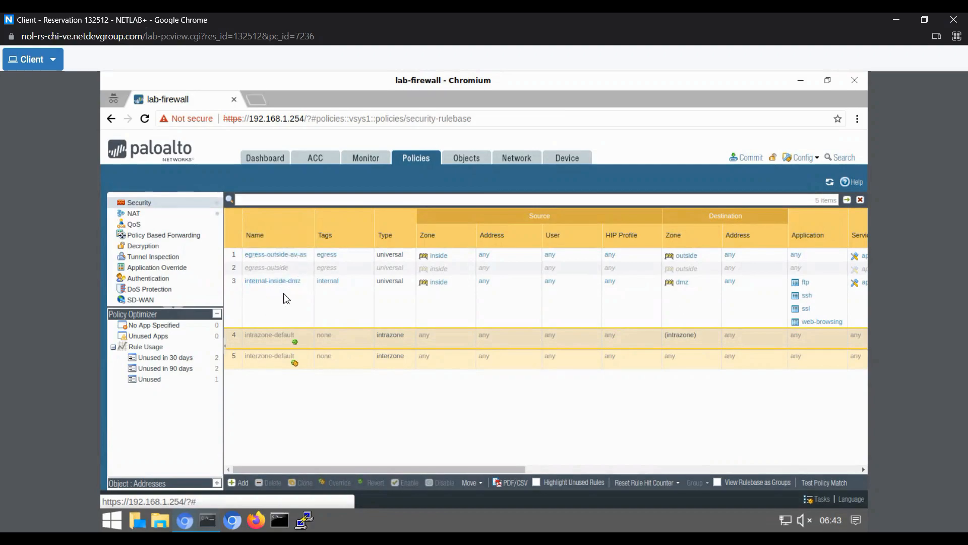
click(277, 283)
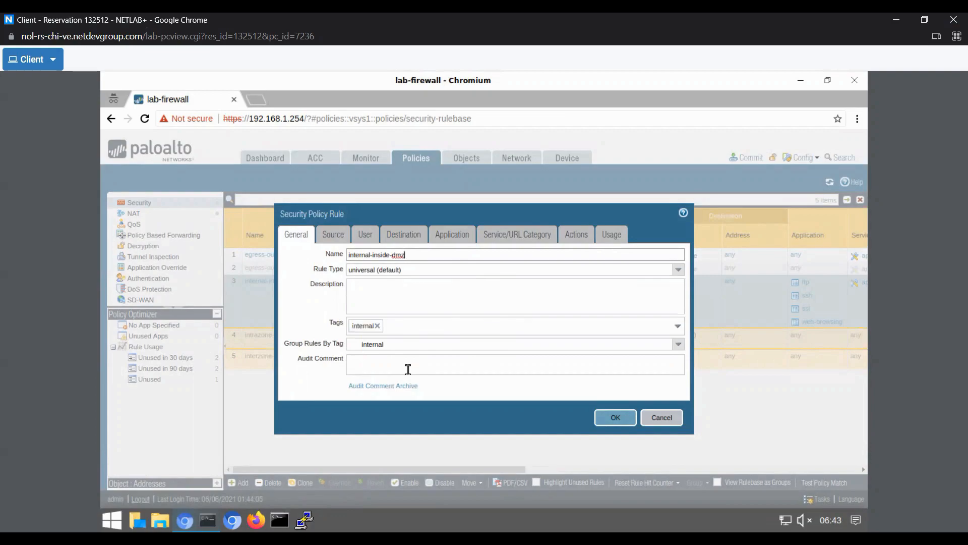
click(580, 237)
click(472, 346)
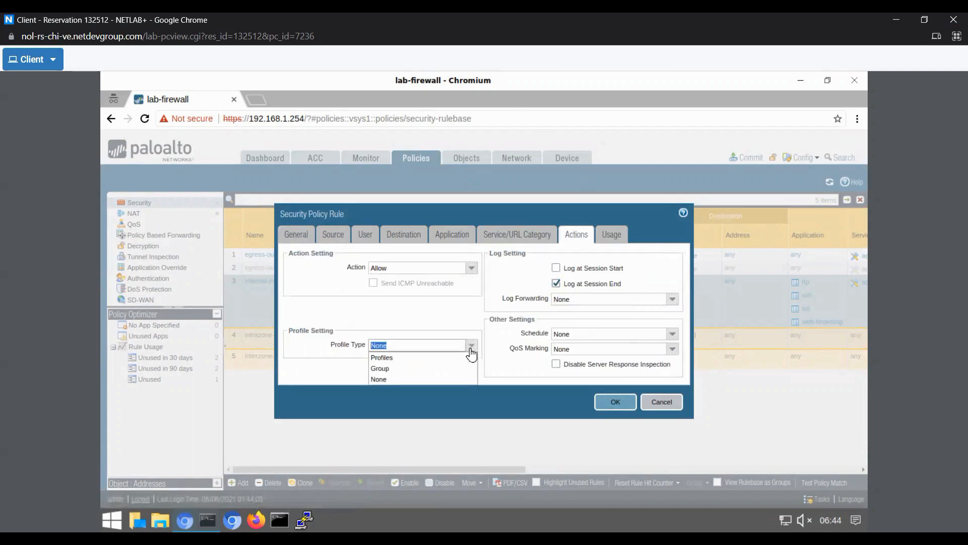
click(382, 357)
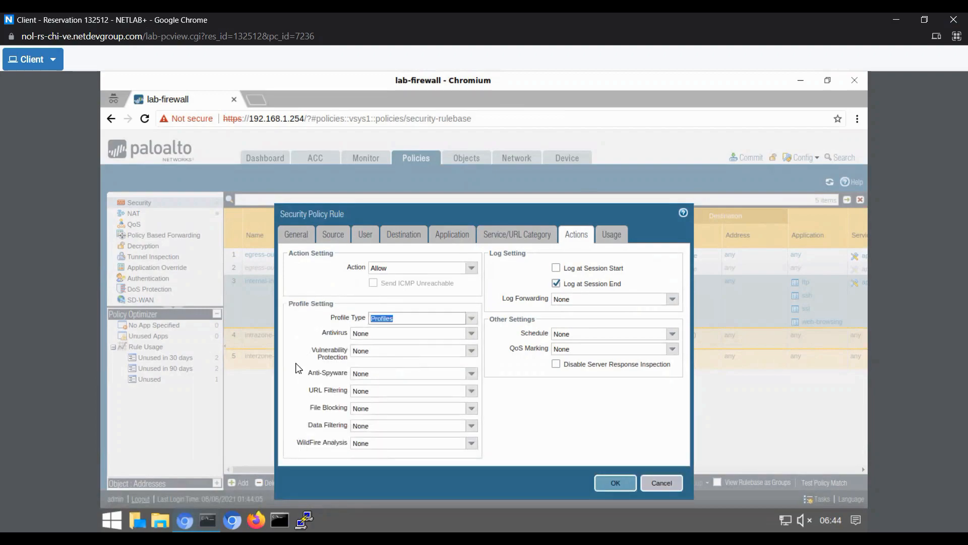
click(462, 351)
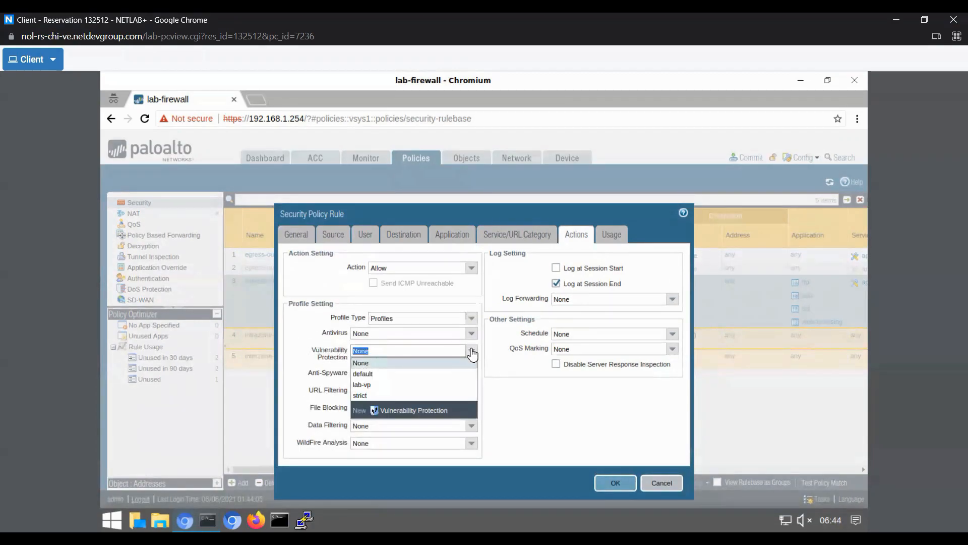
click(397, 389)
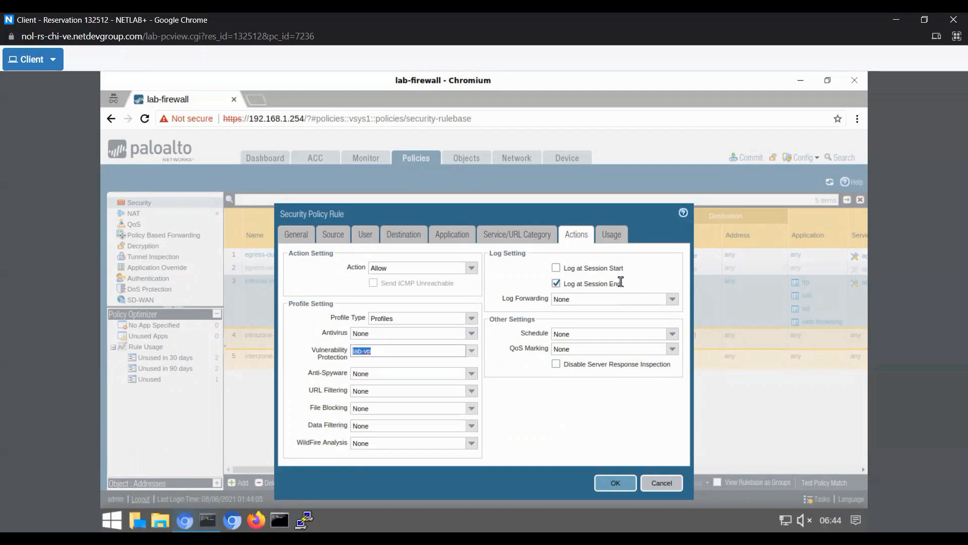
click(622, 487)
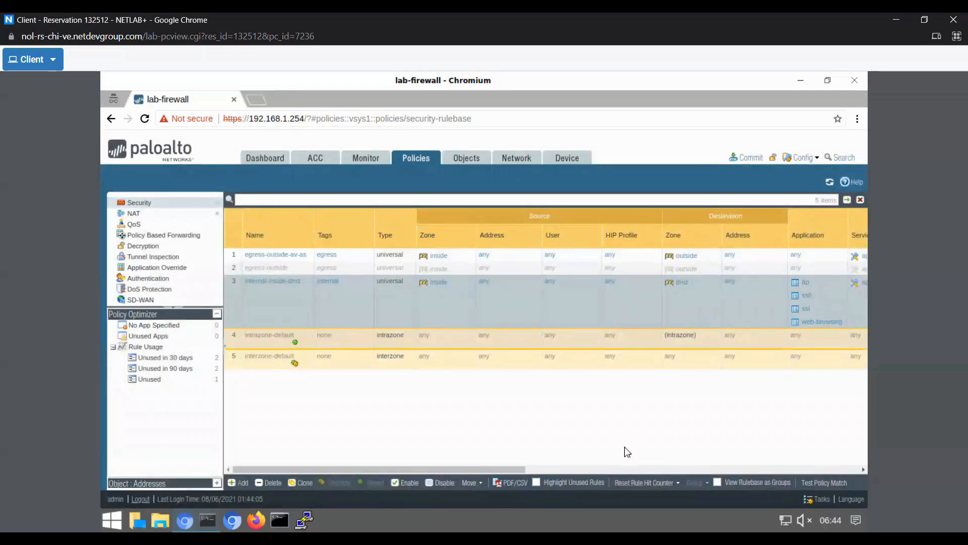
- Commit all changes to the firewall and close the commit progress dialog
click(748, 167)
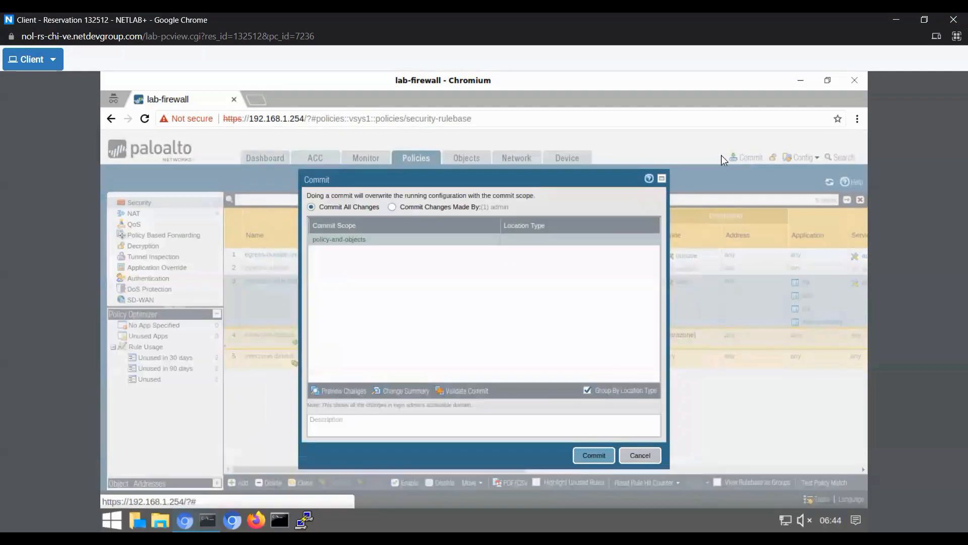
click(602, 455)
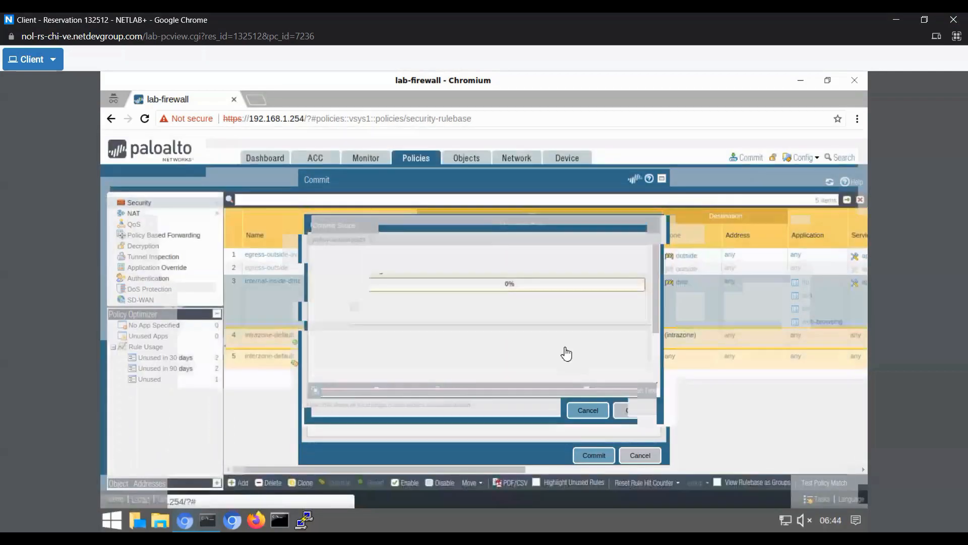
click(626, 410)
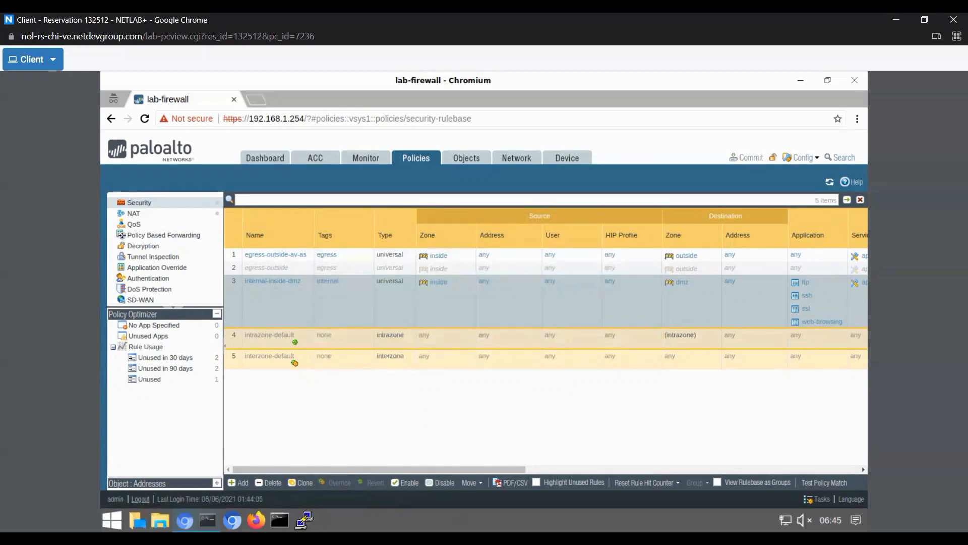
- Switch to the terminal window
click(279, 519)
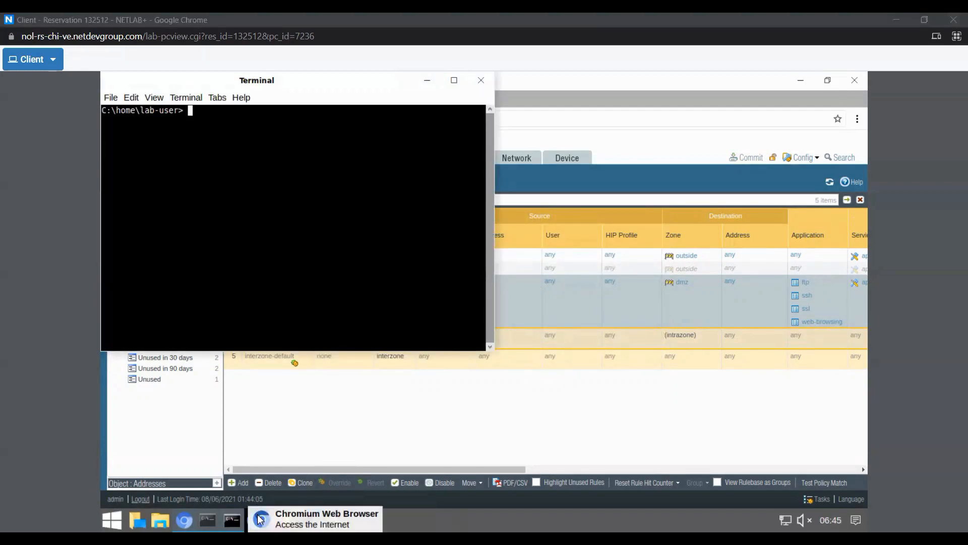
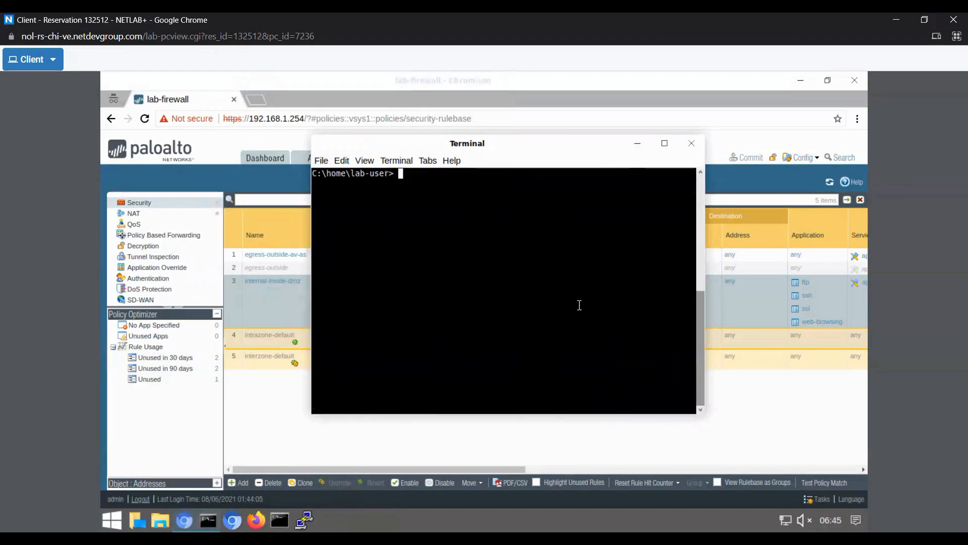
- Ping 192.168.50.10 from the terminal and stop the ping
text(ping 192.168.50.10)
key(Return)
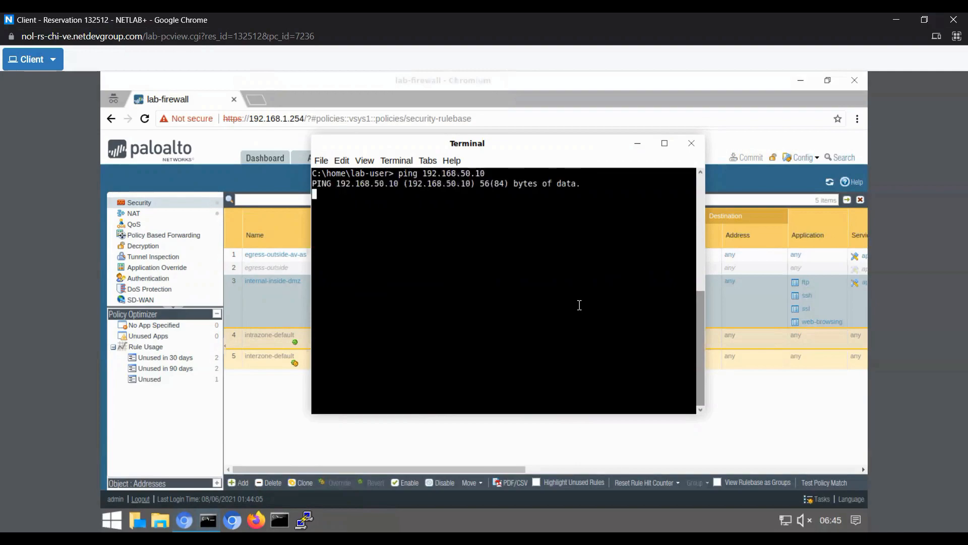
key(ctrl+c)
- Clear the terminal and begin entering an nmap command with the --script option
text(clear)
key(Return)
text(nmap --script)
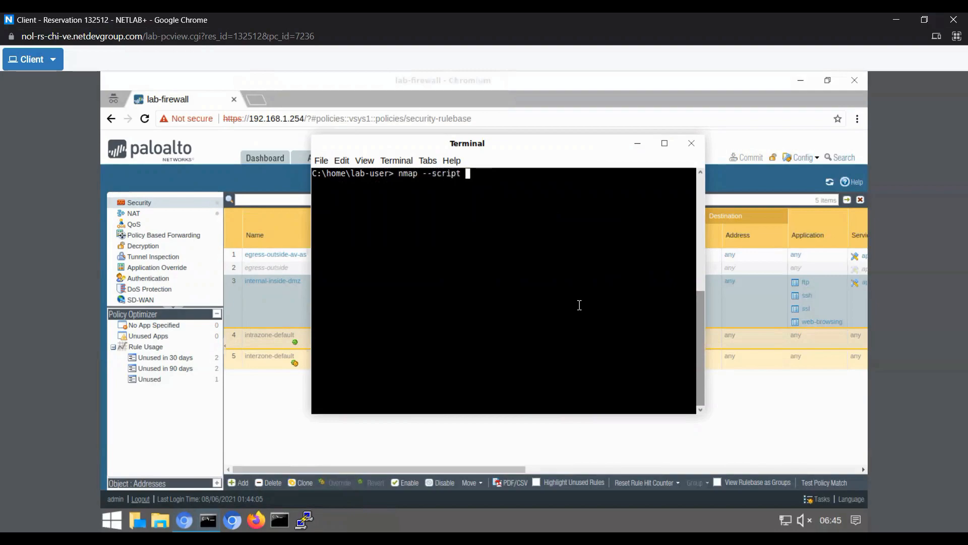
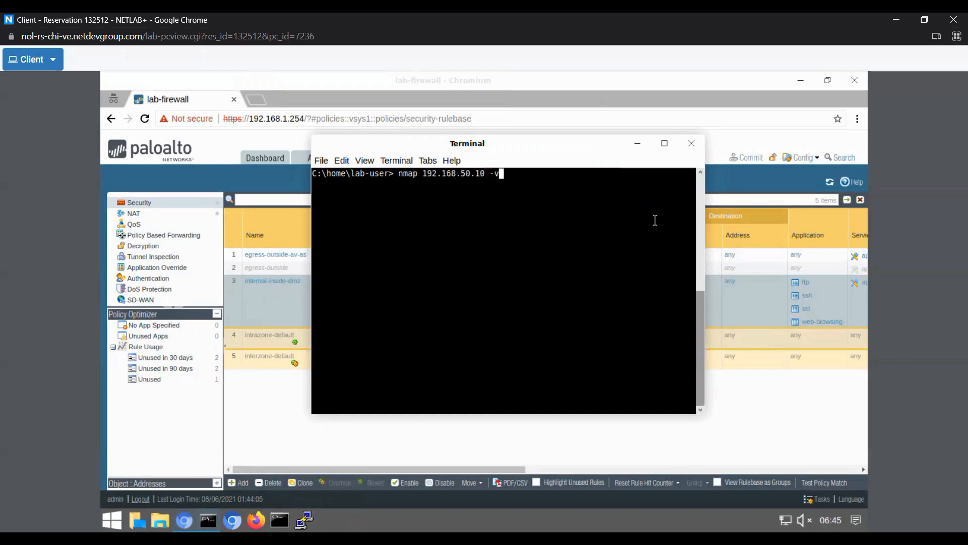
- Run the verbose nmap scan against 192.168.50.10 and scroll through the reported ports
key(Return)
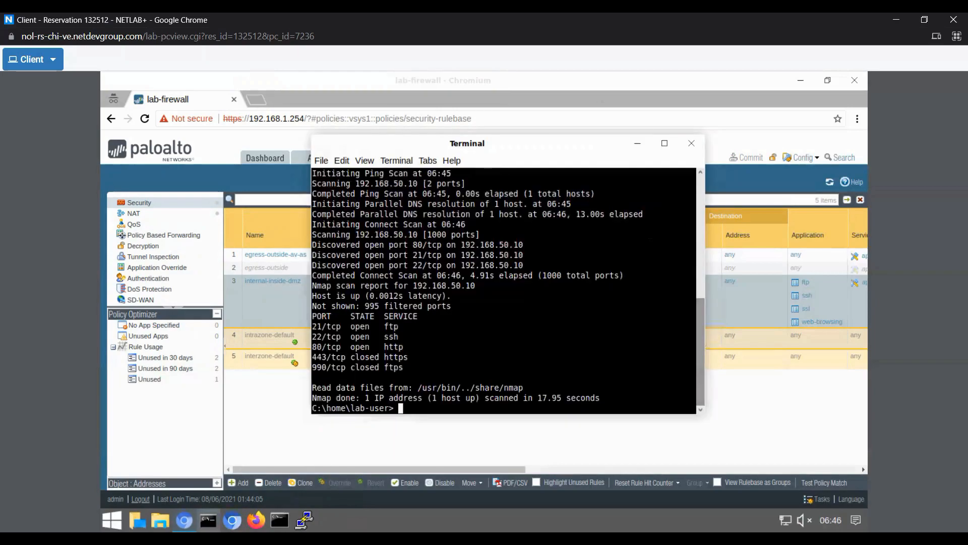
drag(312, 375, 312, 318)
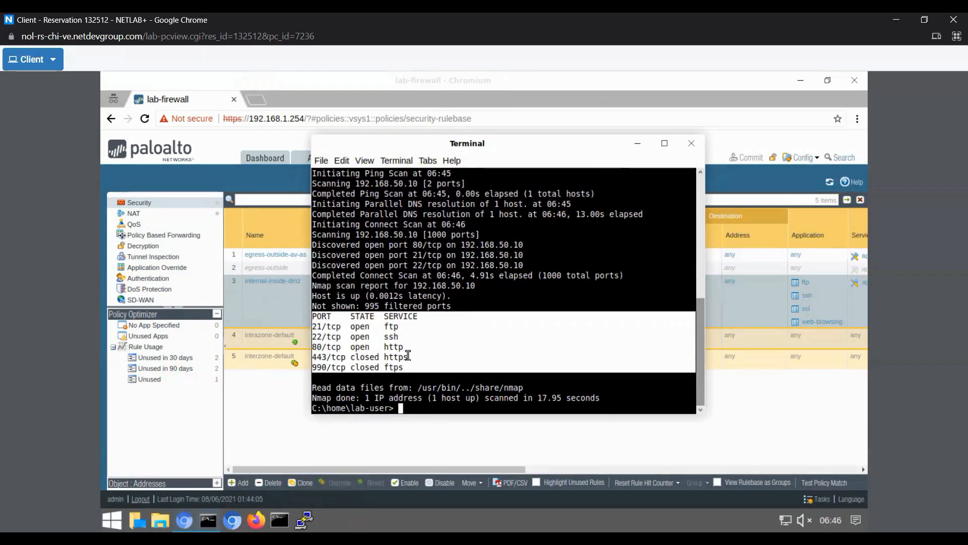
click(446, 379)
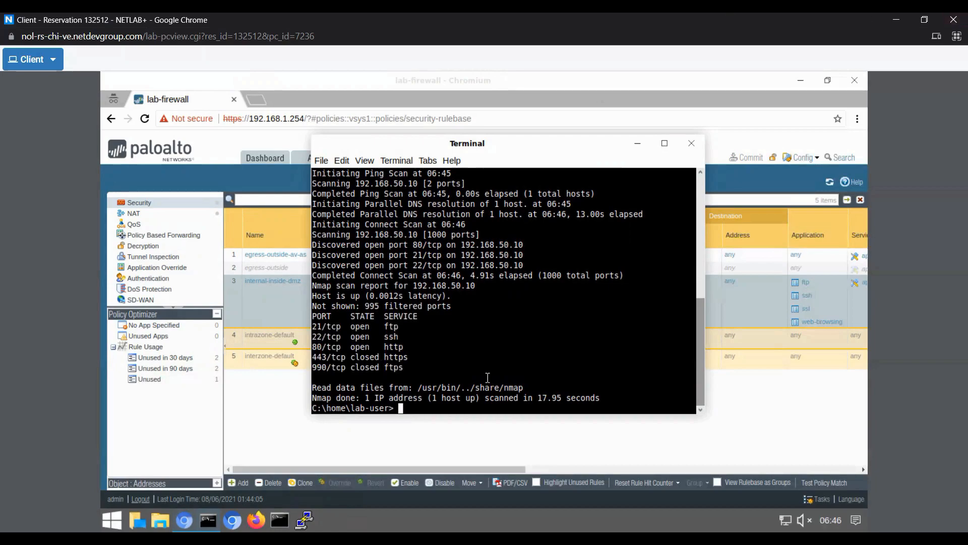
- Clear the terminal and start entering a cd command to change directory
key(BackSpace)
key(BackSpace)
text(clear)
key(Return)
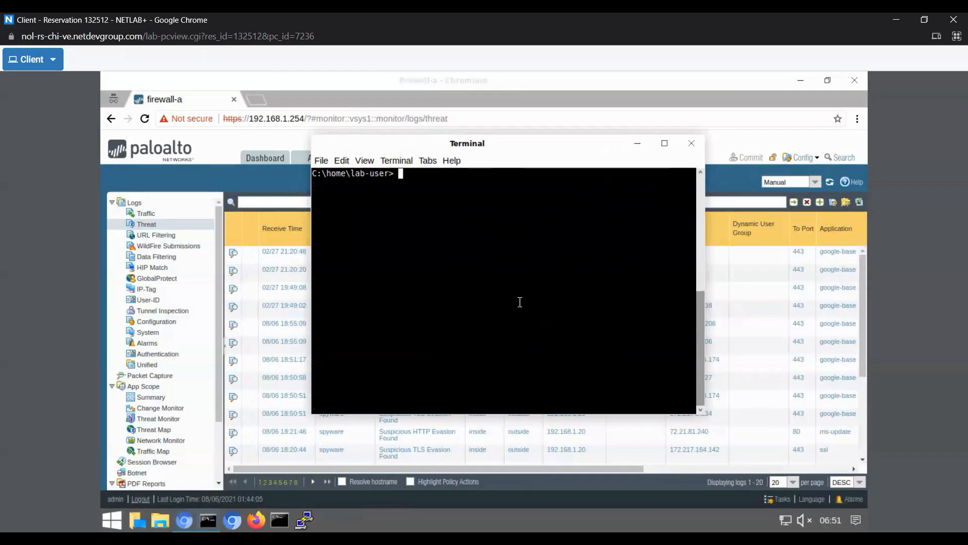
text(cd de)
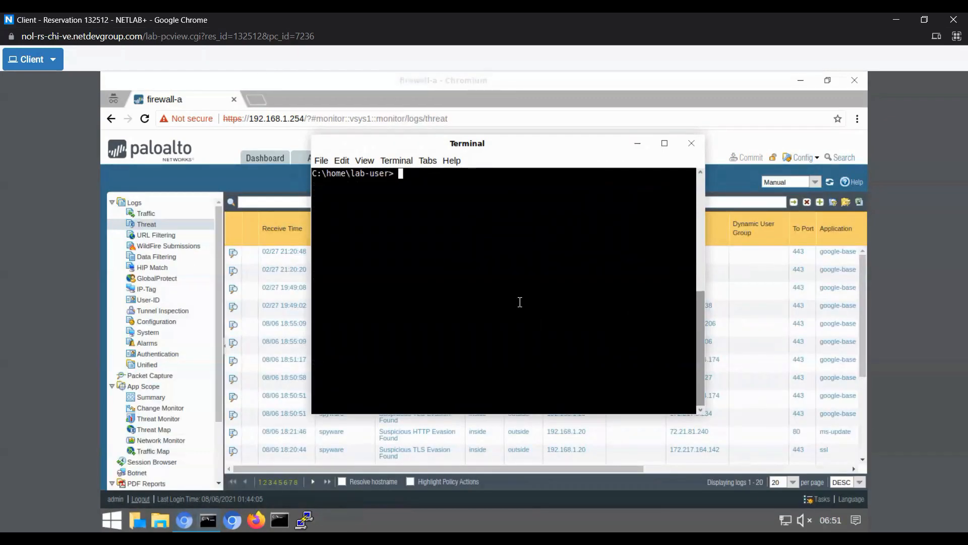
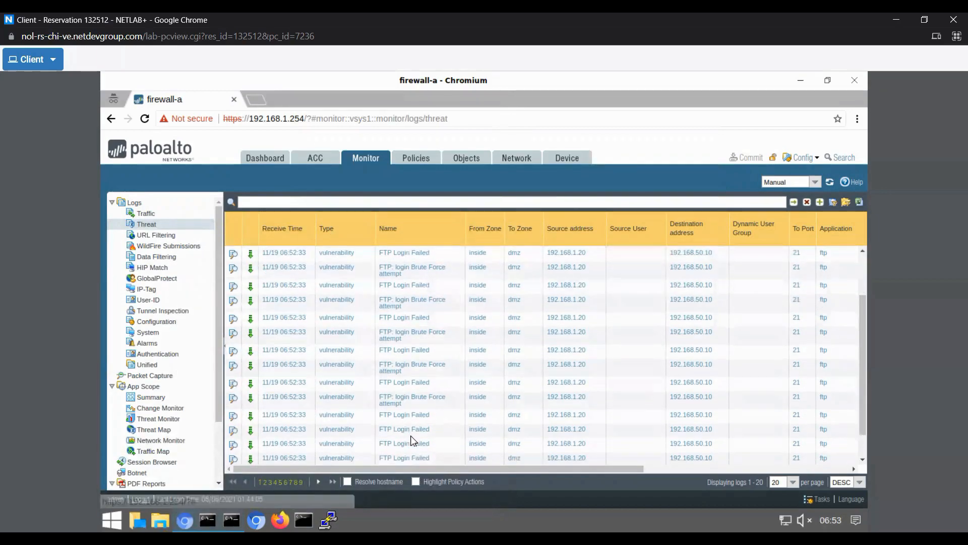
scroll(420, 353, down, 1)
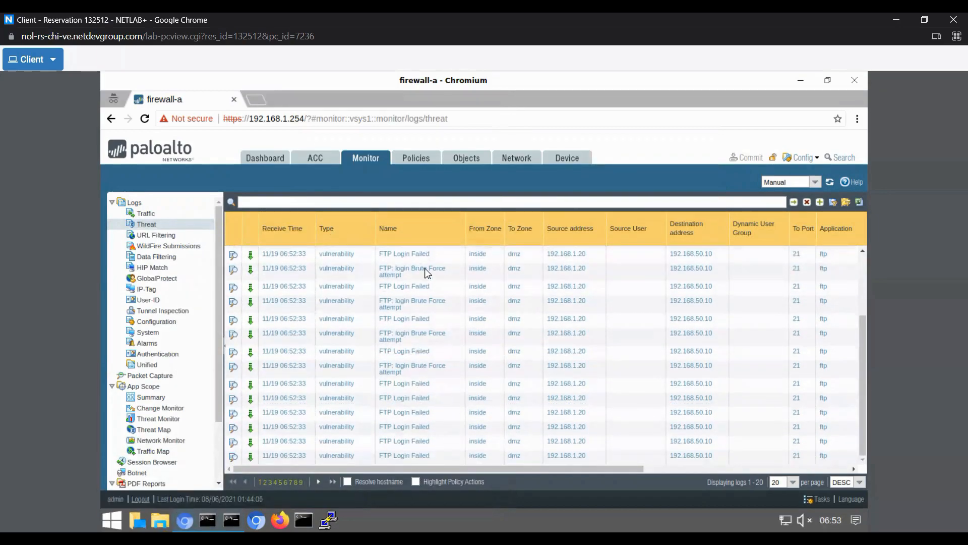
- Scroll the threat log and open, then close, the packet captures of two FTP login failure entries
click(249, 354)
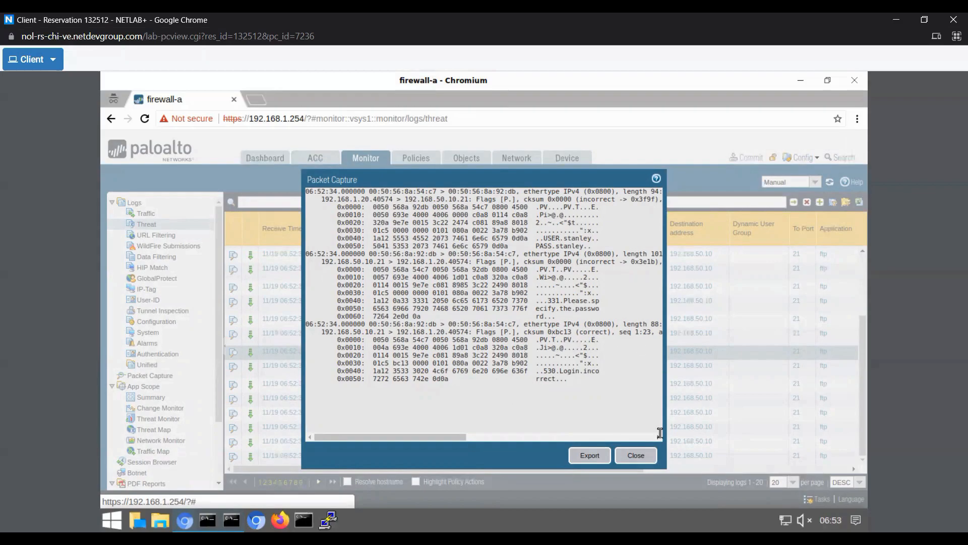
click(636, 456)
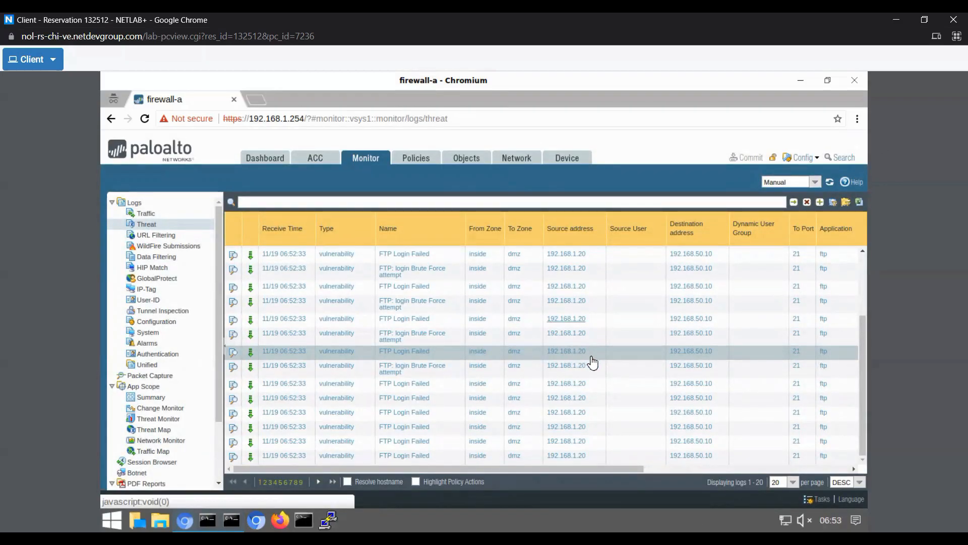
click(250, 413)
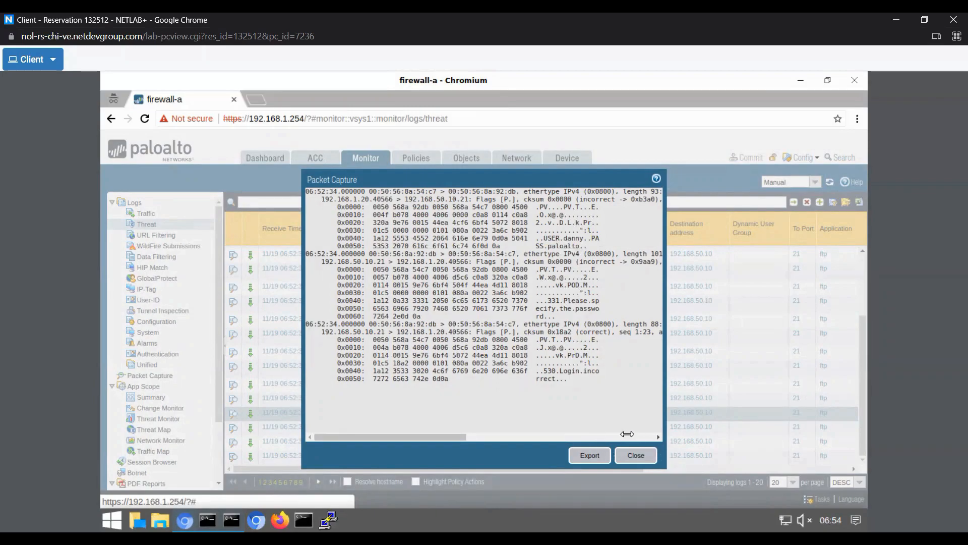
click(635, 455)
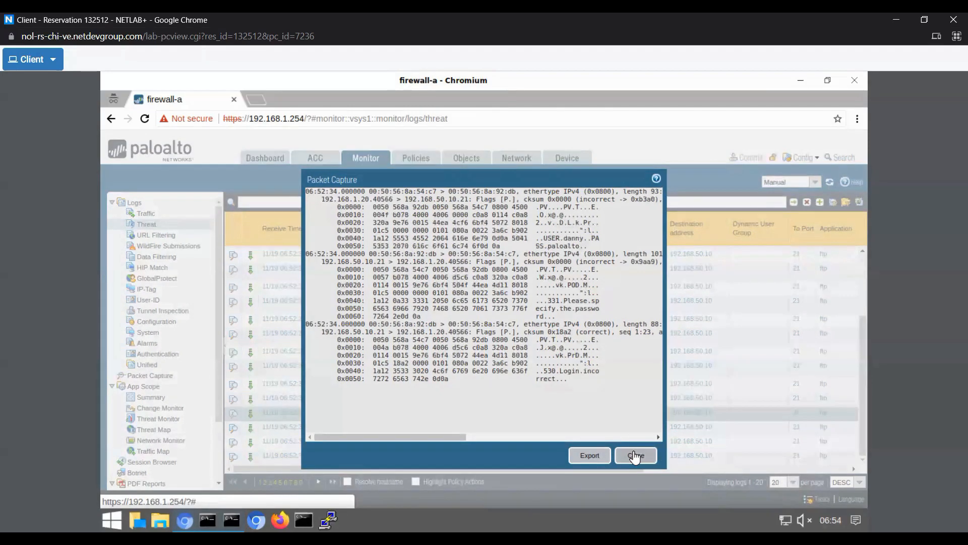
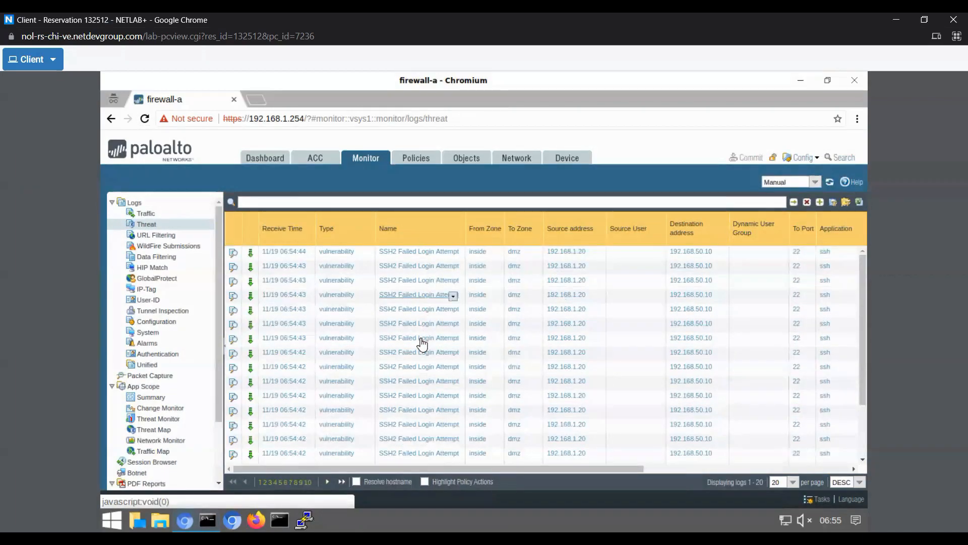
- Open, then close, the packet captures of an SSH failed-login entry and the SSH brute force entry, and briefly filter by that threat name
click(250, 255)
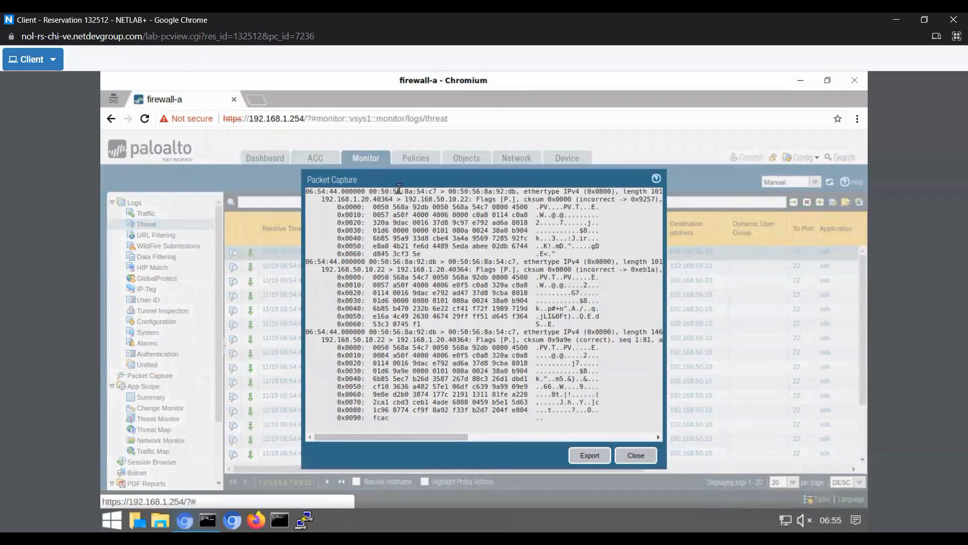
click(636, 456)
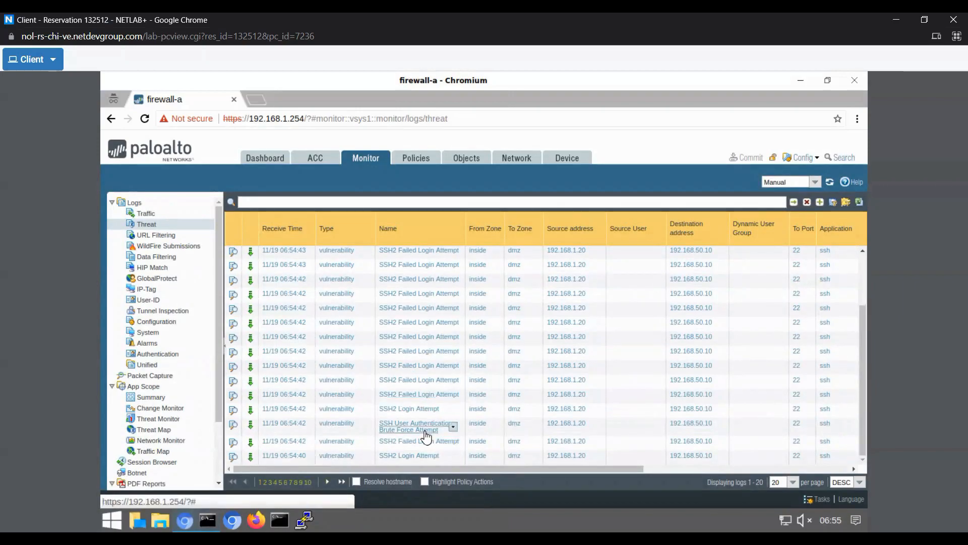
click(250, 425)
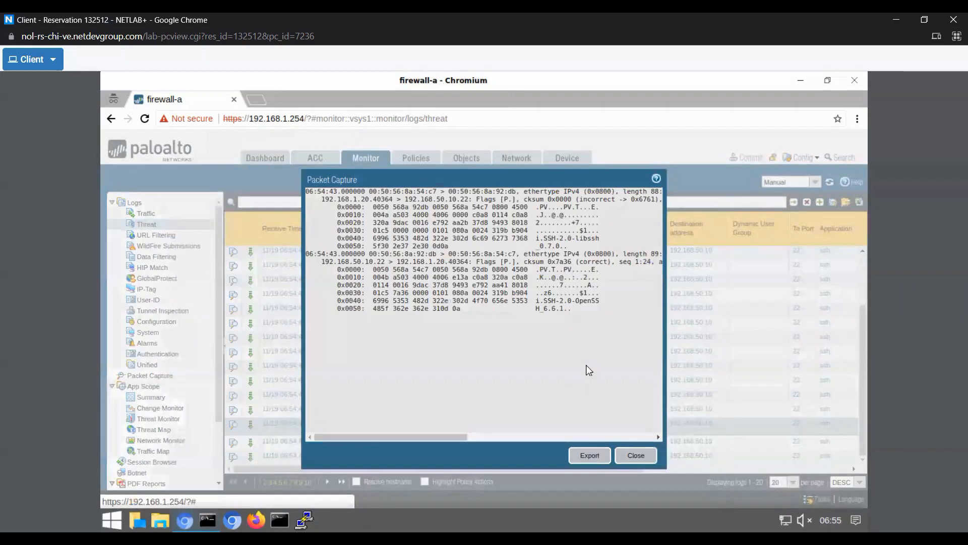
click(634, 454)
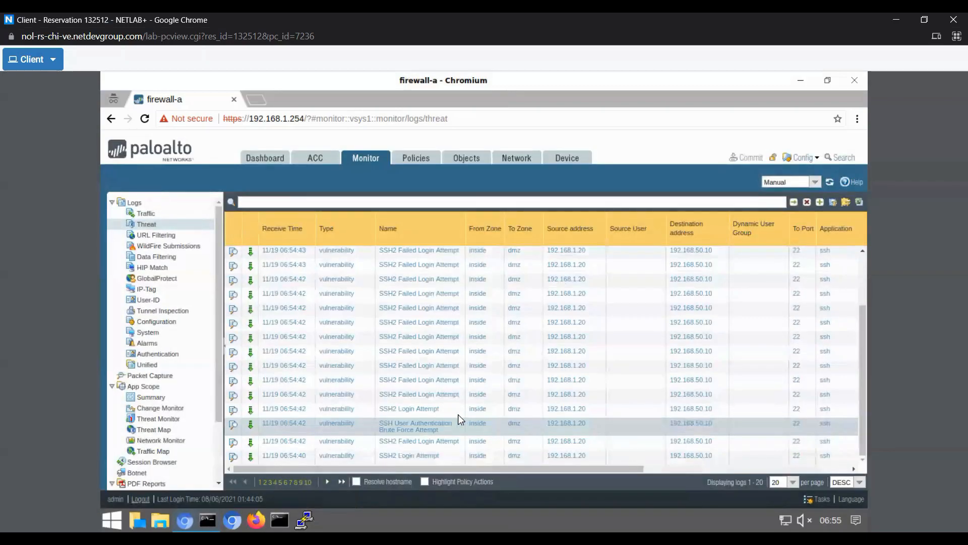
click(430, 429)
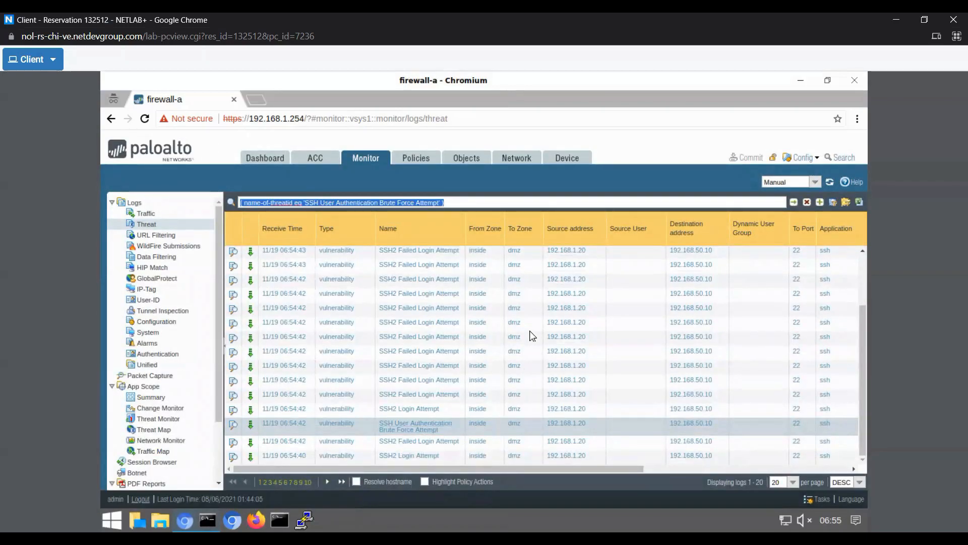
key(BackSpace)
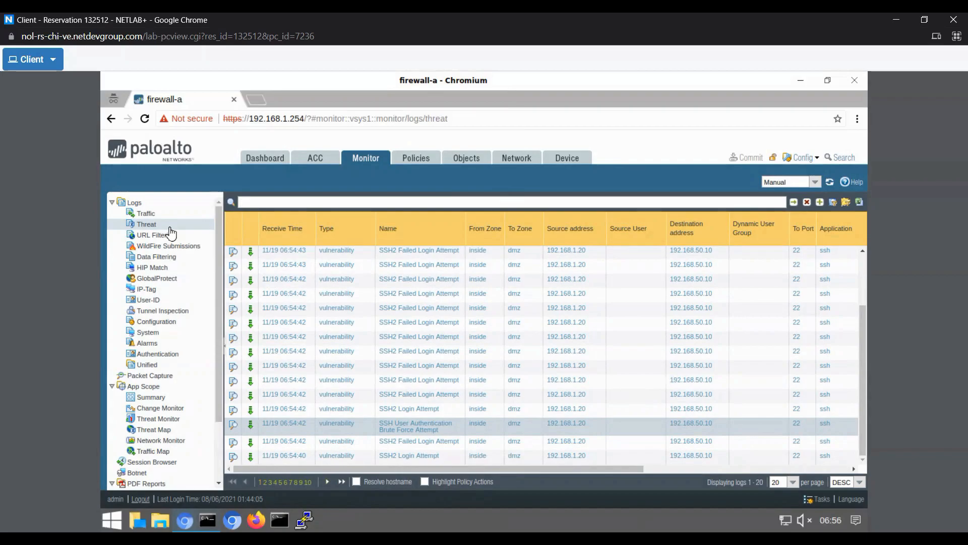
- Edit lab-vp-rule in the lab-vp vulnerability protection profile to use action Reset Both and severity high only
click(467, 158)
click(179, 441)
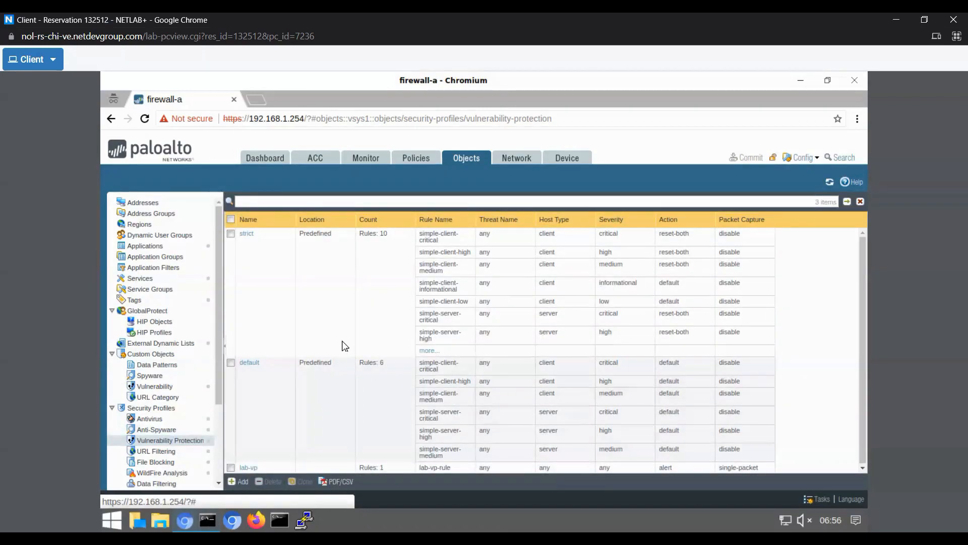
click(247, 467)
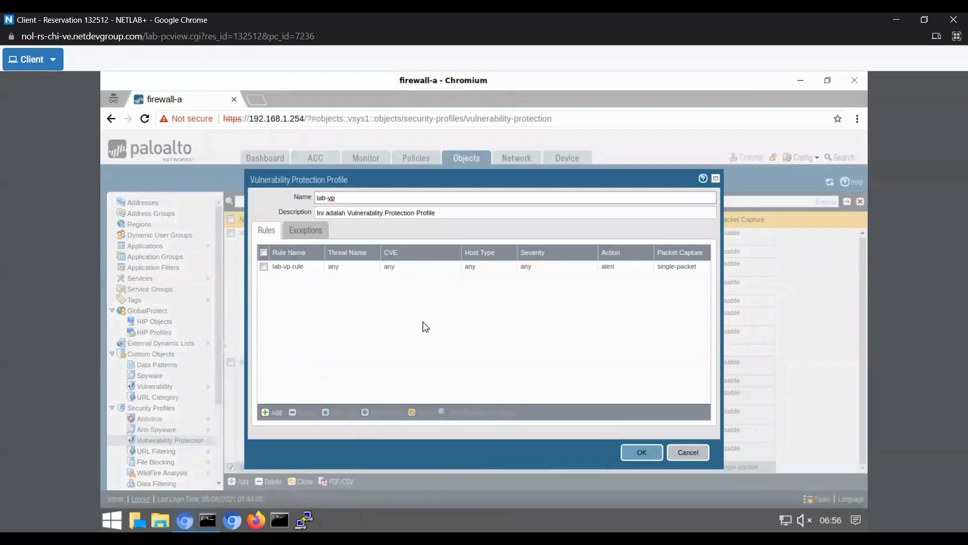
click(284, 268)
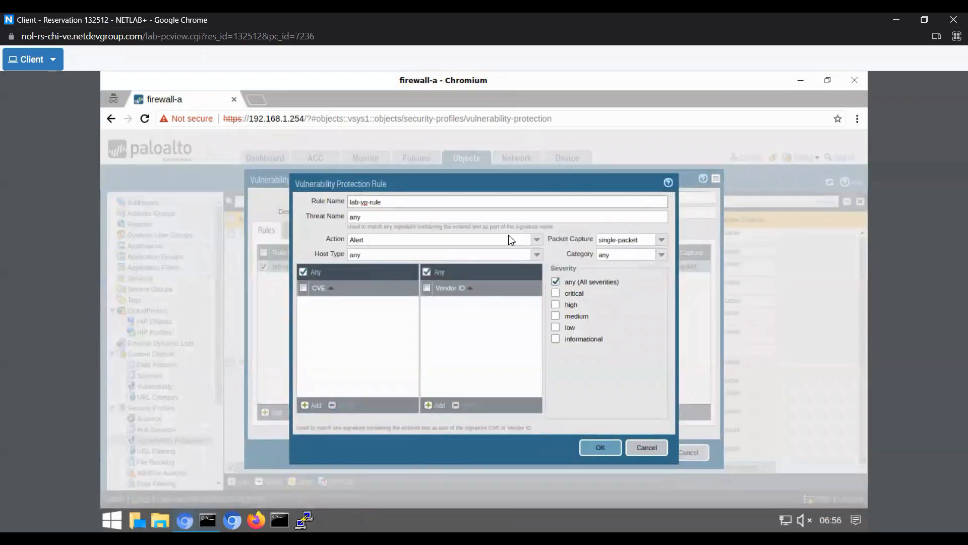
click(536, 239)
click(366, 317)
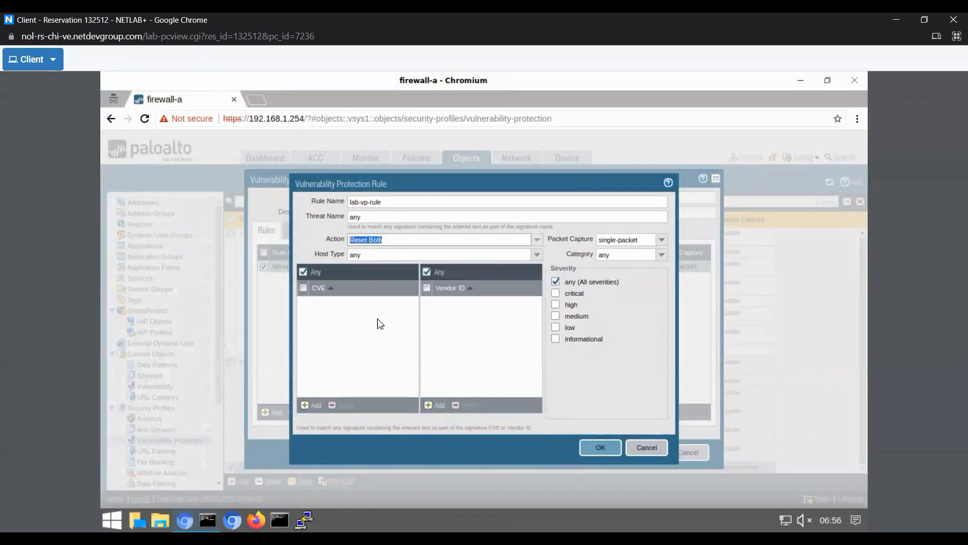
click(556, 304)
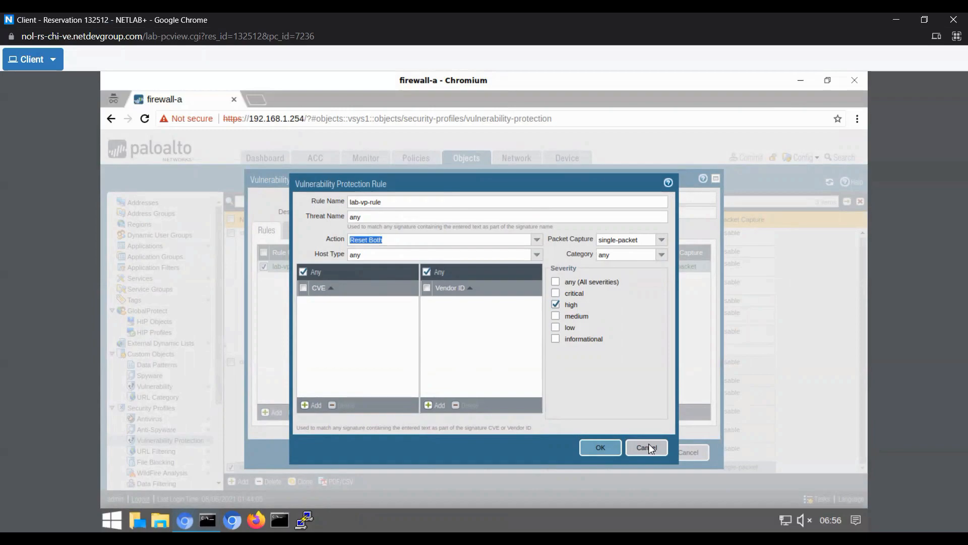
click(604, 447)
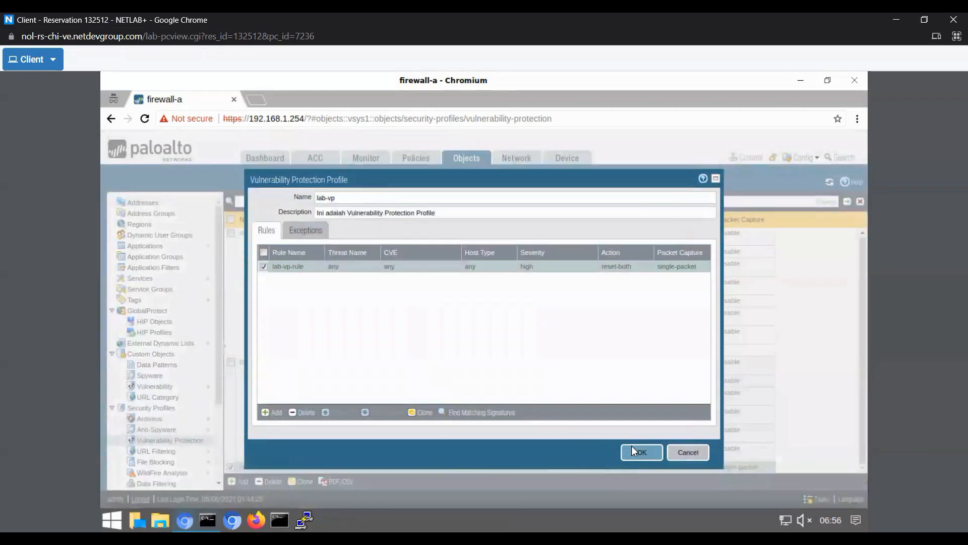
click(634, 453)
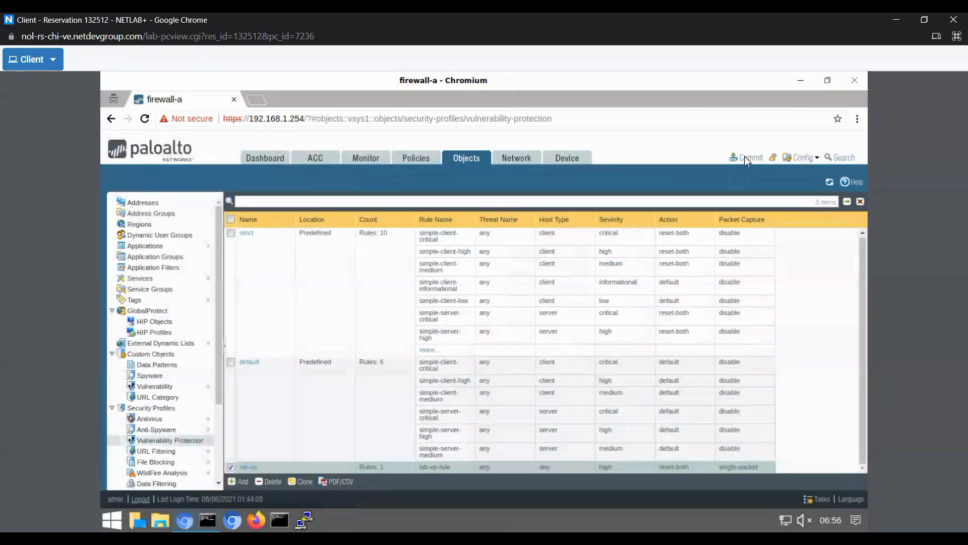
- Commit the configuration changes to the firewall
click(745, 157)
click(593, 455)
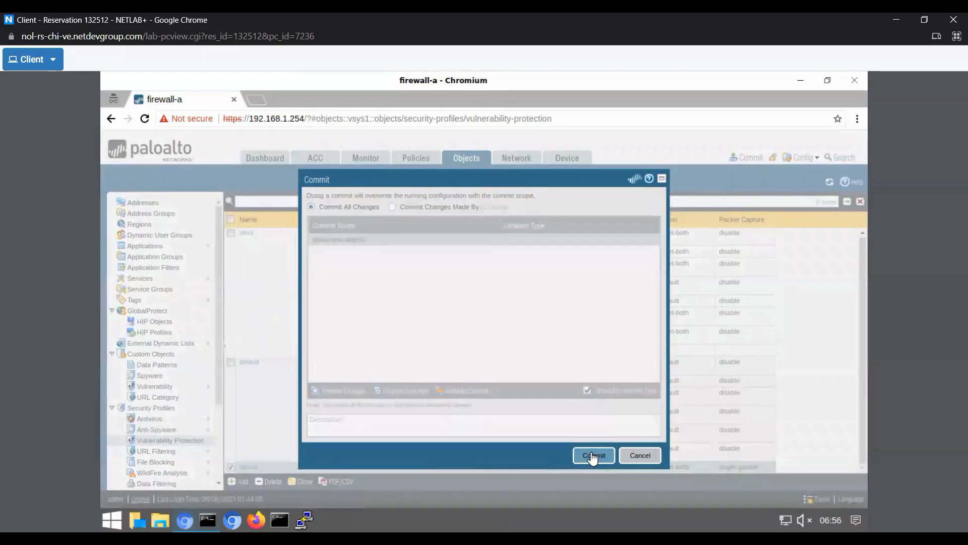
click(646, 414)
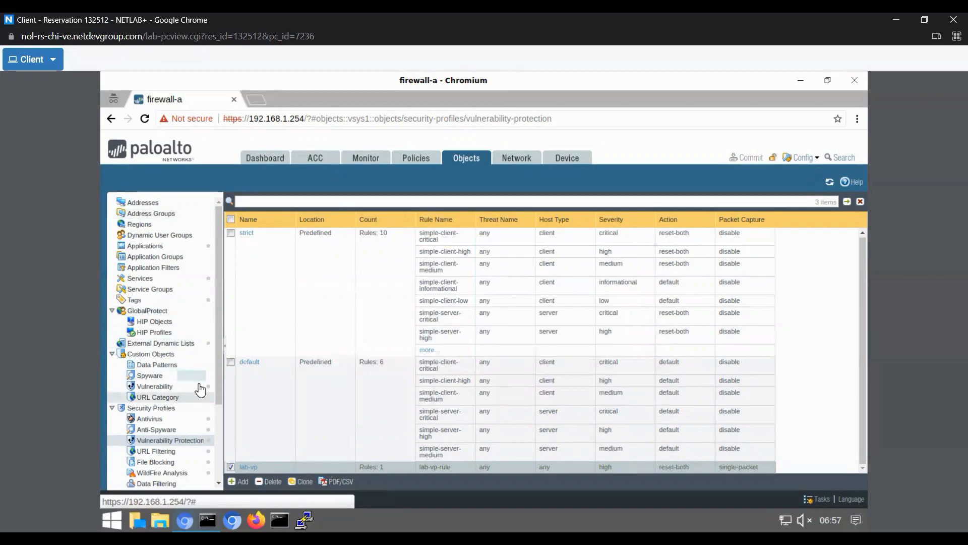
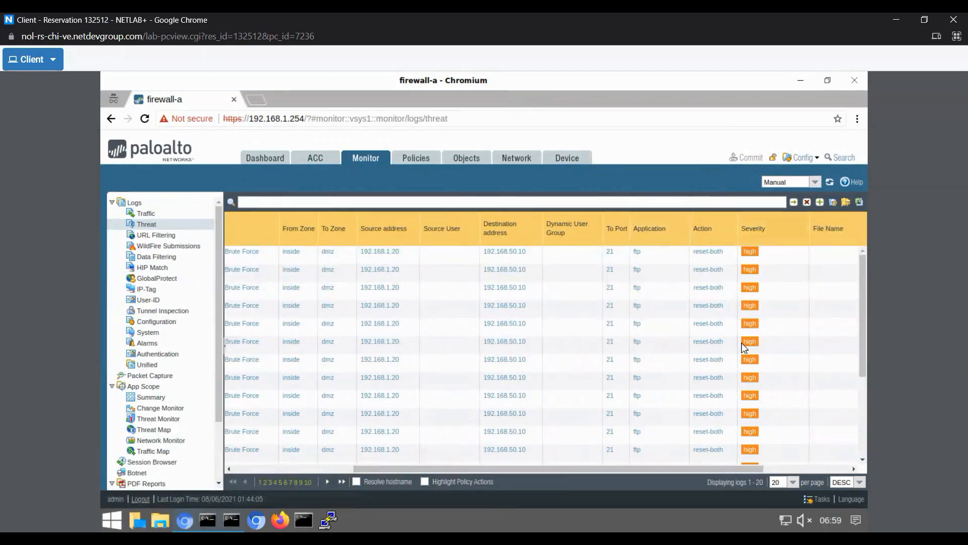
- Open and close the packet capture of the most recent FTP login brute force threat entry
drag(587, 475, 305, 470)
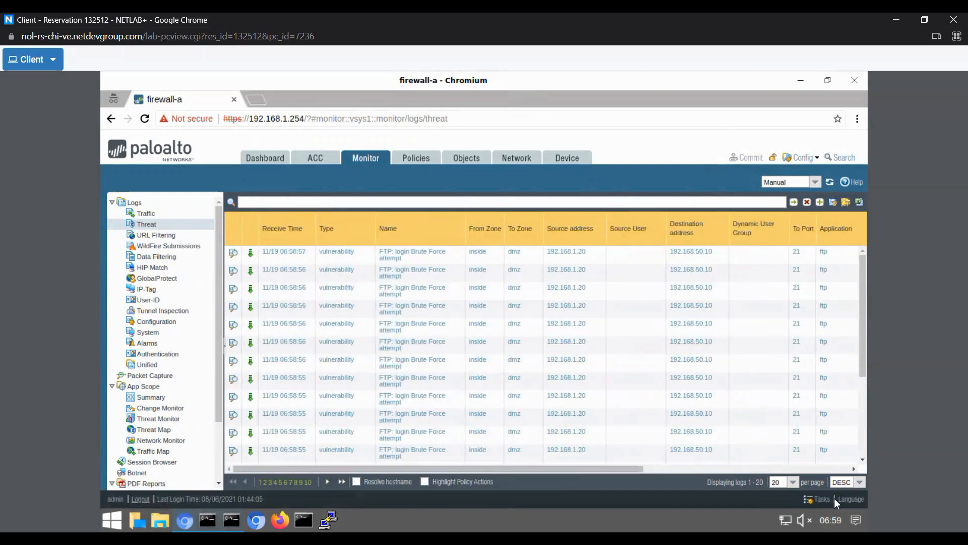
click(250, 257)
click(250, 258)
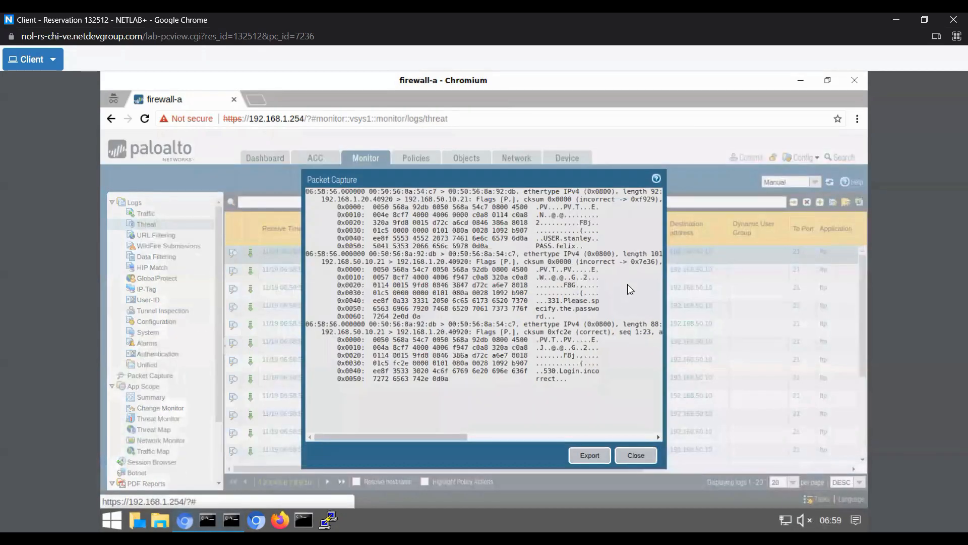
click(636, 455)
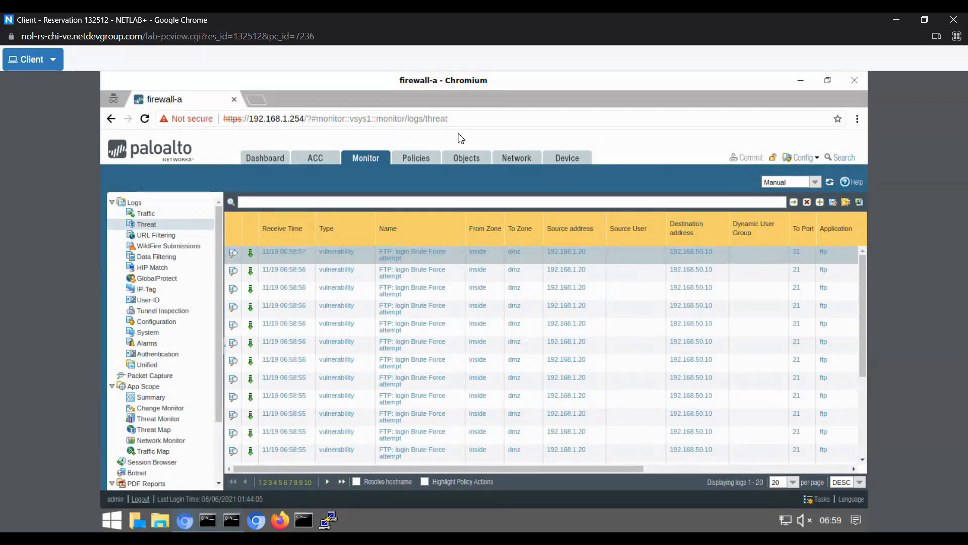
- Create a file blocking profile named file-blocking with the description "File blocking for testing"
click(476, 160)
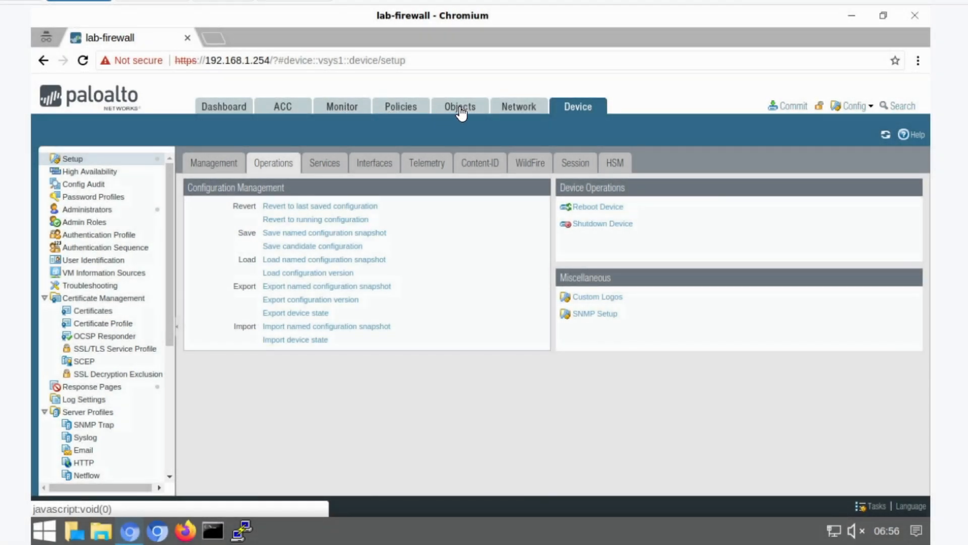
click(460, 108)
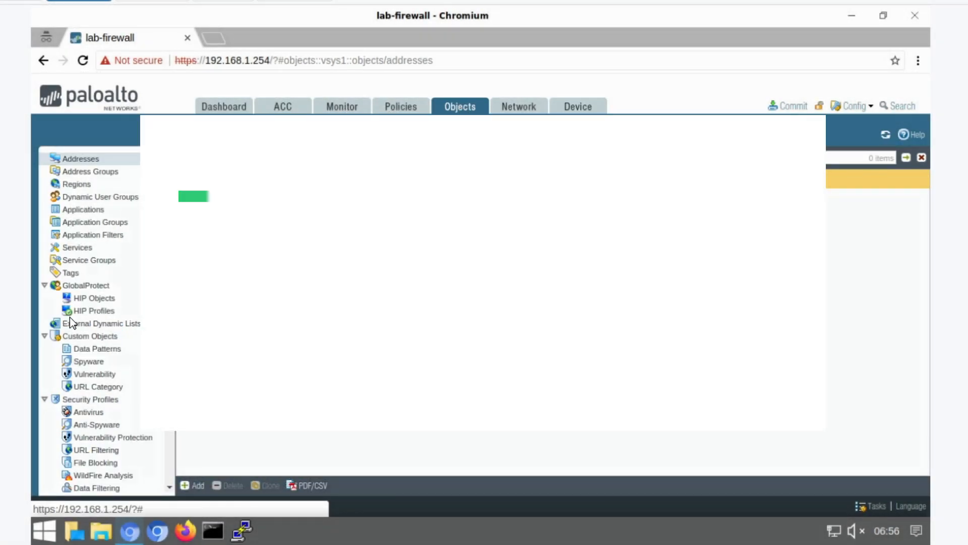
scroll(91, 353, down, 3)
click(109, 388)
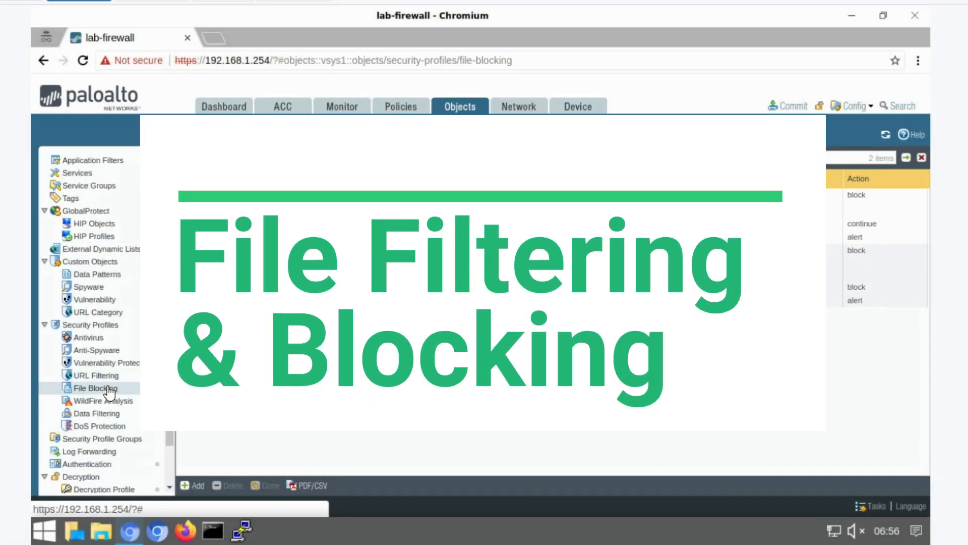
click(197, 485)
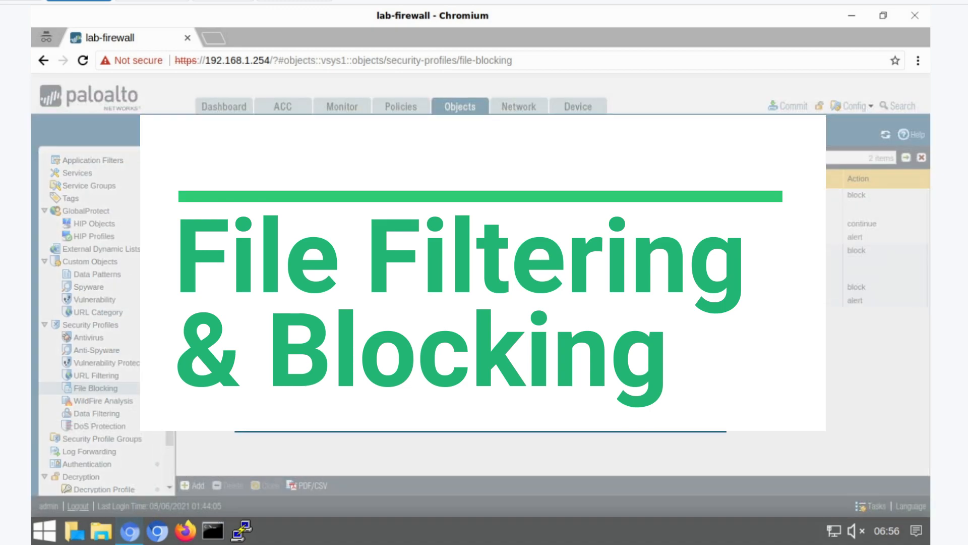
text(file-b)
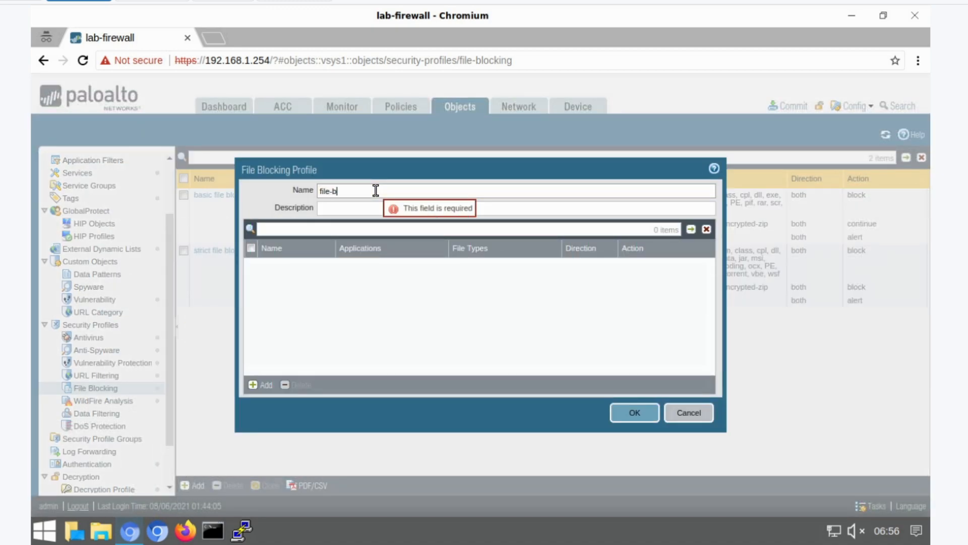
text(locking)
click(369, 209)
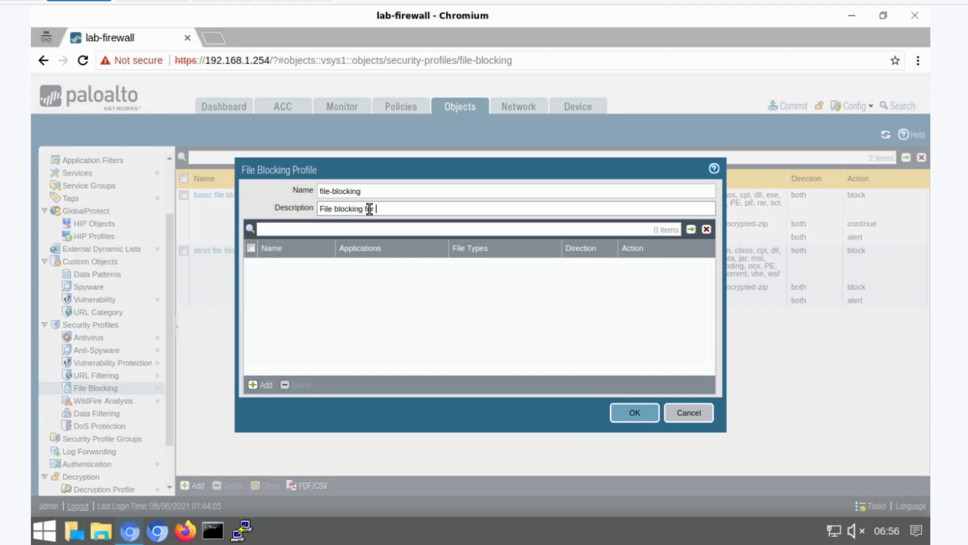
text(File blocking for testing)
- Add a rule block-pdf to the profile blocking the pdf file type in both directions
click(258, 385)
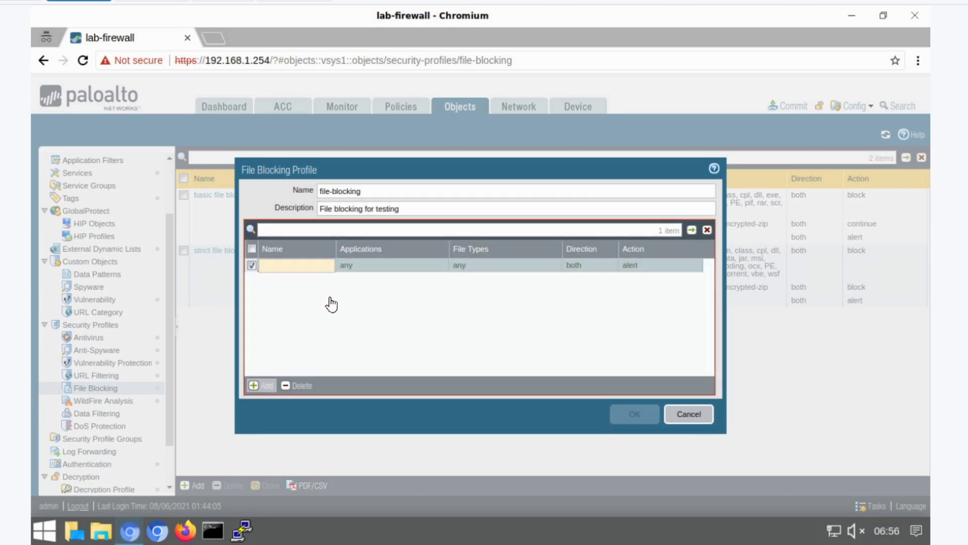
text(block-pdf)
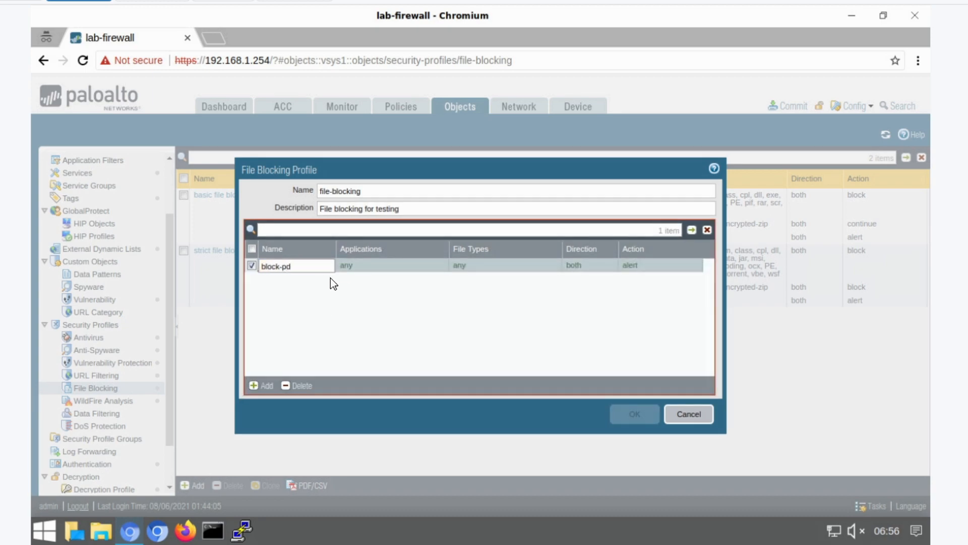
click(417, 286)
click(398, 273)
click(464, 265)
click(463, 365)
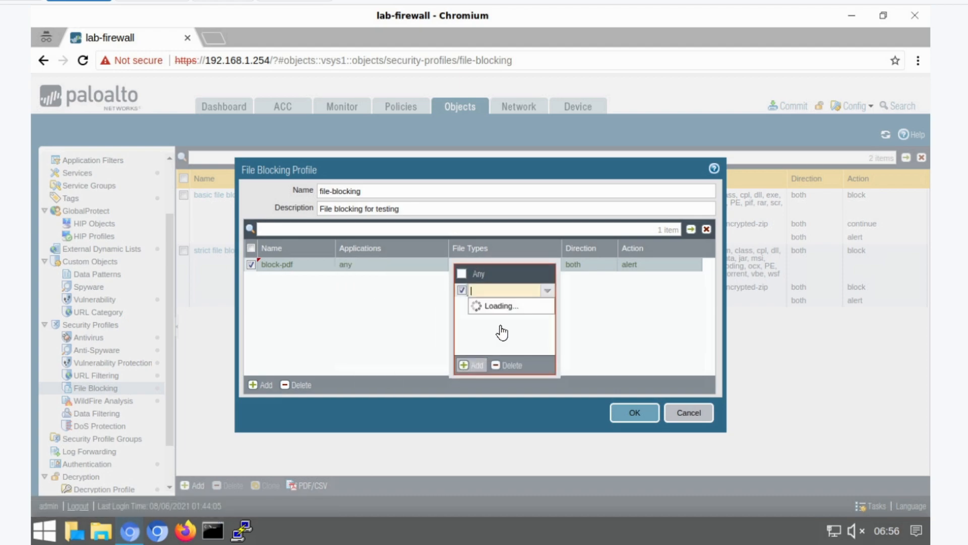
text(pdf)
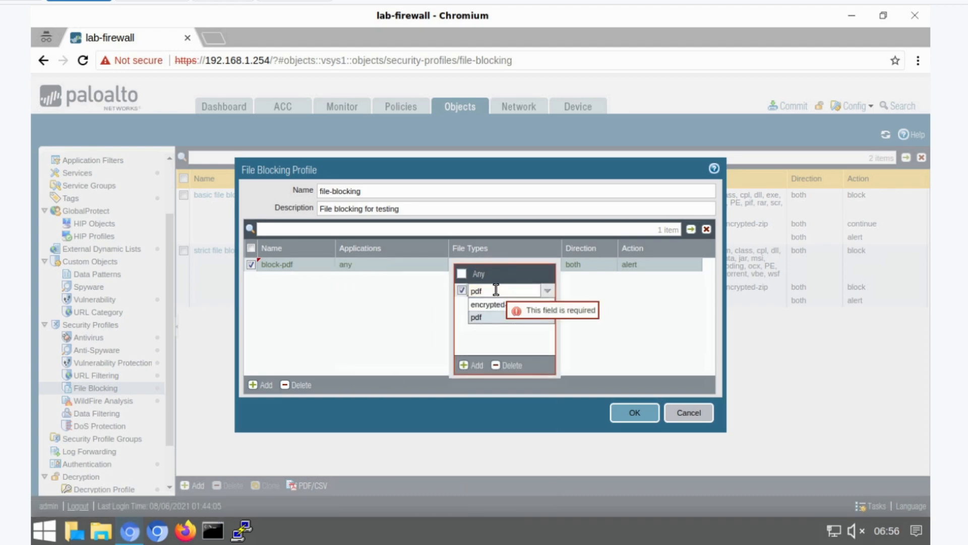
click(492, 317)
click(587, 272)
click(587, 266)
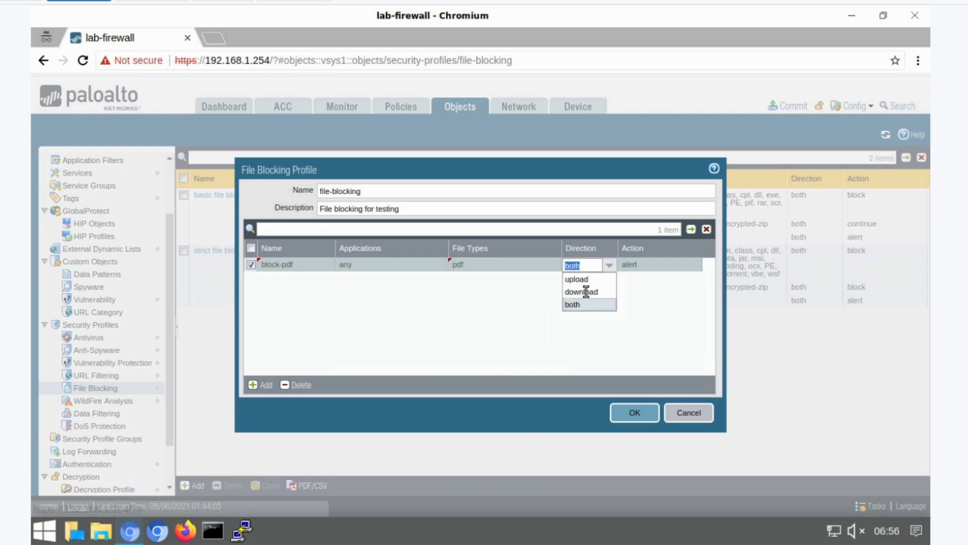
click(630, 264)
click(632, 292)
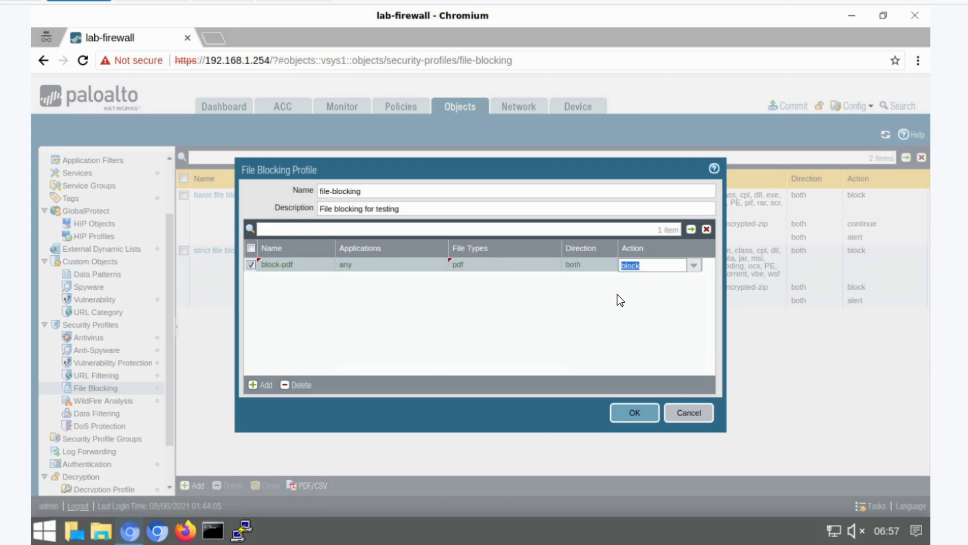
- Add a second rule block-exe covering the dll, exe and PE file types
click(327, 313)
click(259, 383)
text(block-exe)
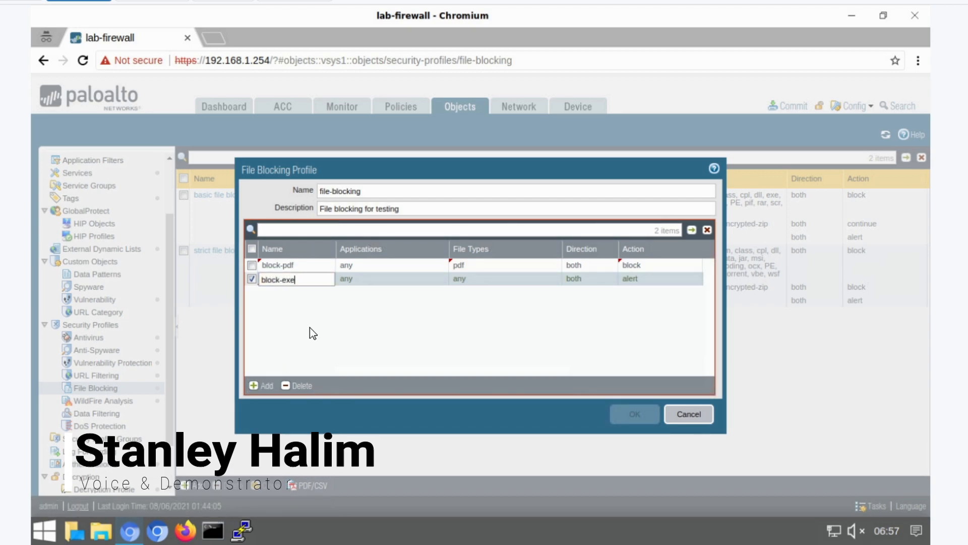
click(310, 327)
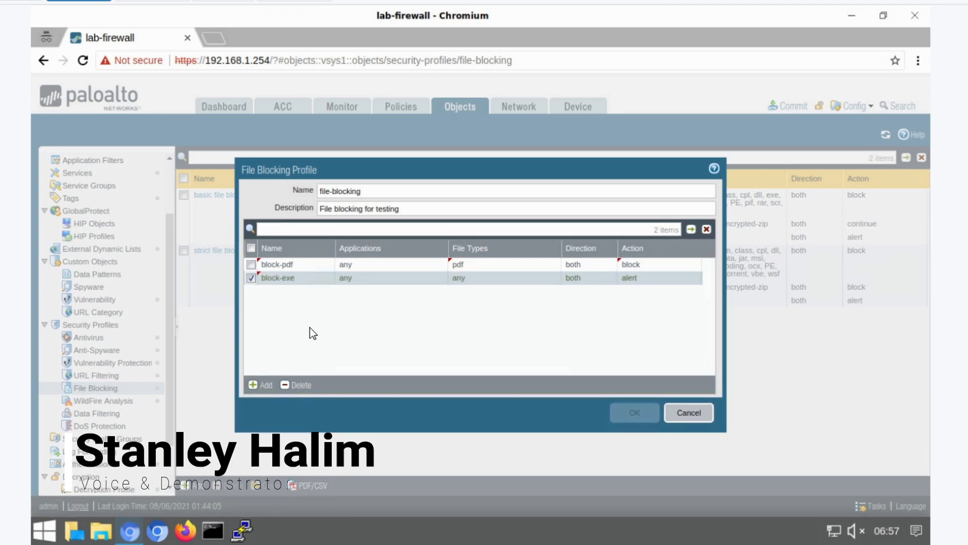
click(346, 277)
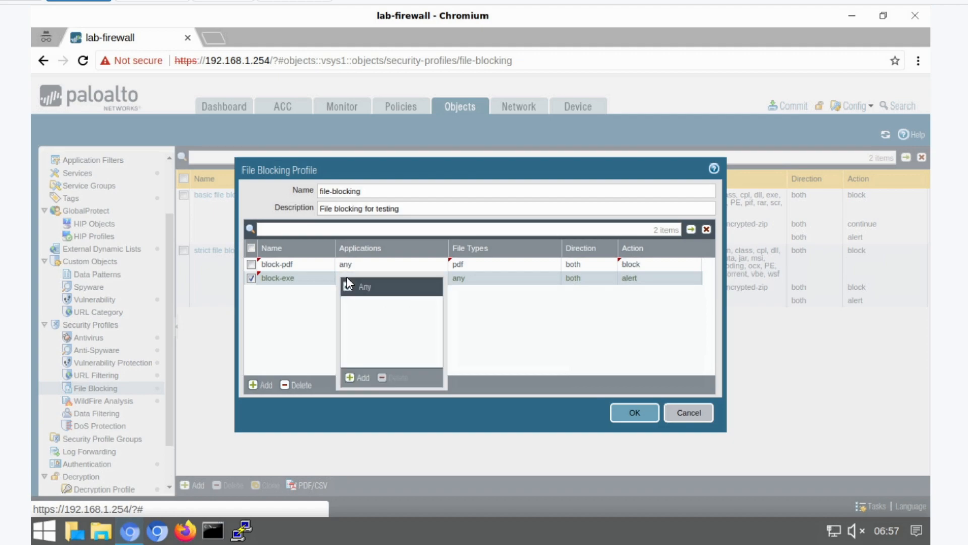
click(491, 296)
click(459, 277)
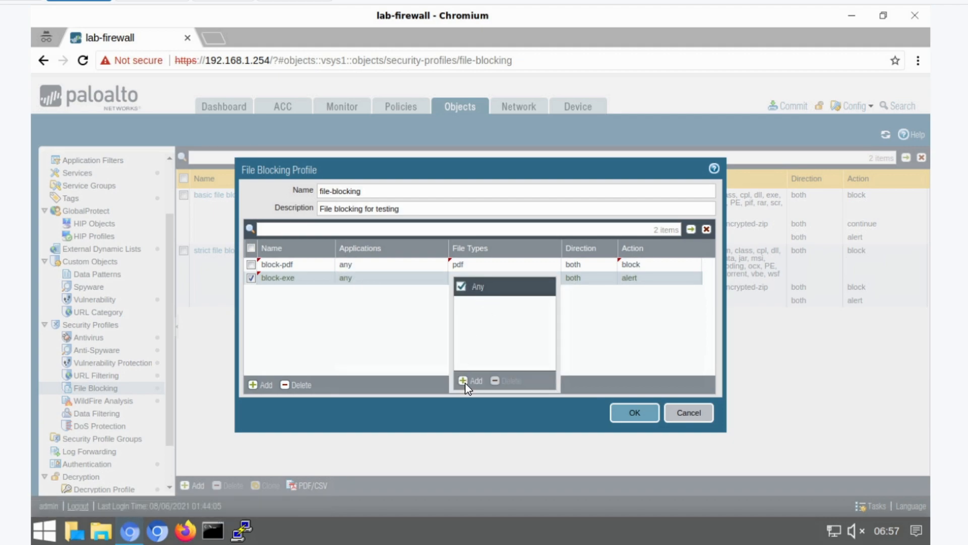
click(464, 381)
text(d)
click(495, 344)
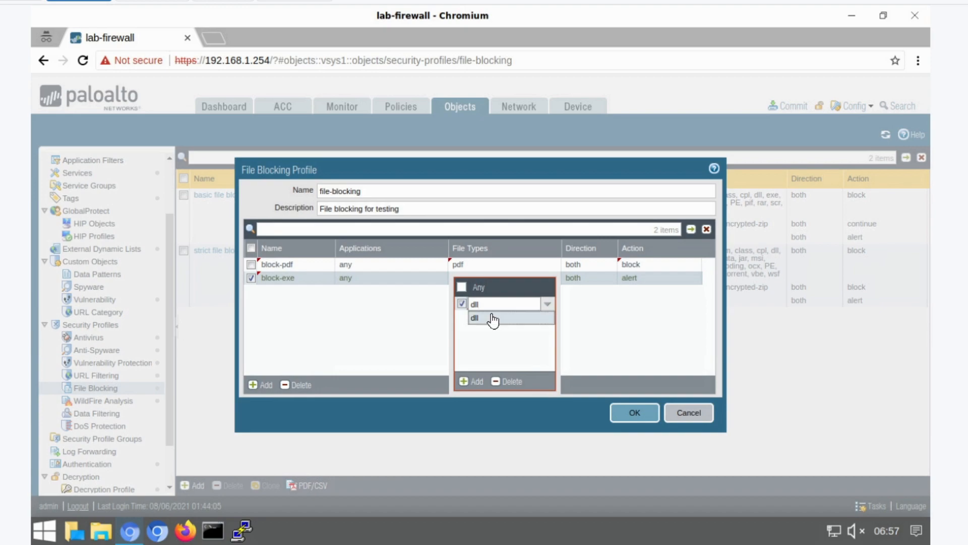
click(470, 381)
text(exe)
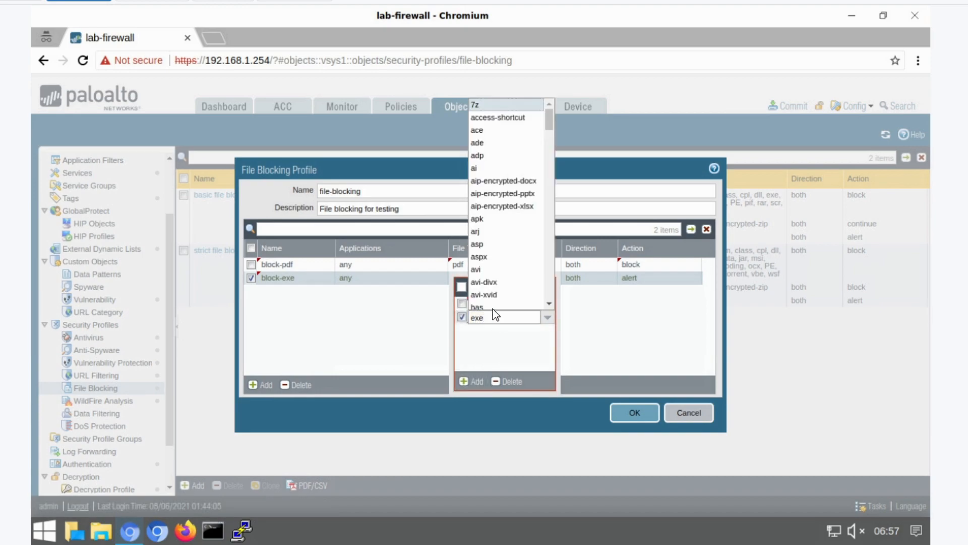
click(492, 332)
click(476, 382)
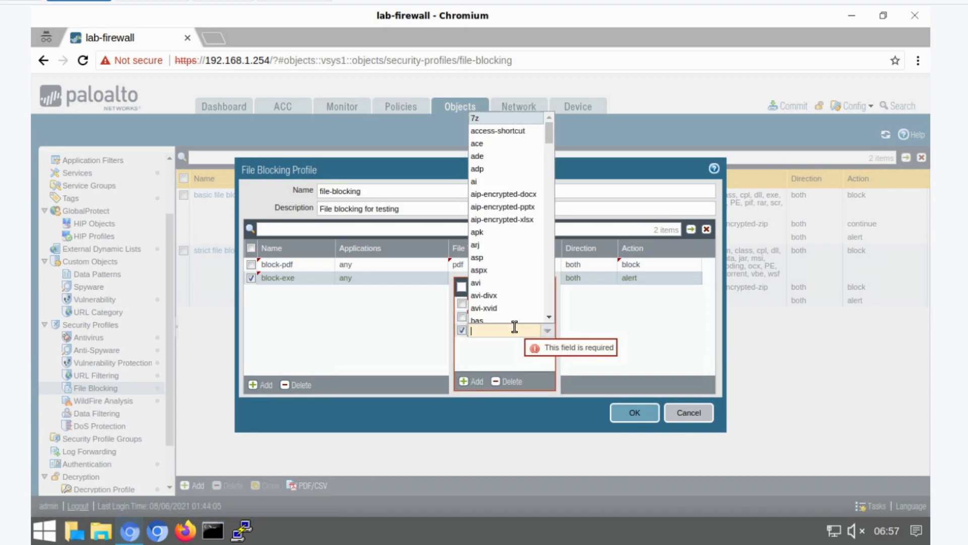
text(PE)
click(493, 396)
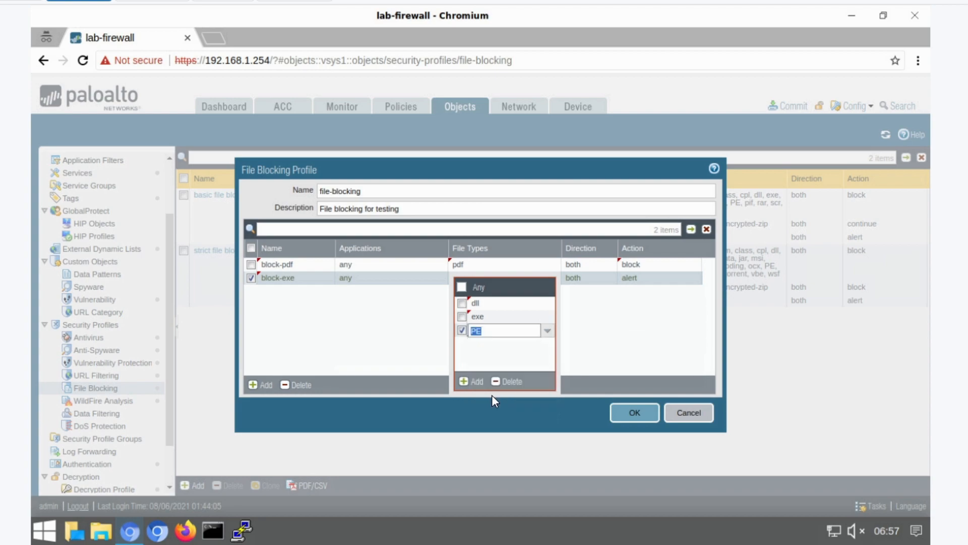
- Set the block-exe rule's direction to both and action to block, then save the file-blocking profile
click(576, 305)
click(579, 280)
click(576, 319)
click(628, 276)
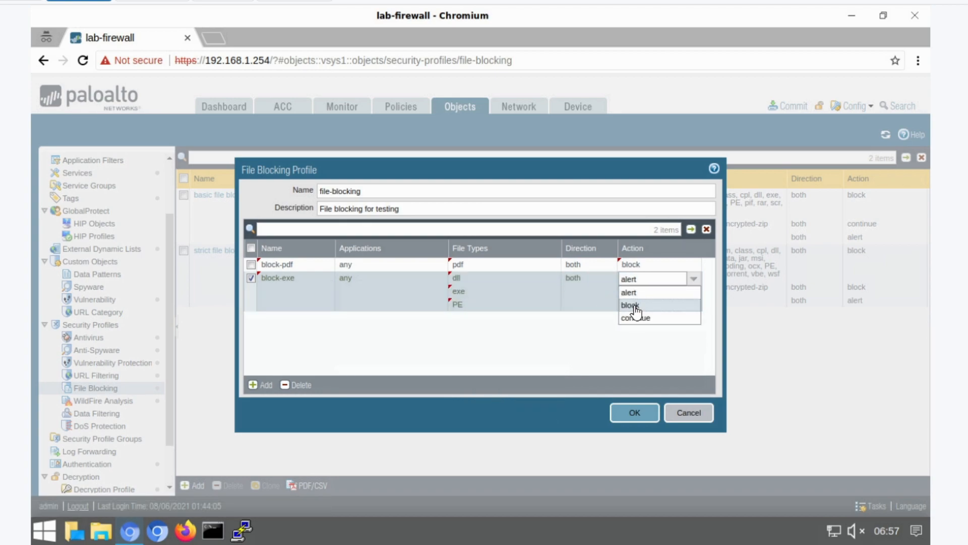
click(635, 306)
click(636, 413)
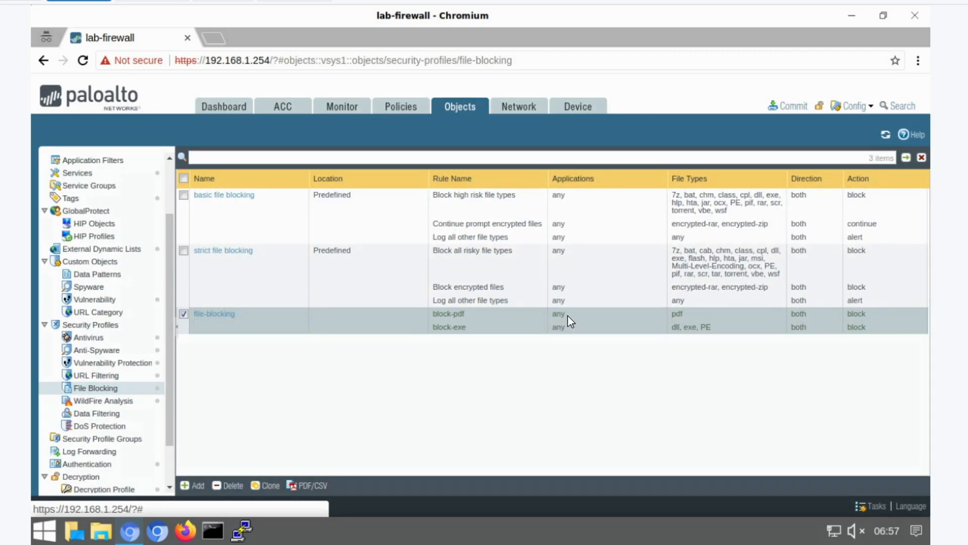
- Create a security profile group test-spg using the file-blocking profile for file blocking
click(126, 438)
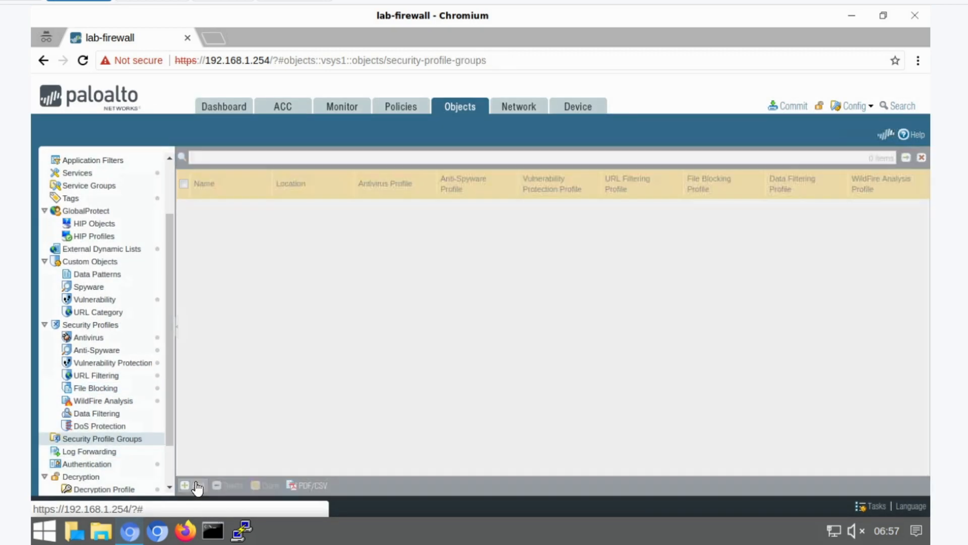
click(194, 485)
text(test-spg)
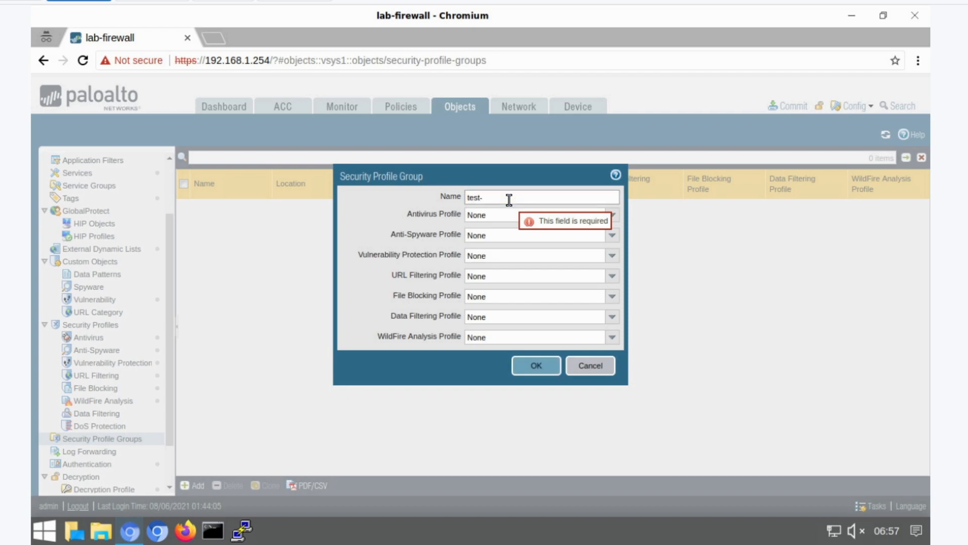
click(612, 298)
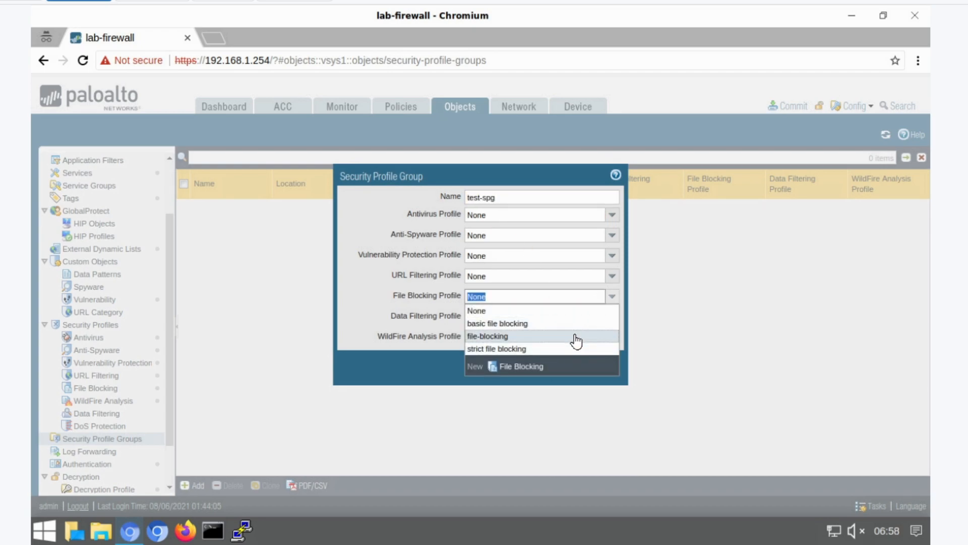
click(575, 337)
click(528, 367)
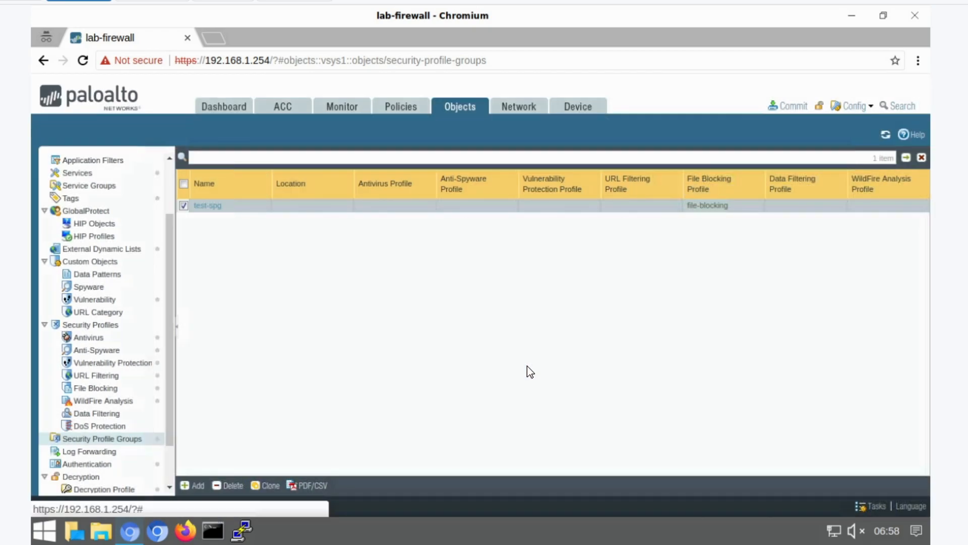
- Set the egress-outside-av-as security rule to use the profile group test-spg instead of individual profiles
click(403, 106)
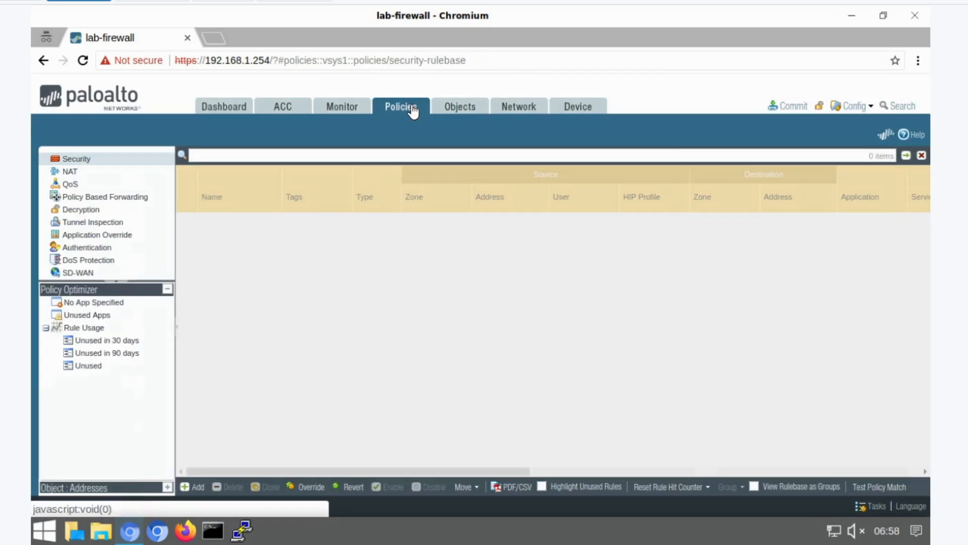
click(81, 161)
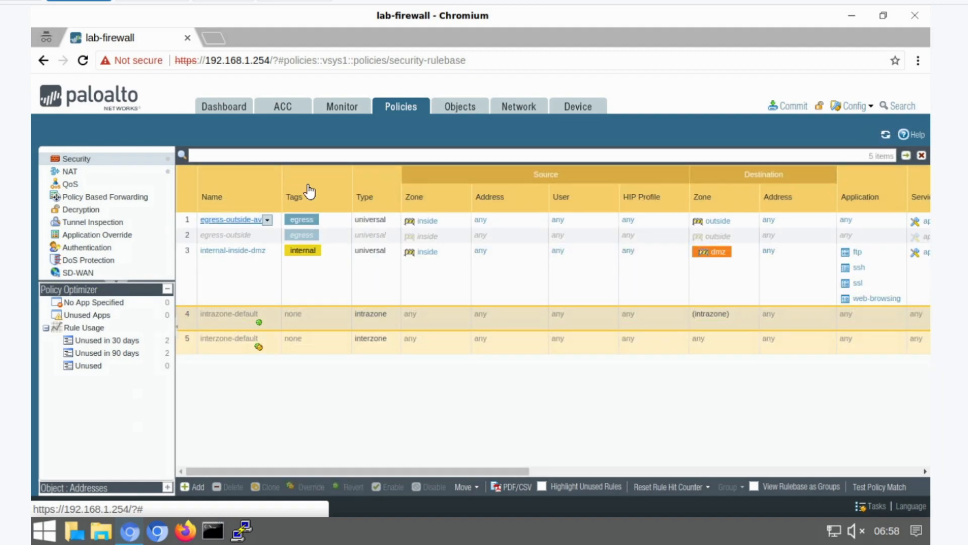
click(226, 225)
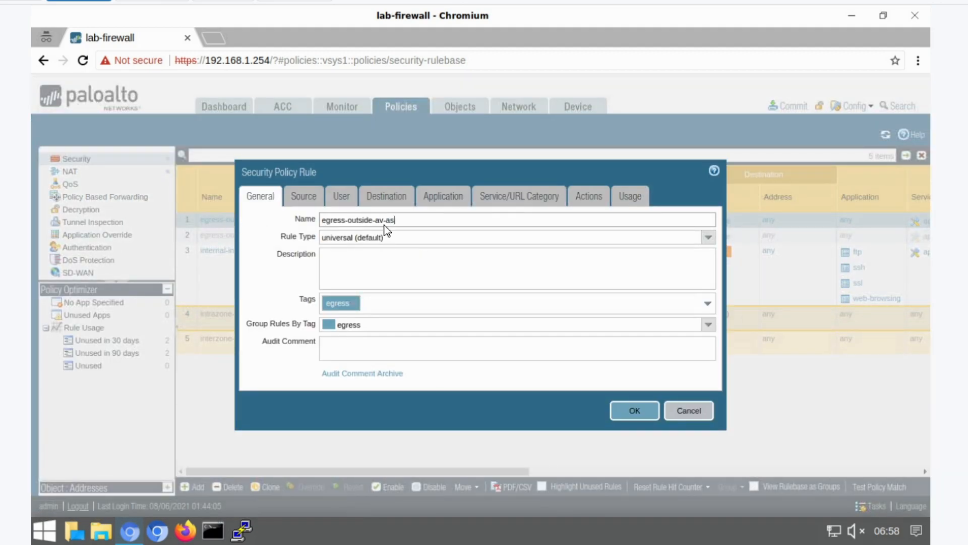
click(595, 201)
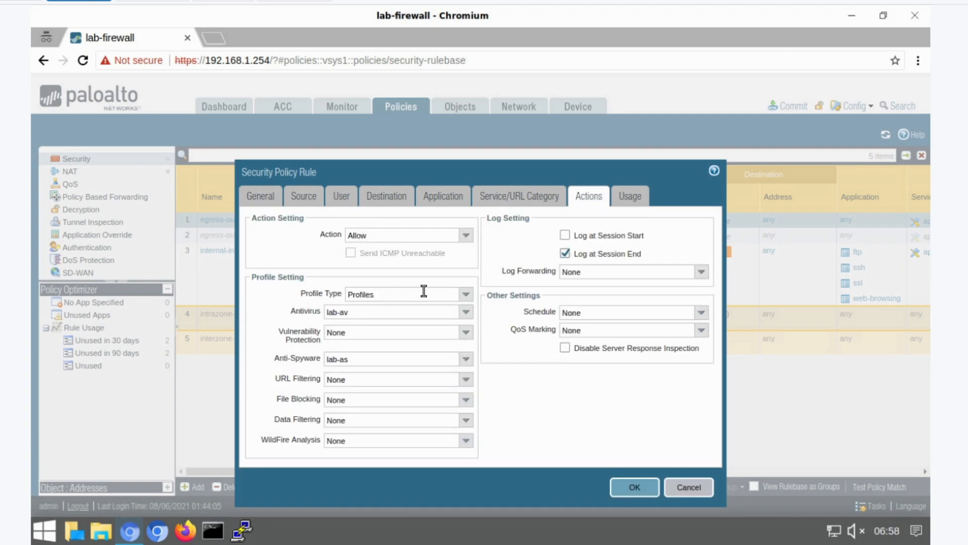
click(466, 296)
click(442, 324)
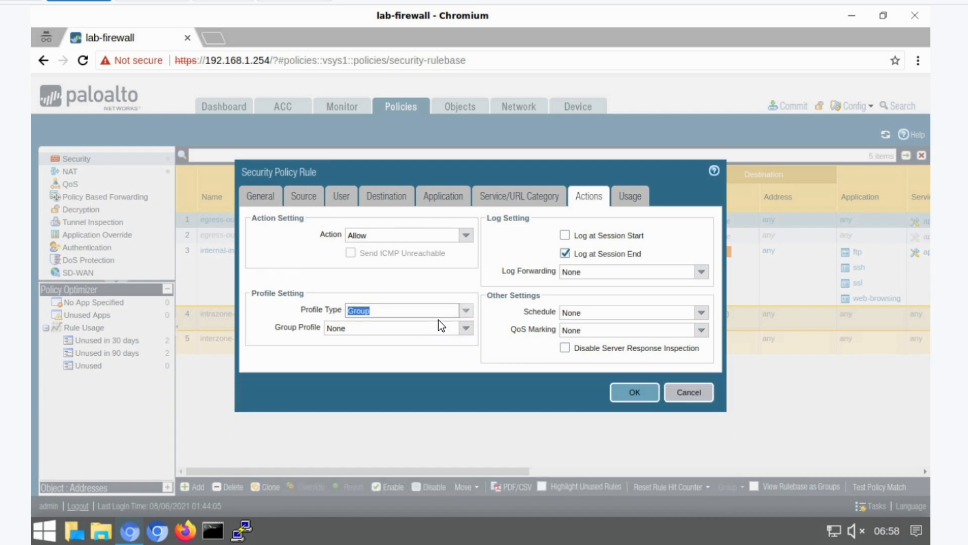
click(466, 328)
click(399, 355)
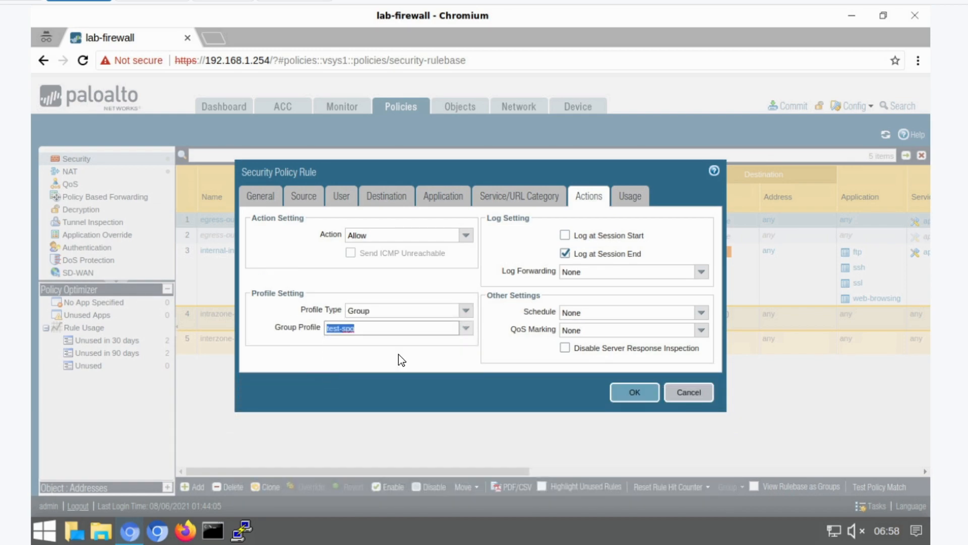
click(632, 393)
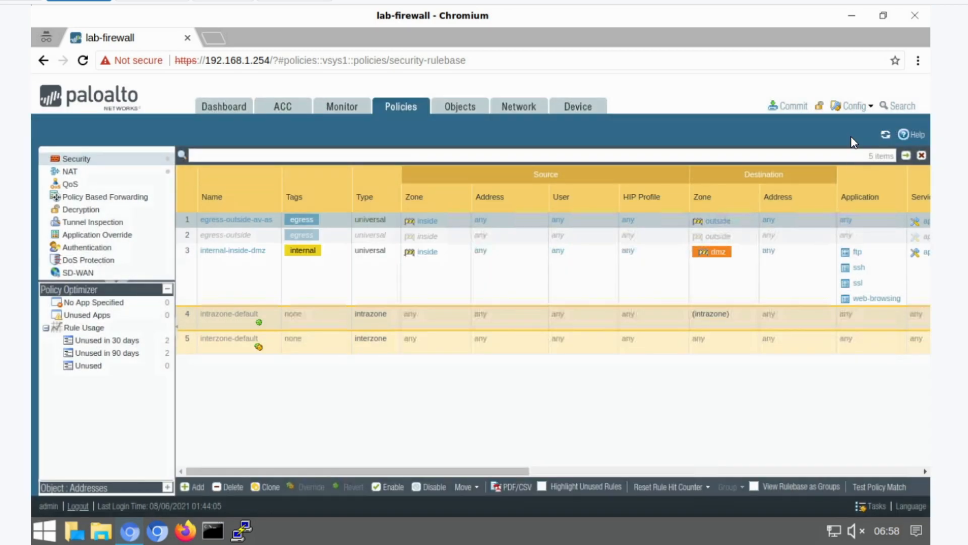
- Commit the configuration to the firewall
click(790, 107)
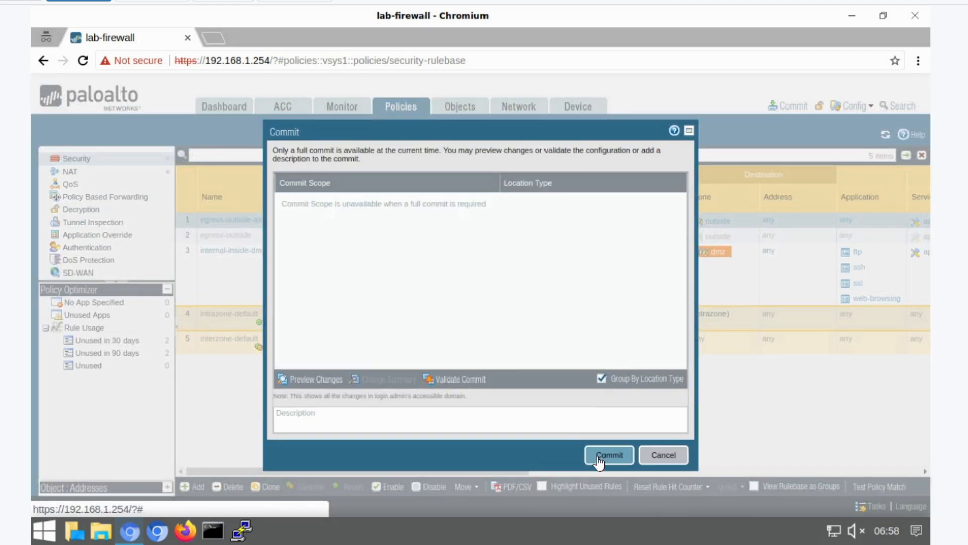
click(597, 455)
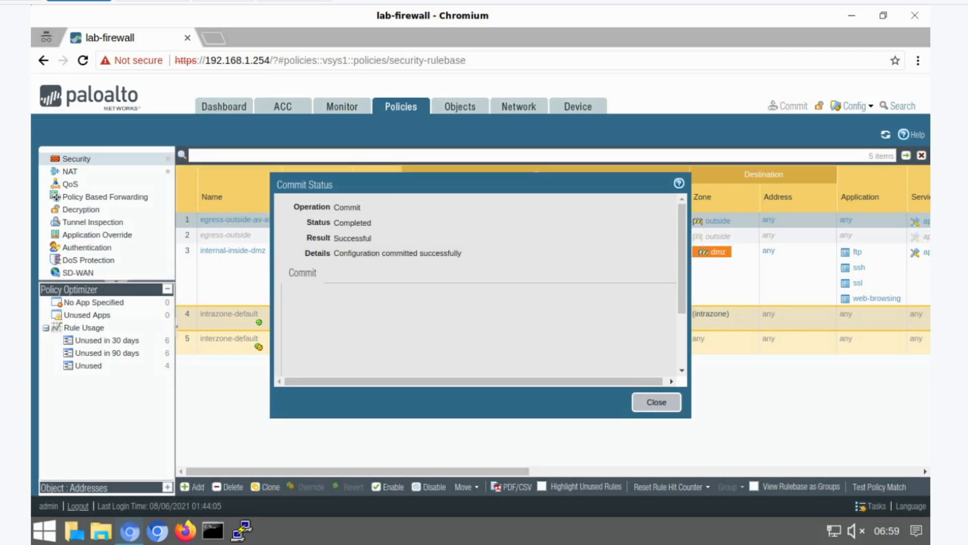
click(655, 402)
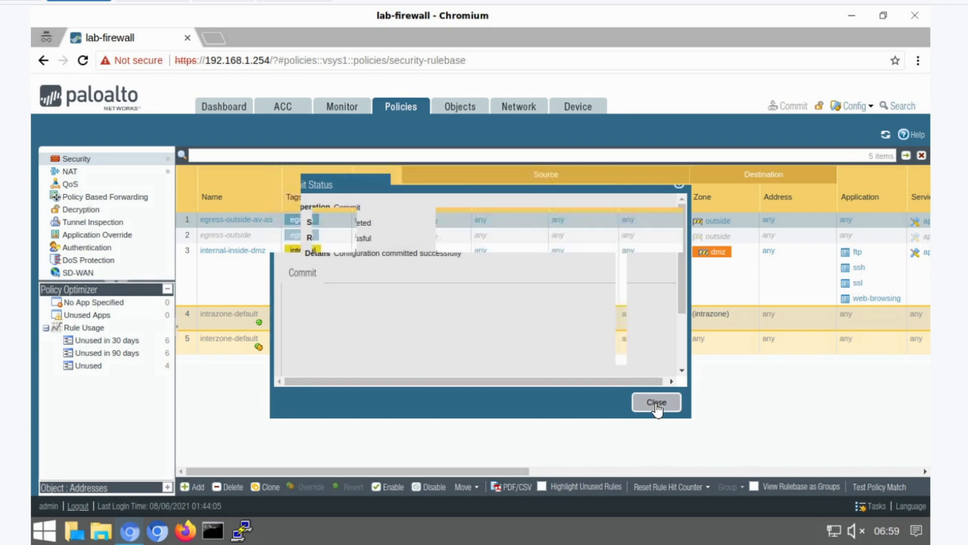
- In a new browser tab, search the web for sample file exe
click(213, 38)
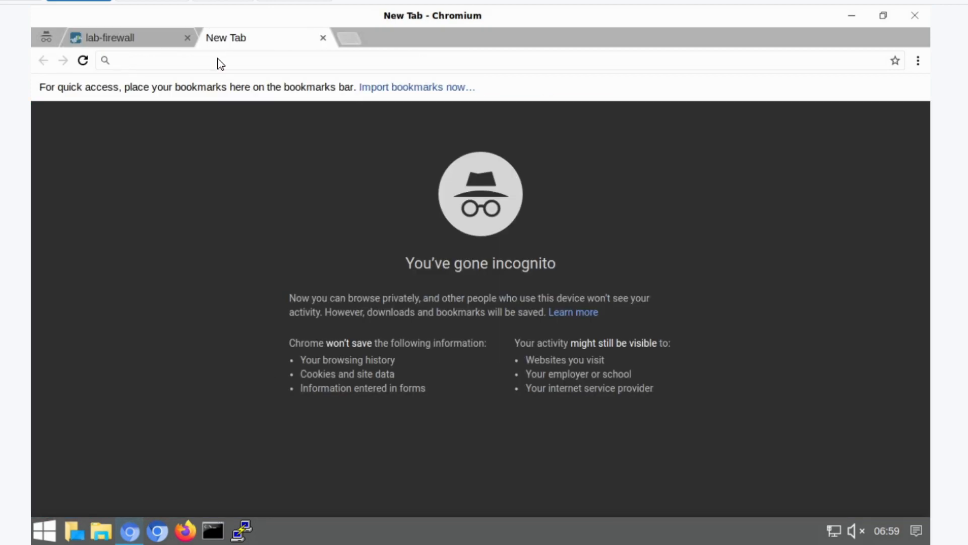
text(sample file)
key(Return)
click(322, 107)
text(exe)
key(Return)
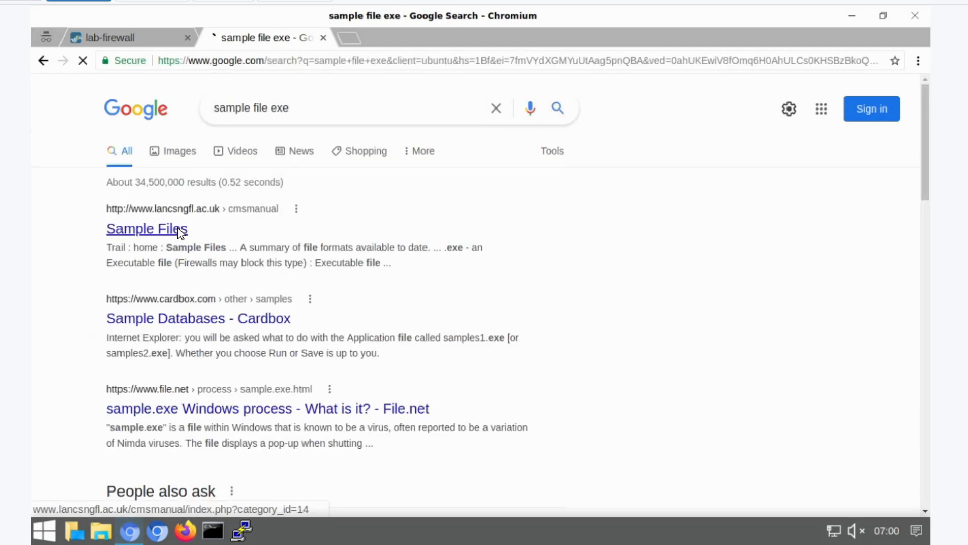
- Open the Sample Files page and try to download its sample pdf file
click(180, 229)
scroll(519, 275, down, 7)
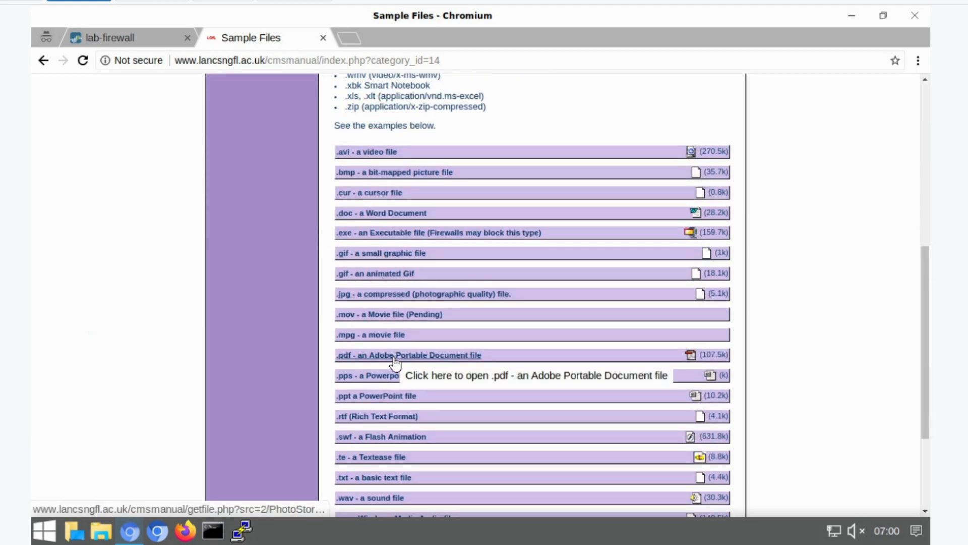
click(395, 361)
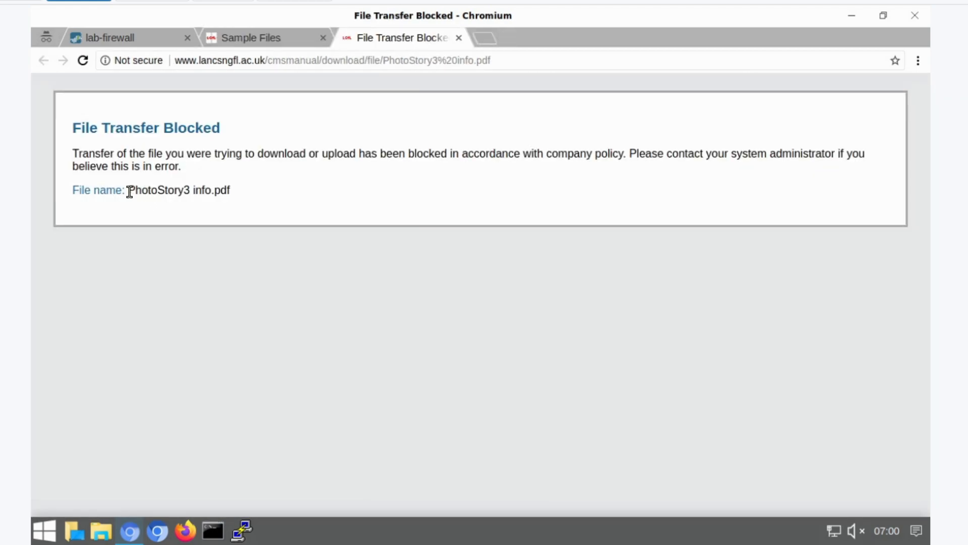
drag(129, 192, 248, 198)
drag(74, 129, 229, 132)
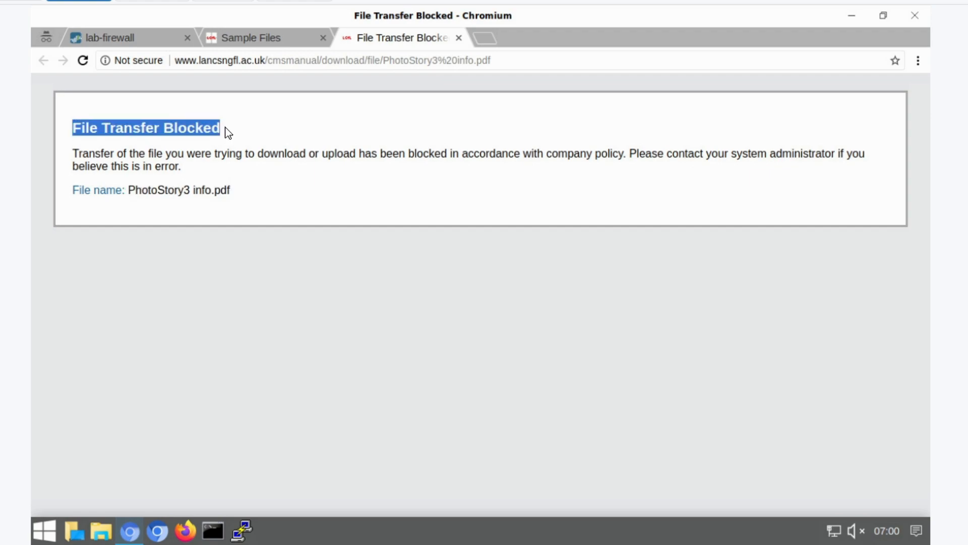
- Examine the data filtering log entry for the pdf download in the detailed log view
click(148, 45)
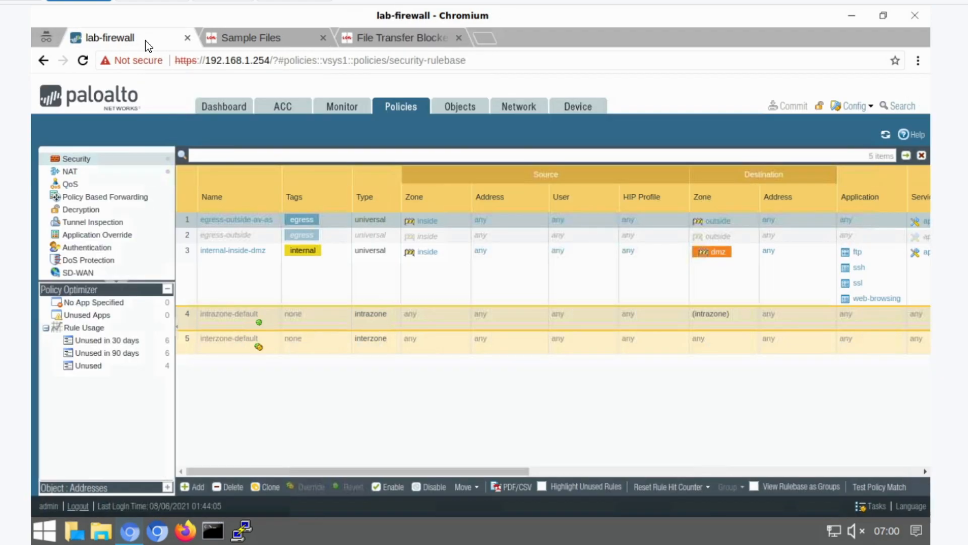
click(345, 114)
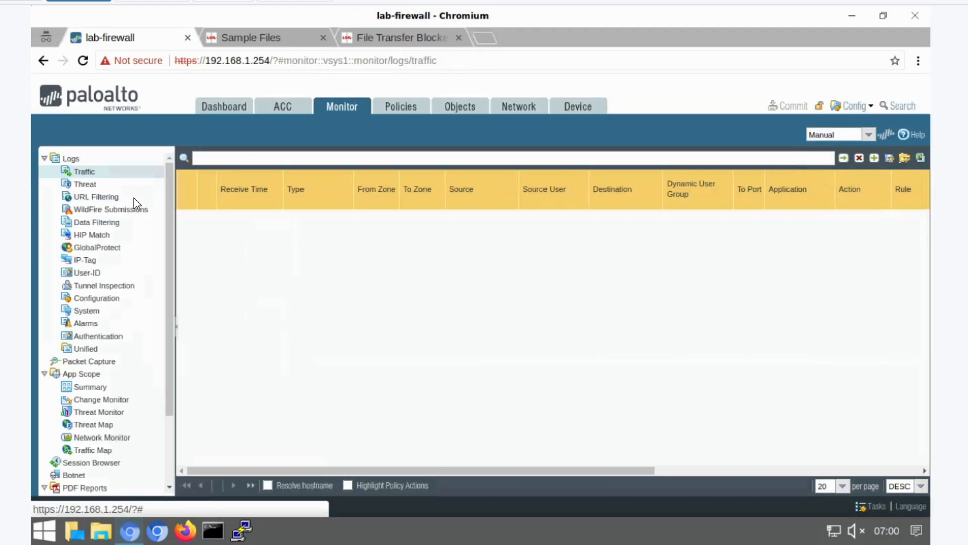
click(116, 224)
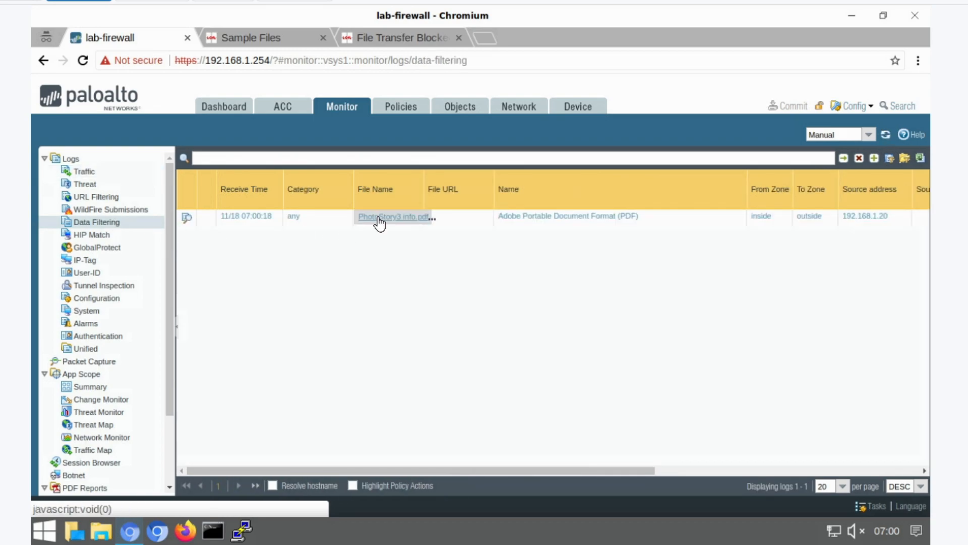
drag(643, 468, 891, 468)
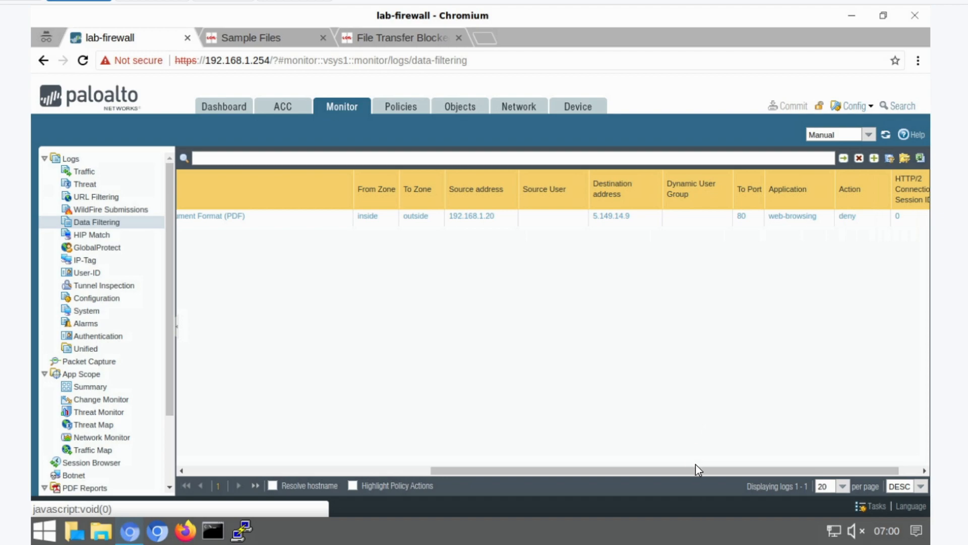
drag(747, 470, 256, 471)
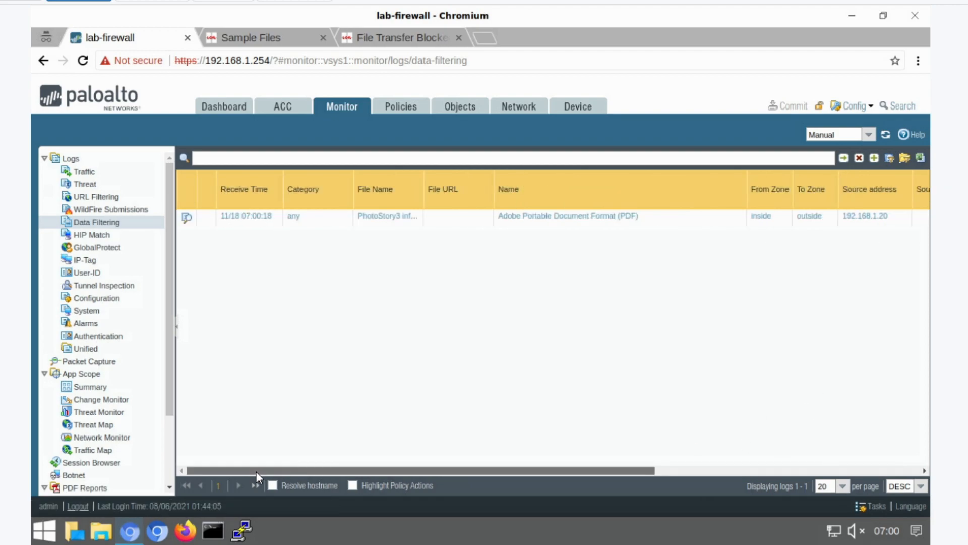
click(185, 217)
drag(754, 200, 760, 305)
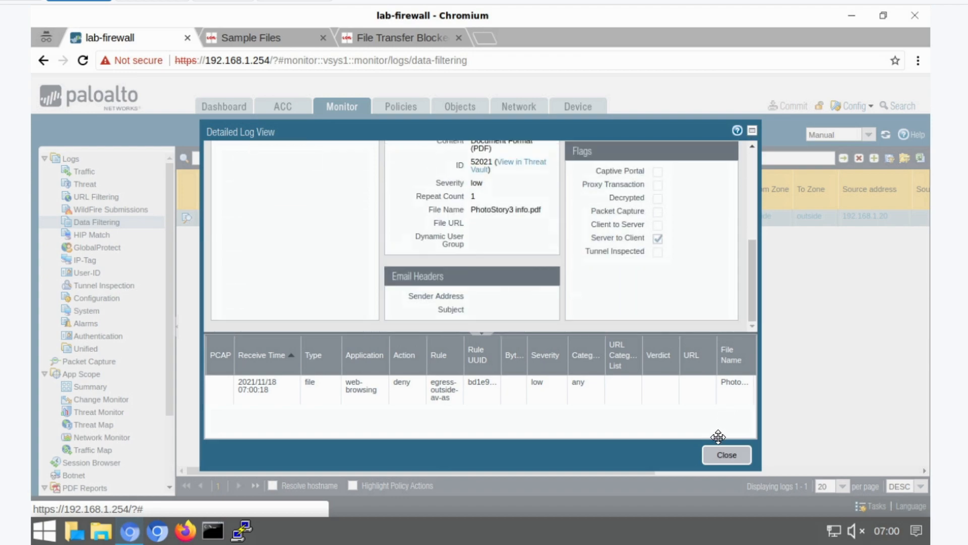
click(710, 456)
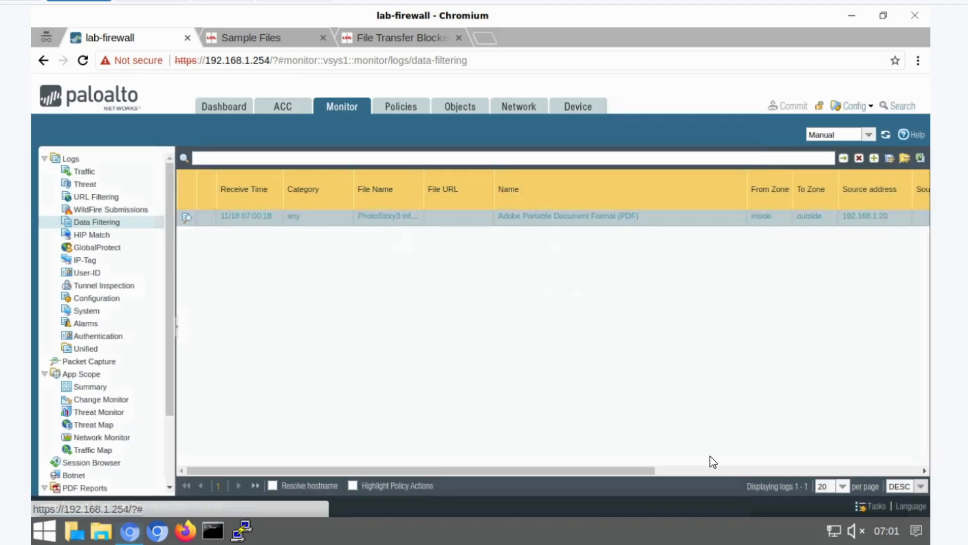
- Close the blocked-page tab and try to download the sample exe file
click(374, 38)
click(458, 38)
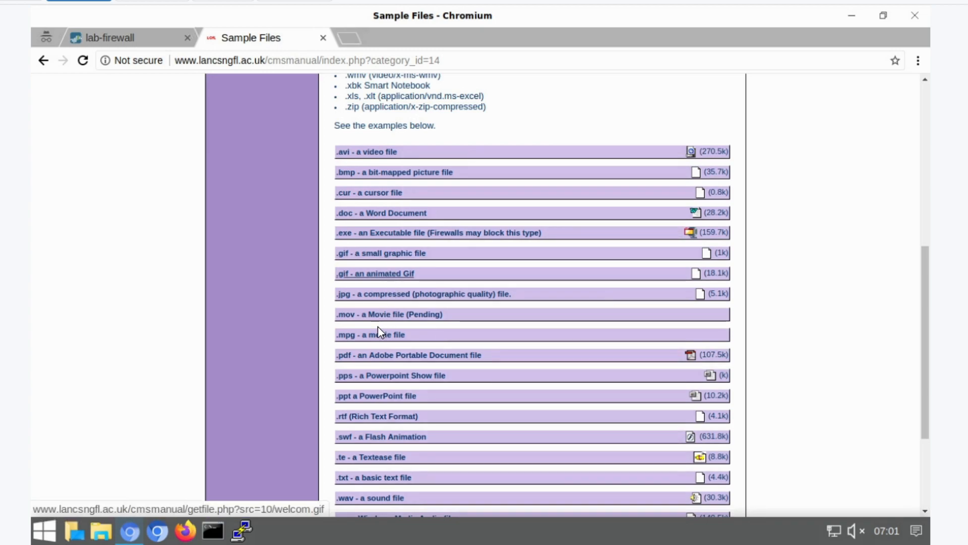
click(397, 233)
drag(71, 128, 220, 130)
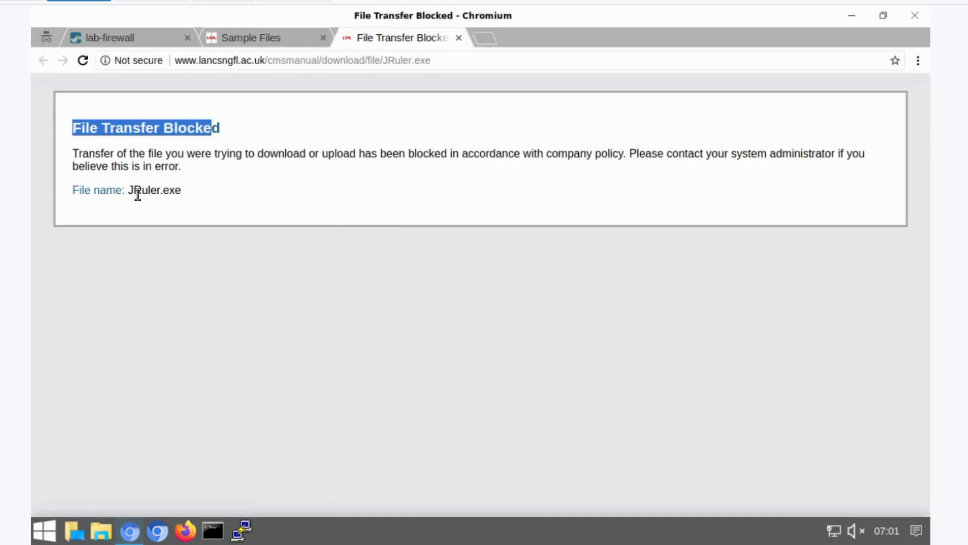
drag(128, 190, 200, 187)
- Examine the refreshed data filtering logs and the detailed entry for the exe download
click(98, 38)
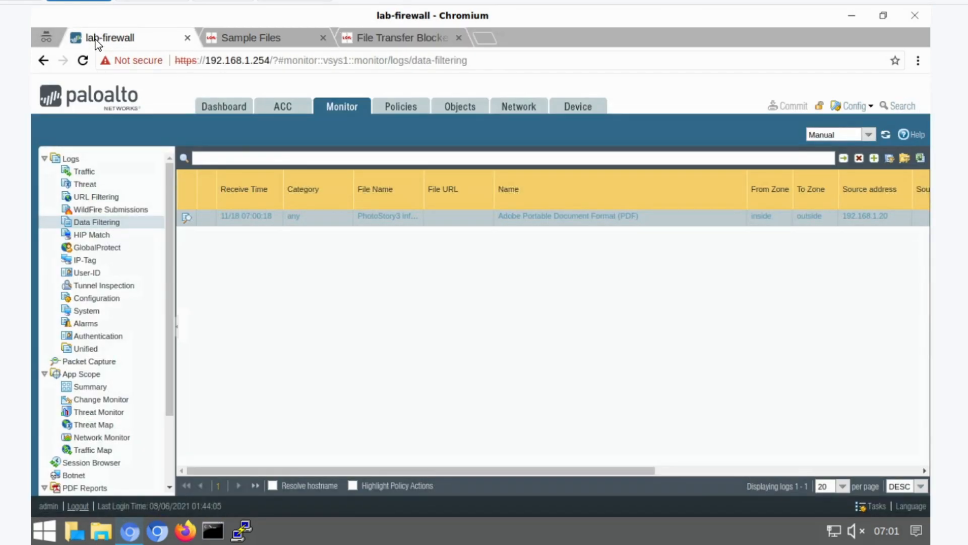
click(104, 227)
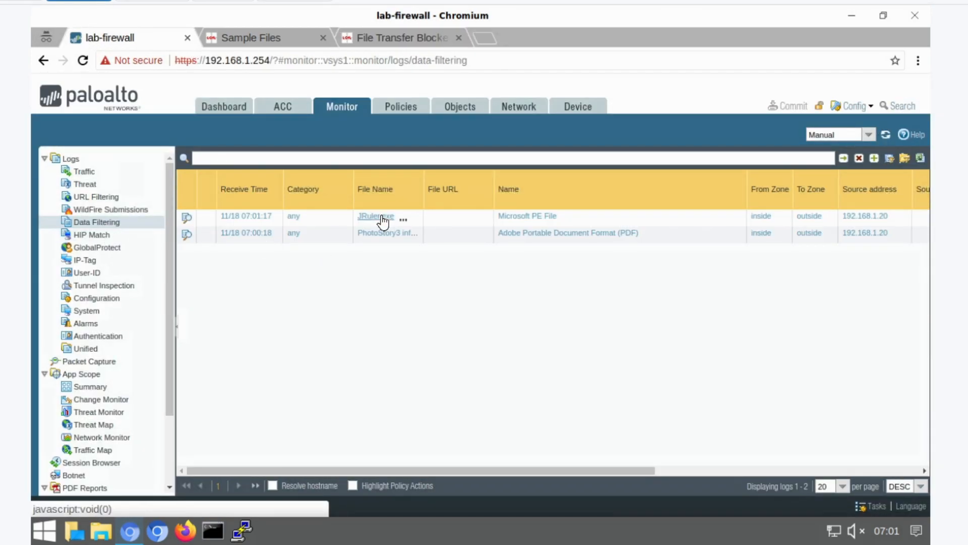
click(381, 37)
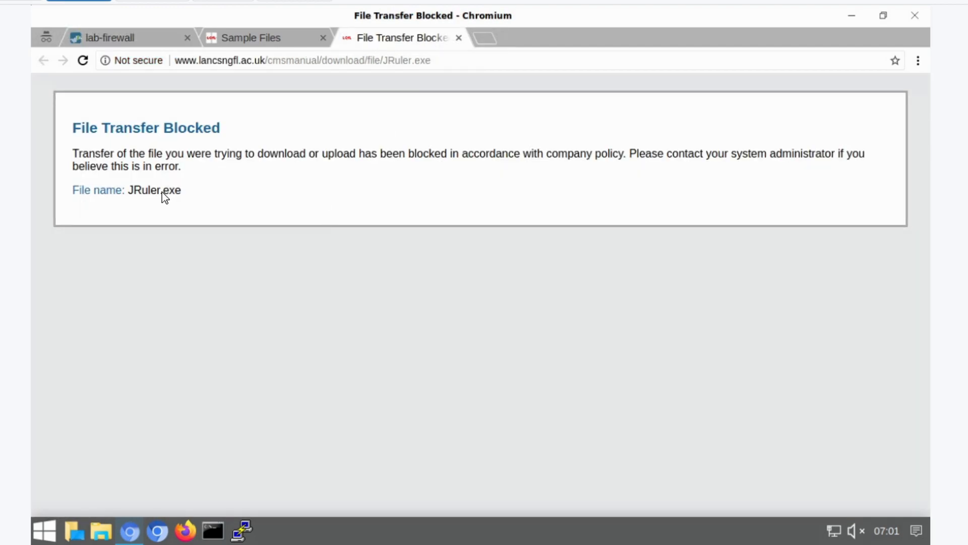
click(133, 37)
drag(650, 470, 945, 458)
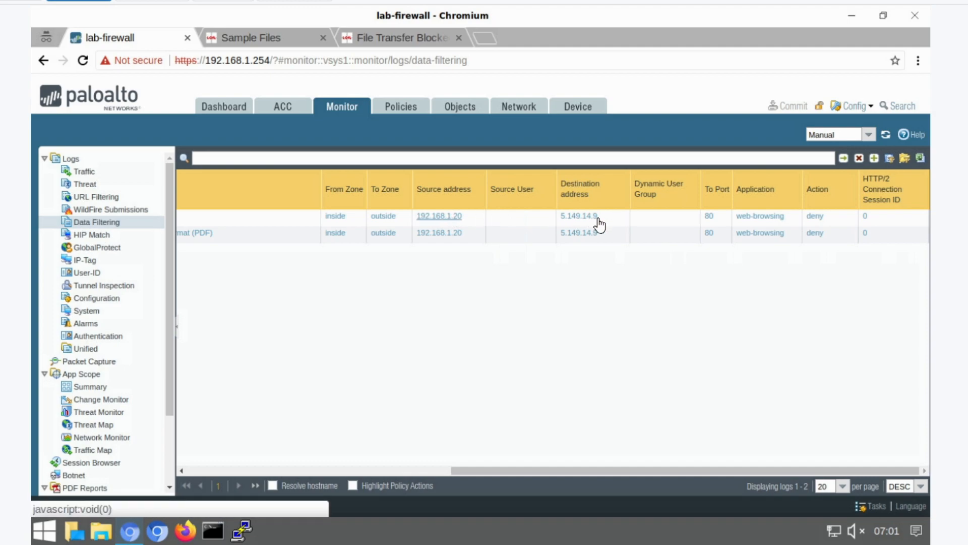
drag(664, 467, 399, 469)
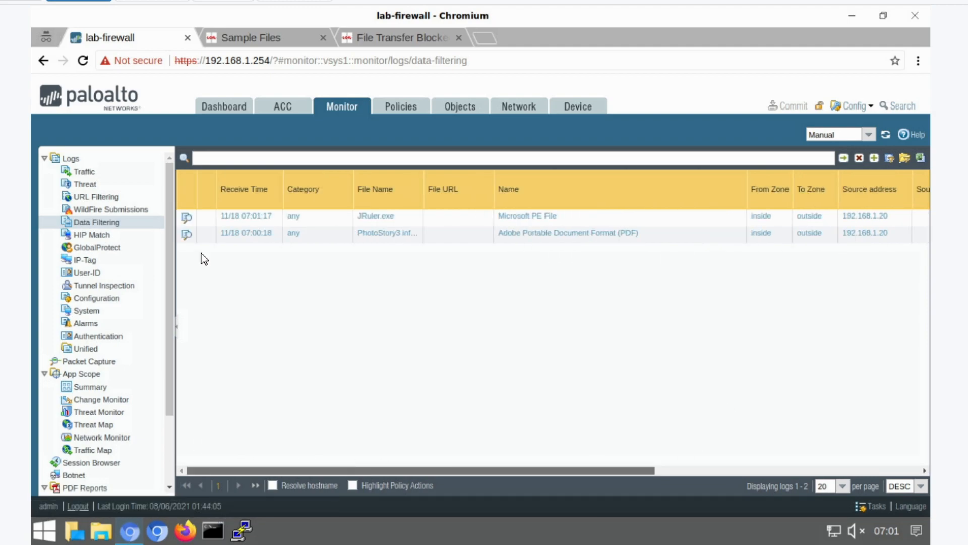
click(189, 218)
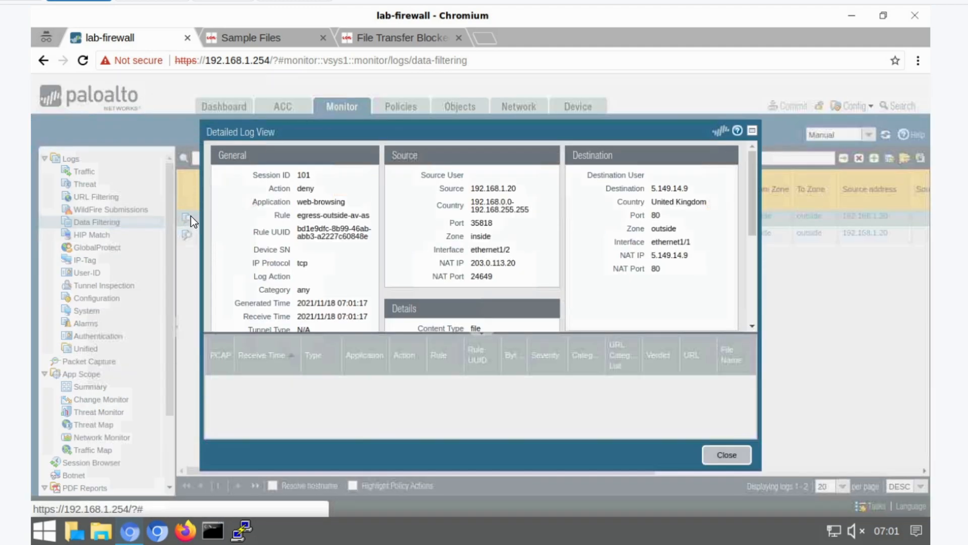
drag(753, 213, 746, 122)
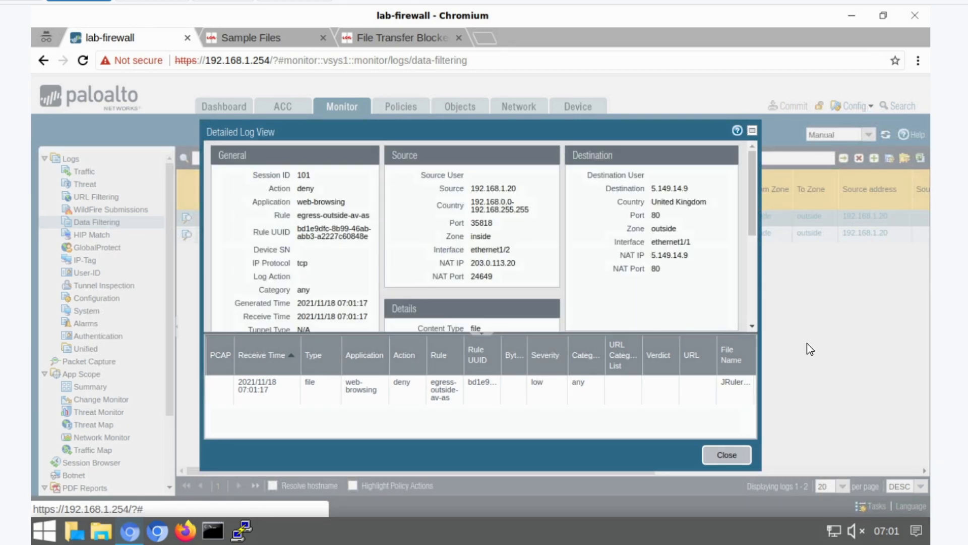
click(726, 455)
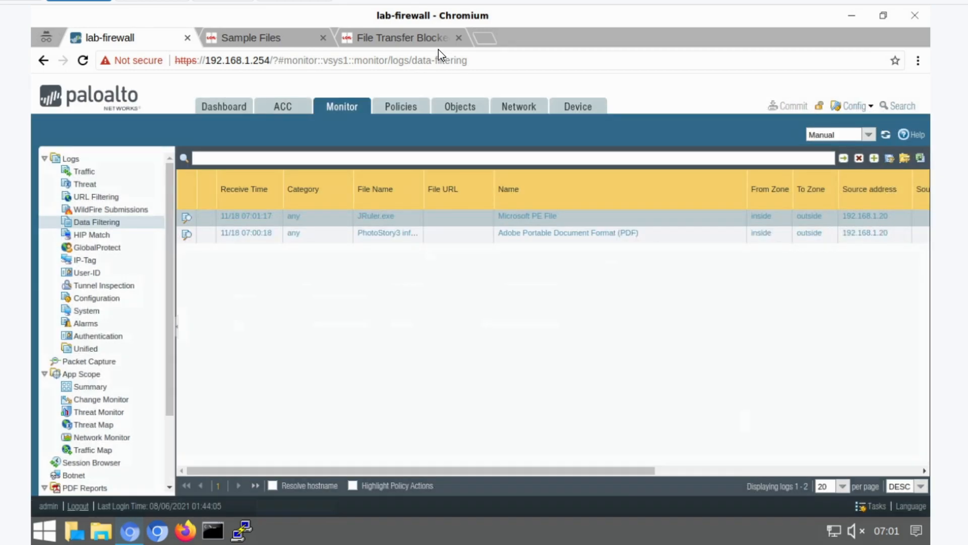
- Try downloading the sample doc file, then cancel saving it
click(283, 35)
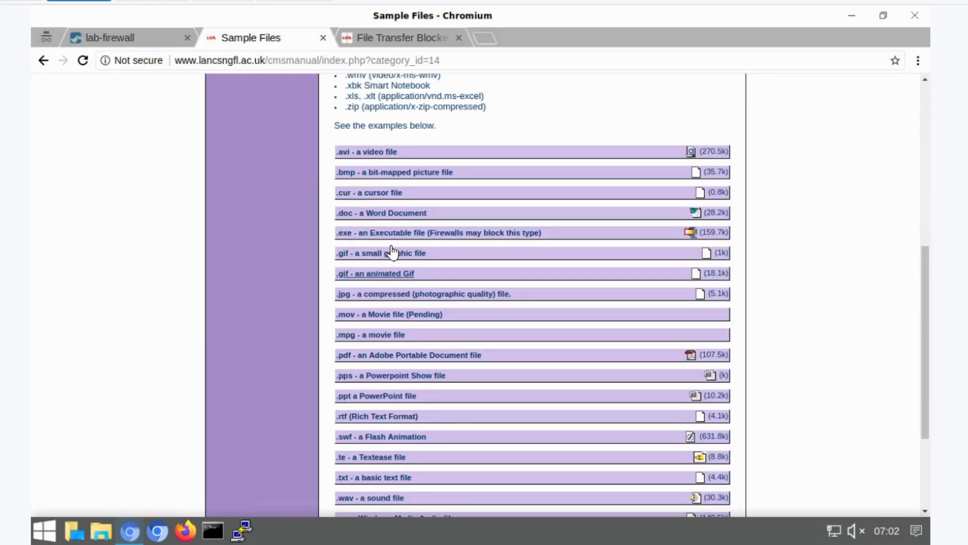
click(386, 213)
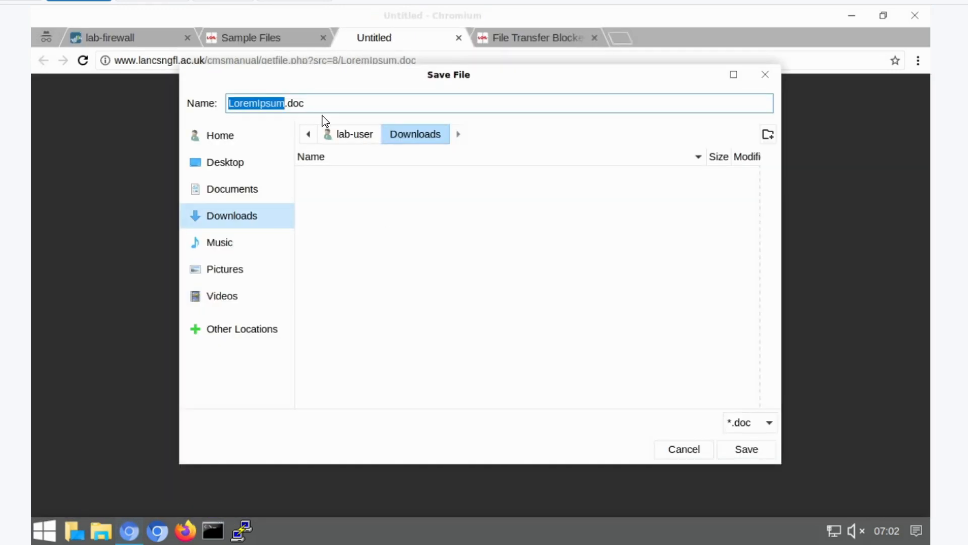
click(676, 455)
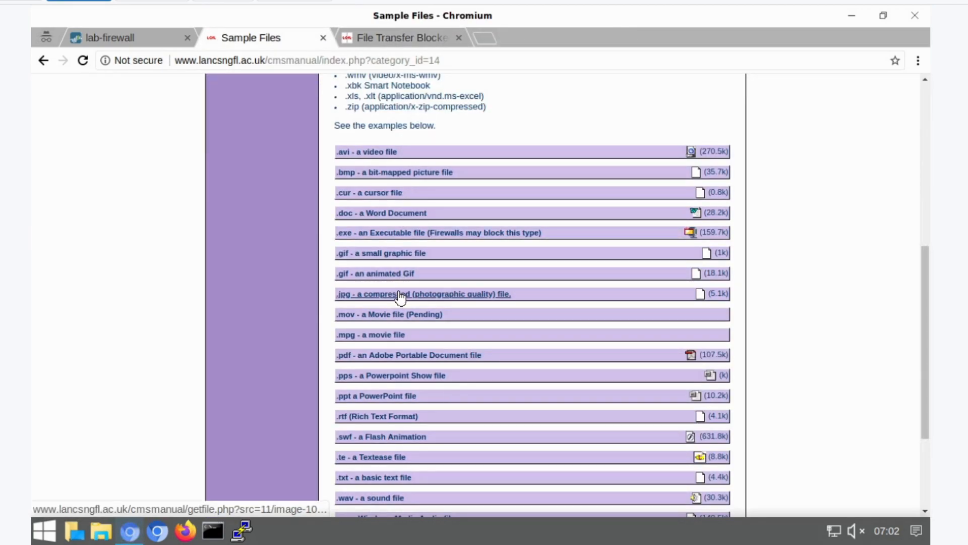
- Download the sample jpg and animated gif files, closing the extra tab after each attempt
click(369, 296)
click(459, 38)
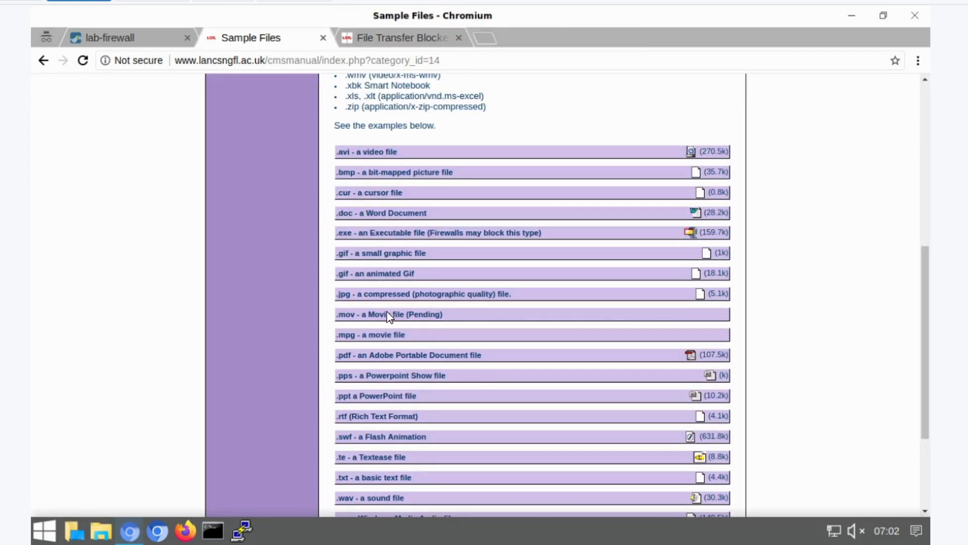
click(367, 274)
click(459, 37)
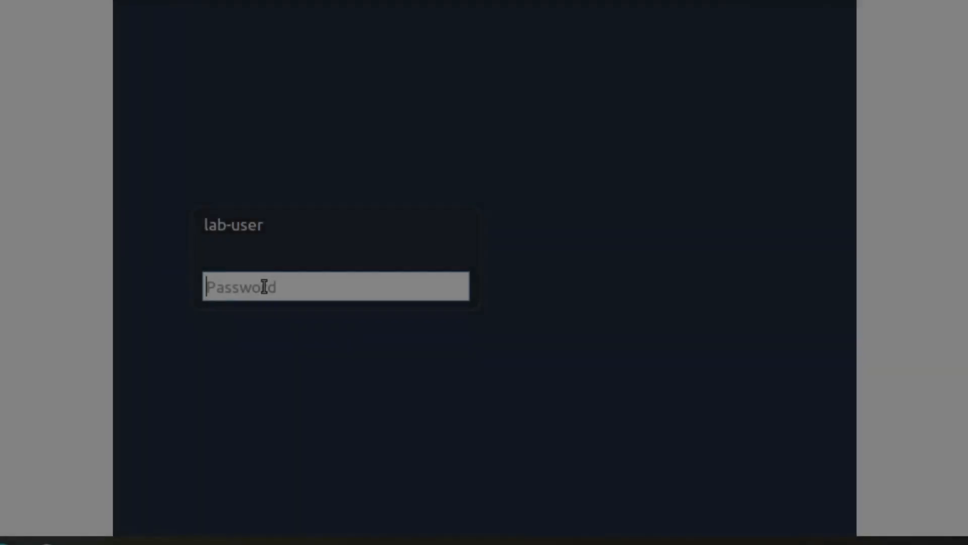
- Sign in to the client desktop with the lab-user account password
text(*)
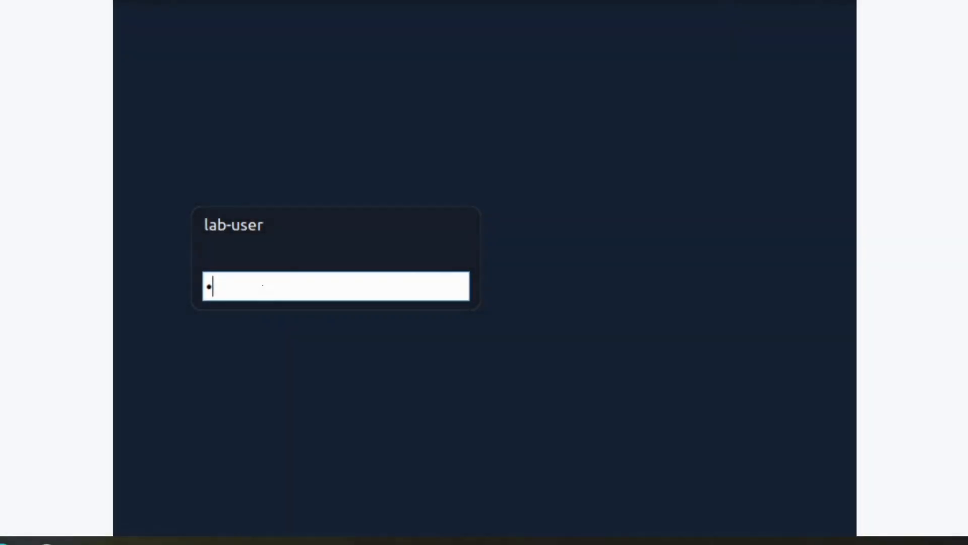
key(Return)
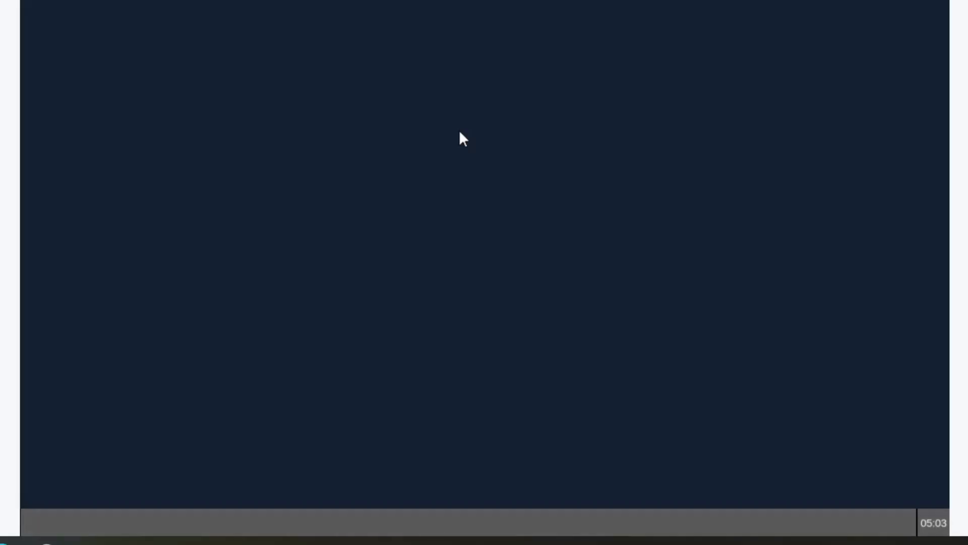
double_click(151, 18)
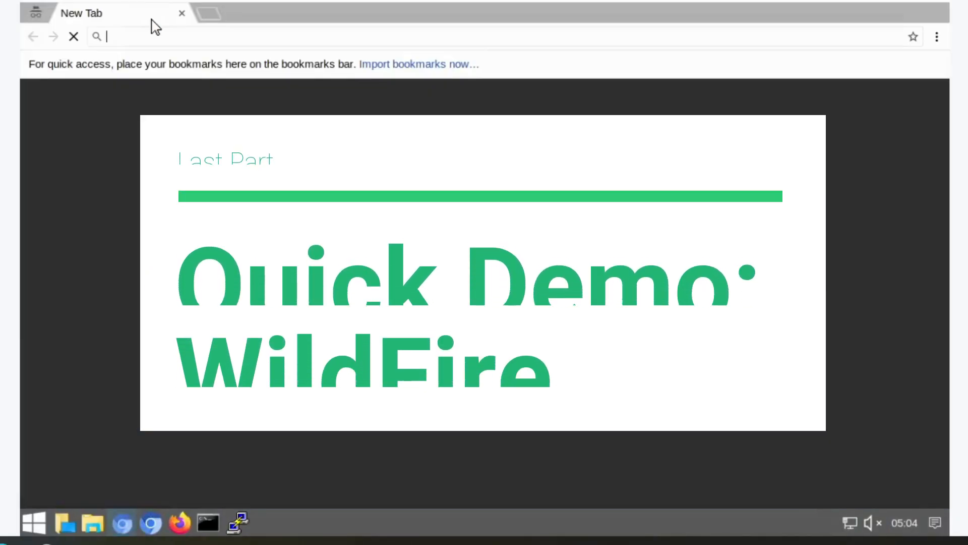
text(https://192.168.1.25)
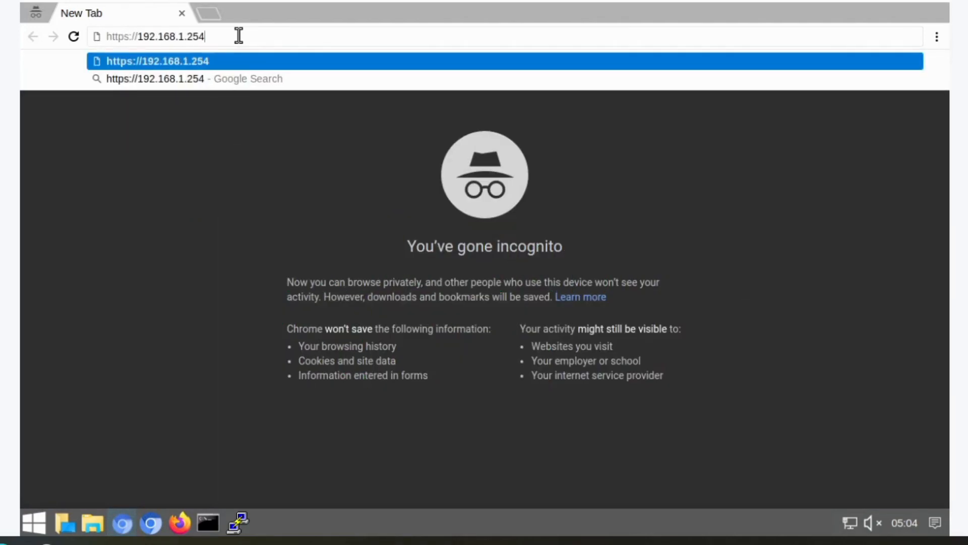
text(4)
key(Return)
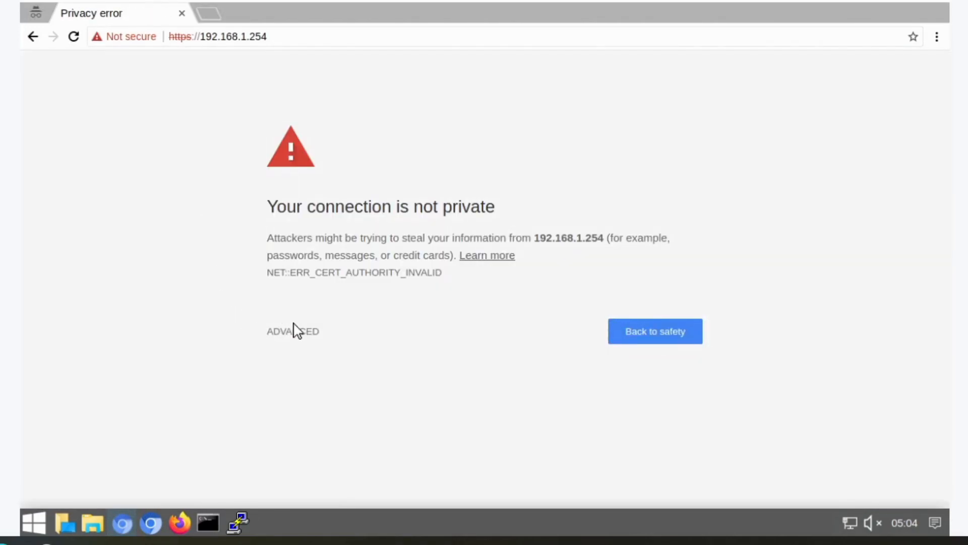
click(296, 333)
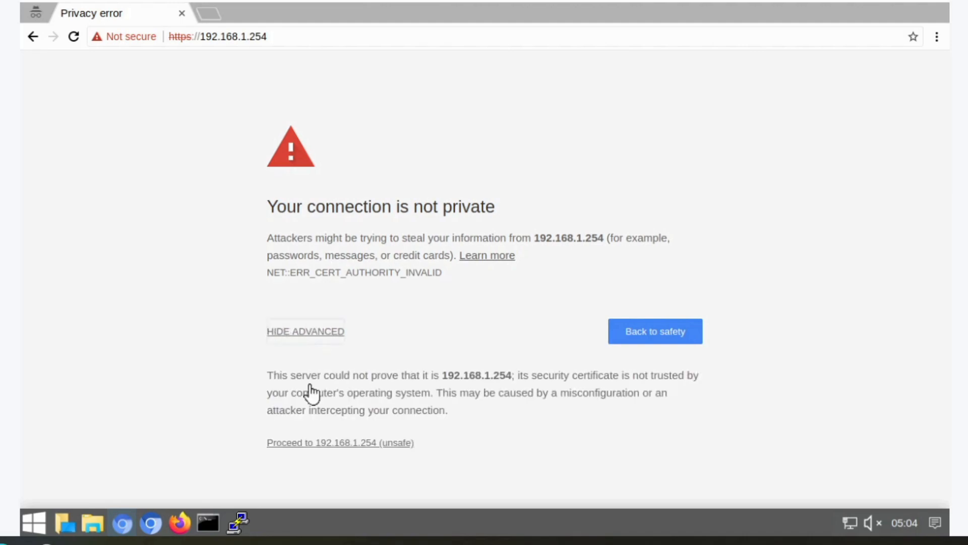
click(352, 444)
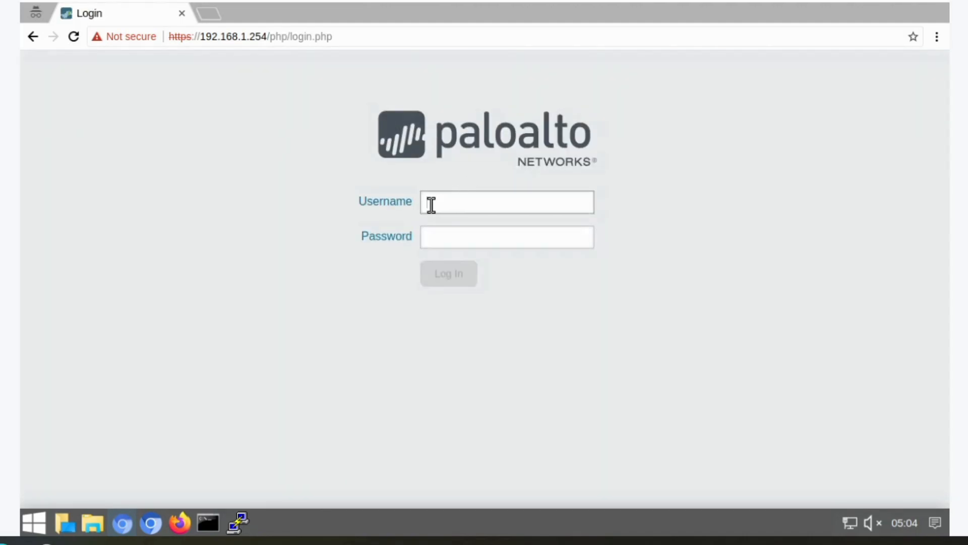
- Log into the firewall web interface as admin with the account password, retrying after the first attempt
text(admin)
key(Tab)
text(a)
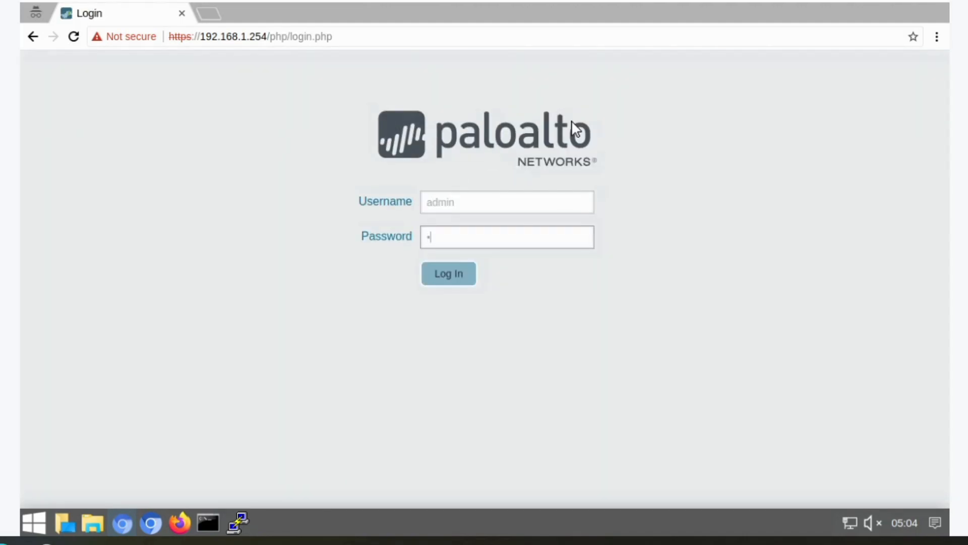
key(Return)
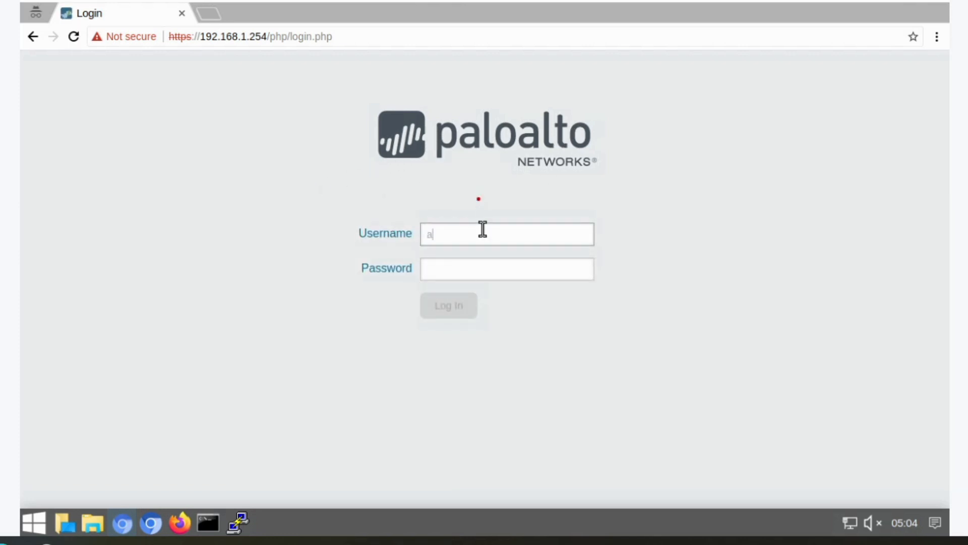
key(Tab)
text(a)
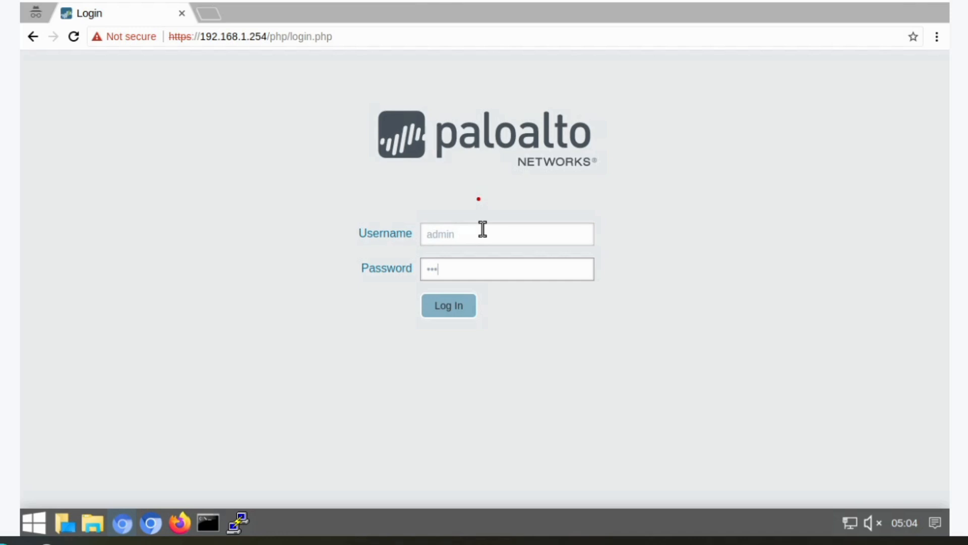
key(Return)
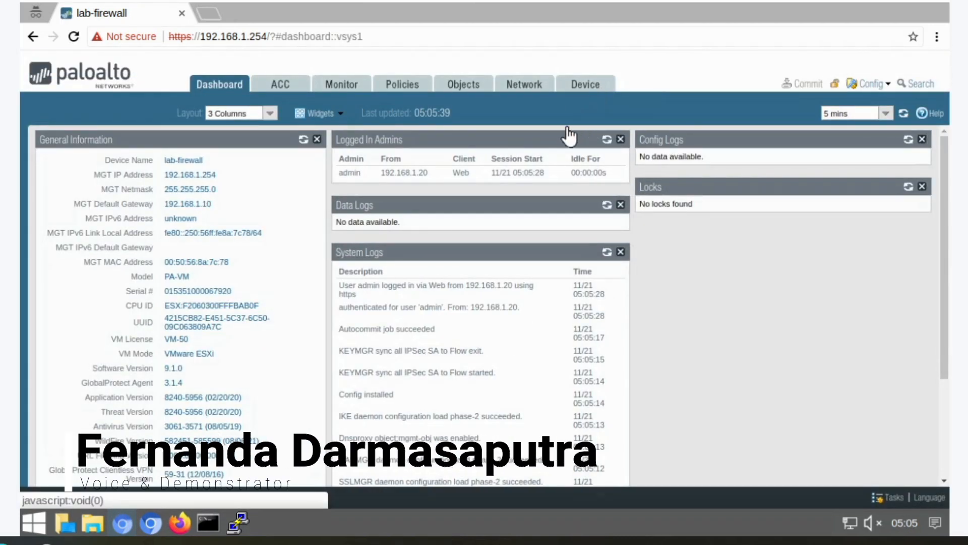
- Load the named configuration snapshot edu-210-lab-08.xml on the firewall
click(563, 86)
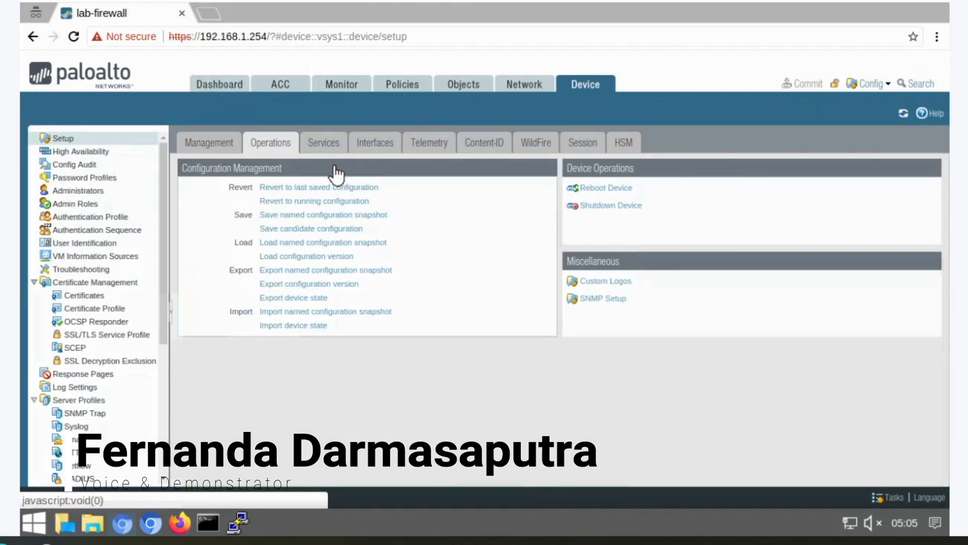
click(329, 242)
click(732, 246)
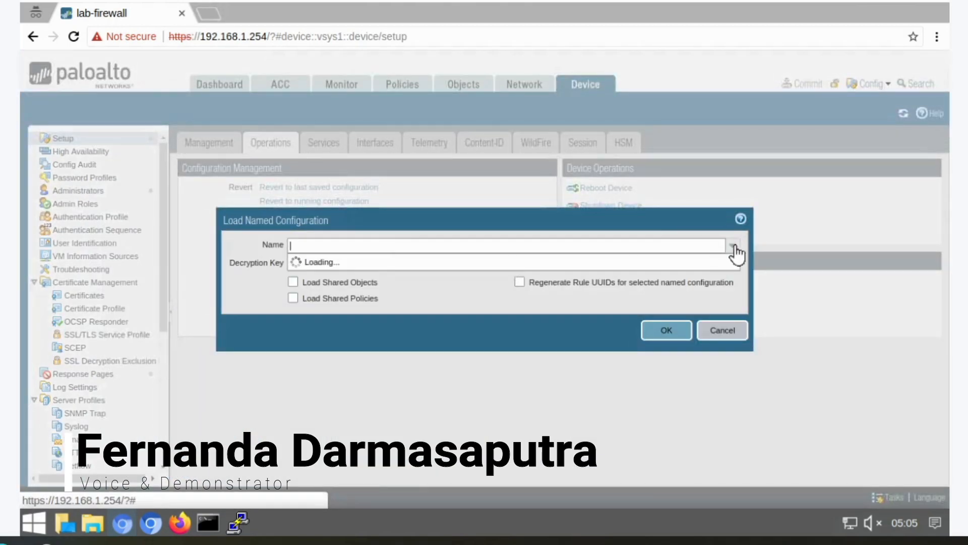
click(354, 430)
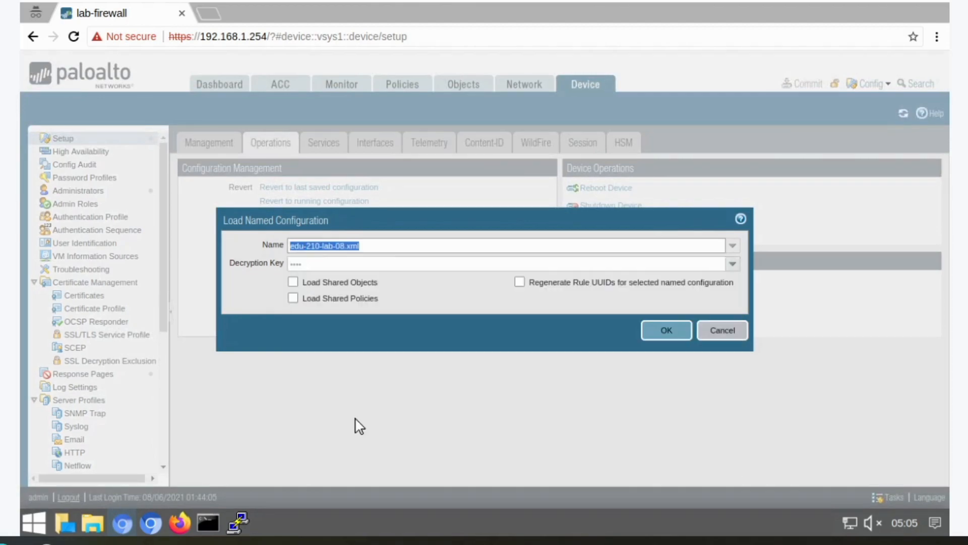
click(655, 333)
click(479, 332)
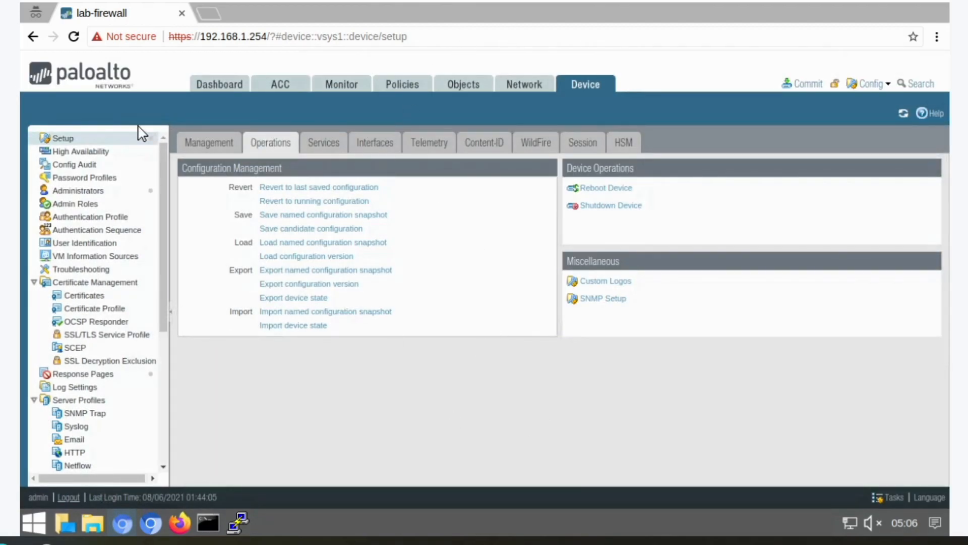
- Commit the loaded configuration to the firewall and close the commit status
click(100, 295)
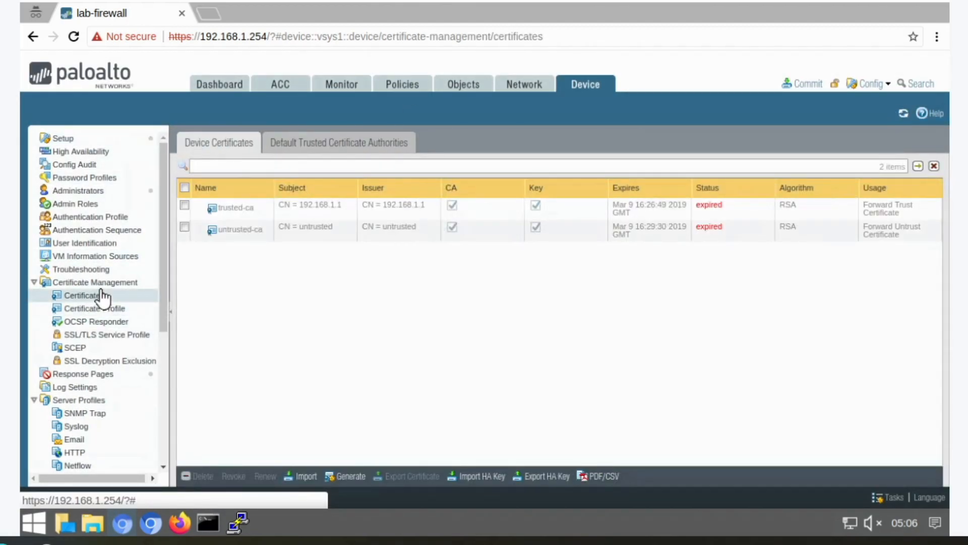
click(805, 84)
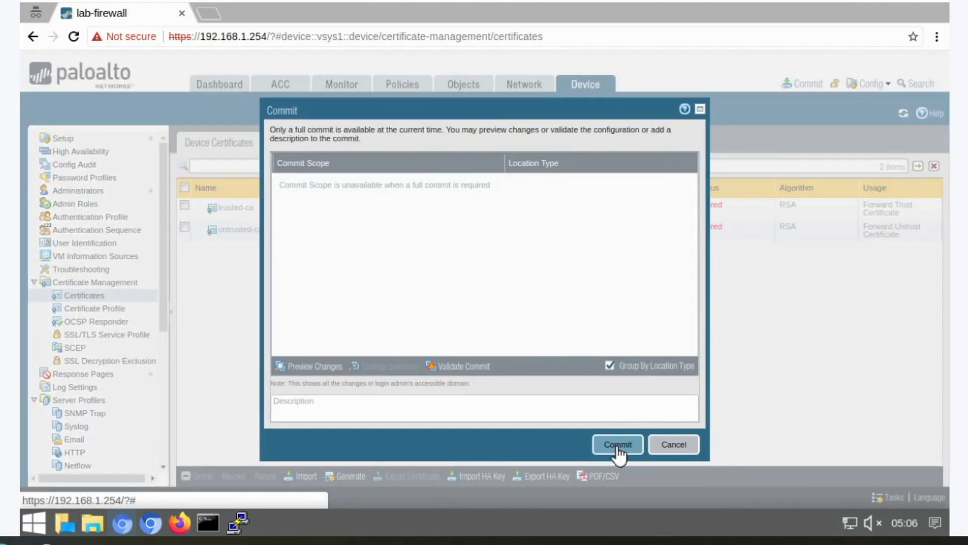
click(618, 446)
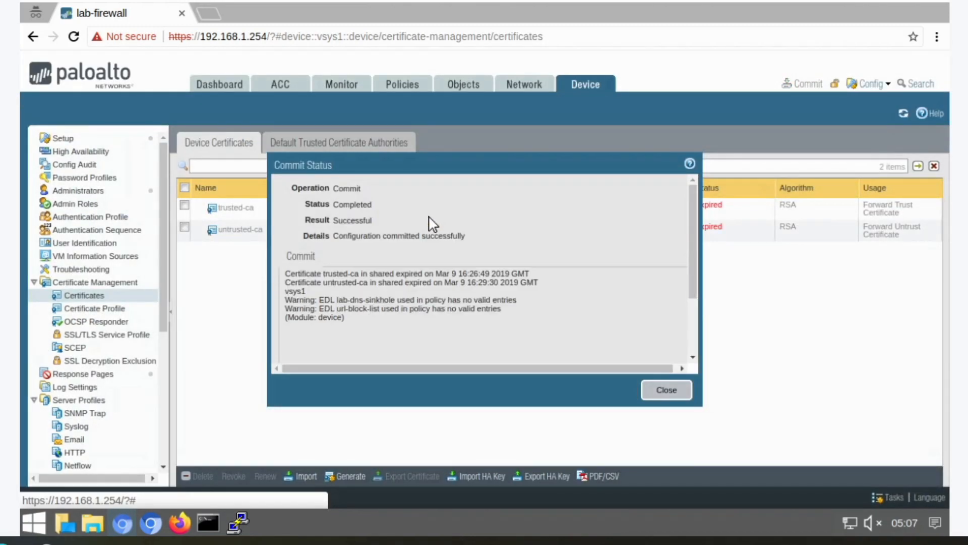
click(667, 391)
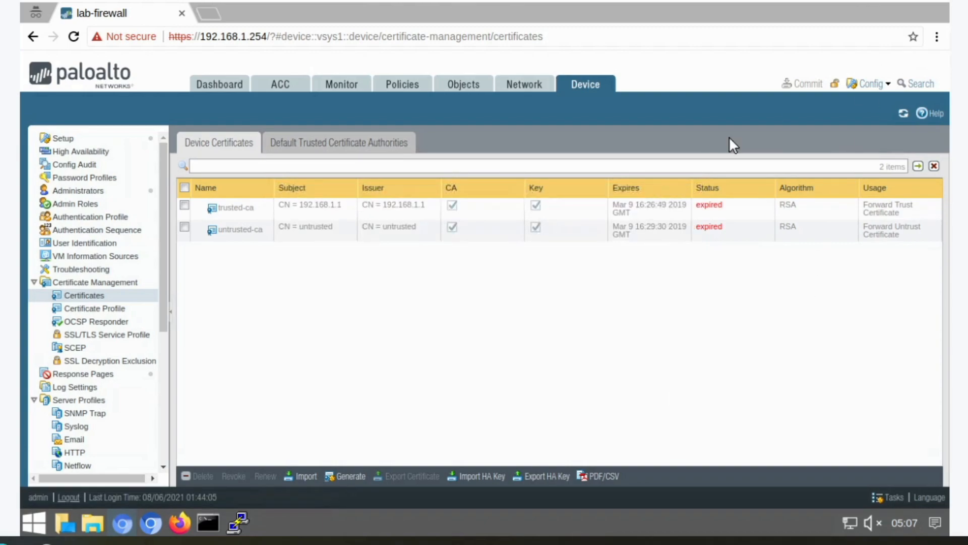
- Renew the expired trusted-ca device certificate
click(594, 85)
click(86, 296)
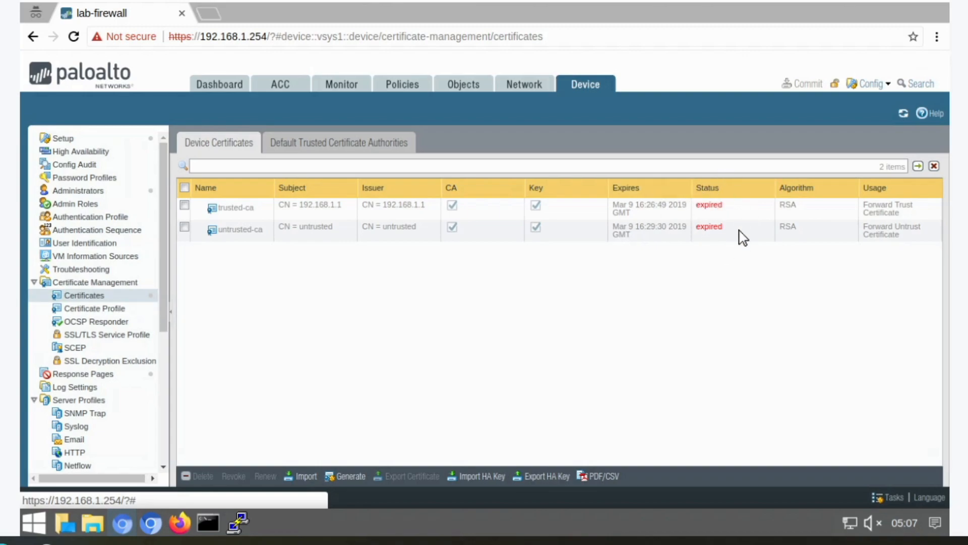
click(183, 205)
click(265, 476)
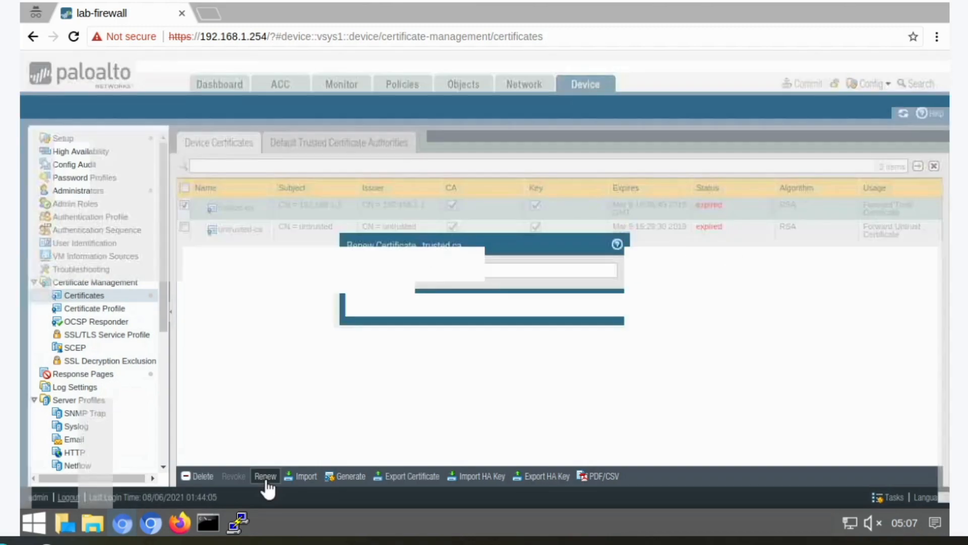
click(536, 304)
click(485, 325)
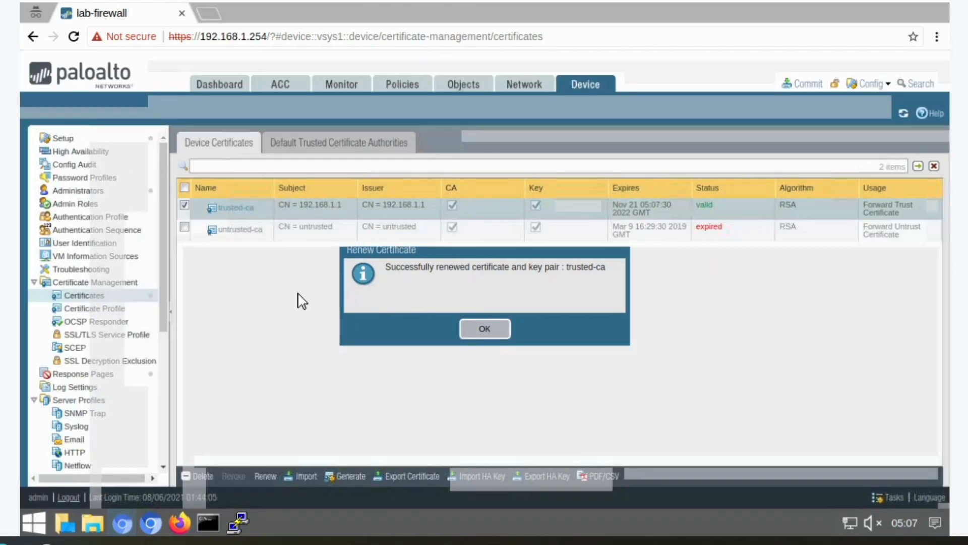
- Renew the expired untrusted-ca device certificate with a 365-day expiration interval
click(184, 227)
click(265, 476)
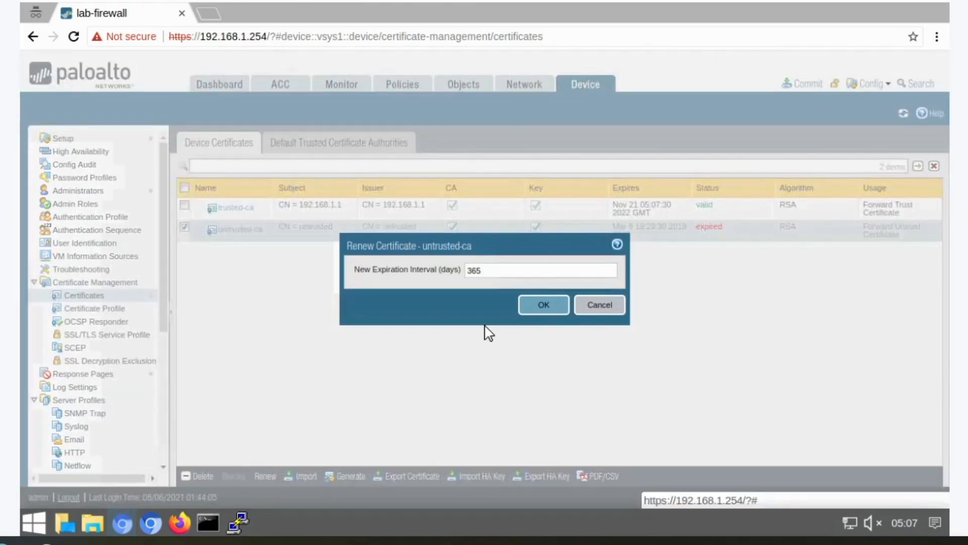
click(536, 305)
click(509, 328)
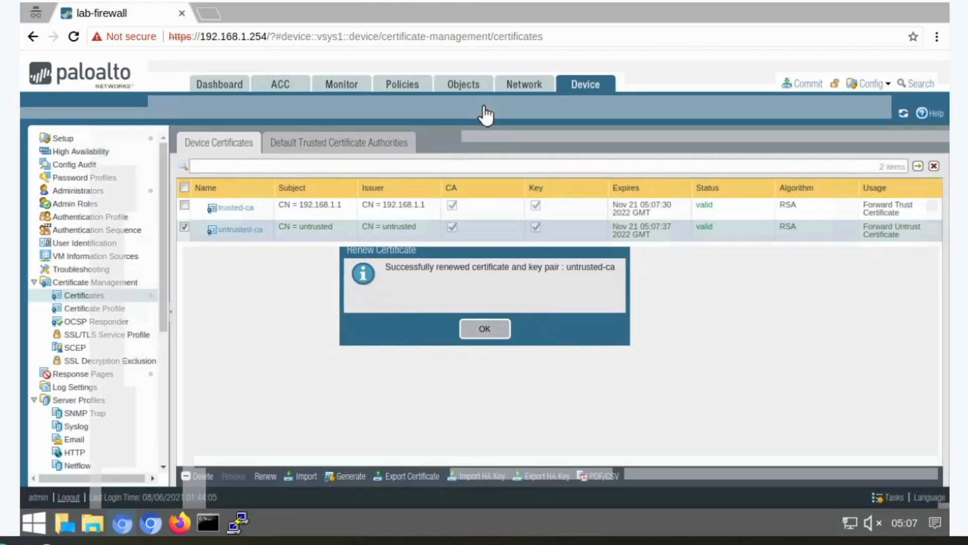
- Create a WildFire Analysis profile named pe-analyzer with the description 'analyzer for portable executables'
click(463, 85)
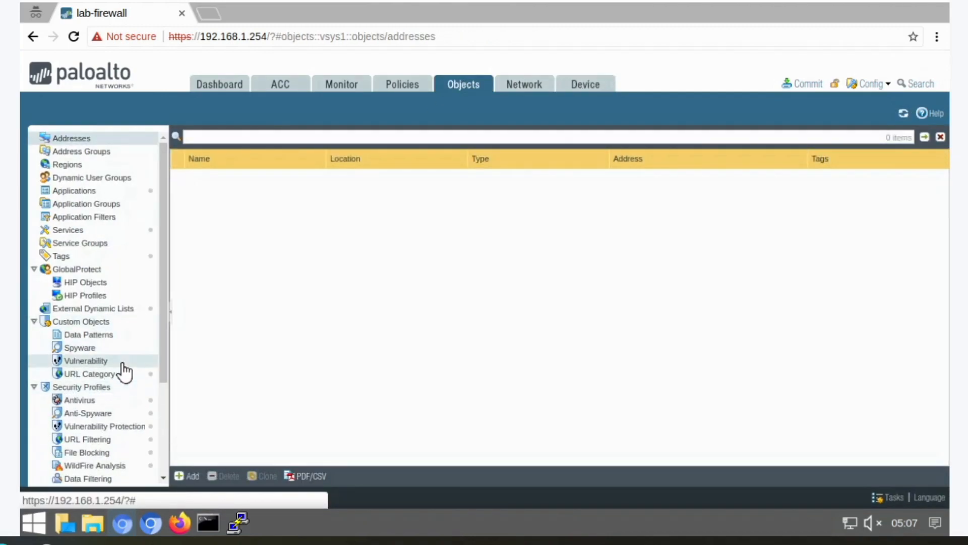
scroll(121, 378, down, 1)
click(103, 428)
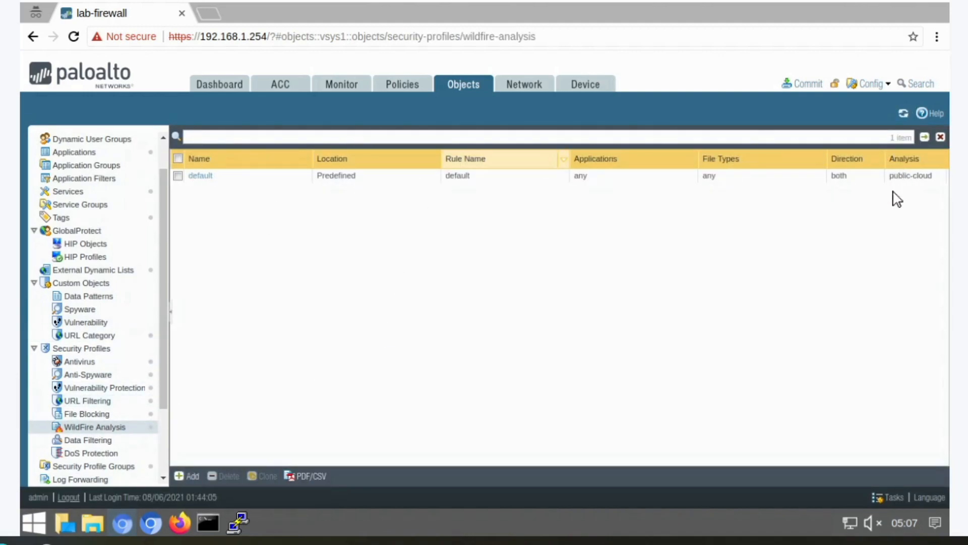
click(191, 477)
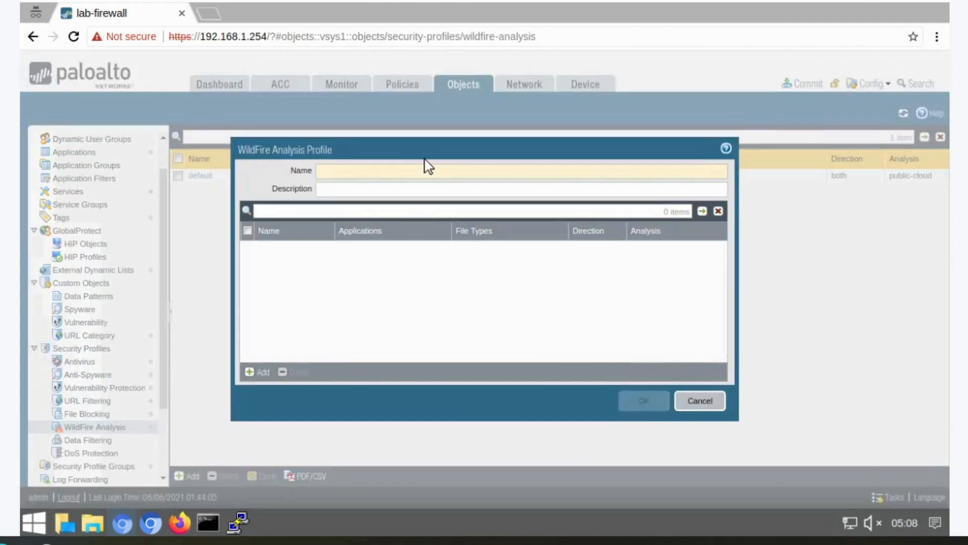
text(A)
key(BackSpace)
text(pe-analyzer)
key(Tab)
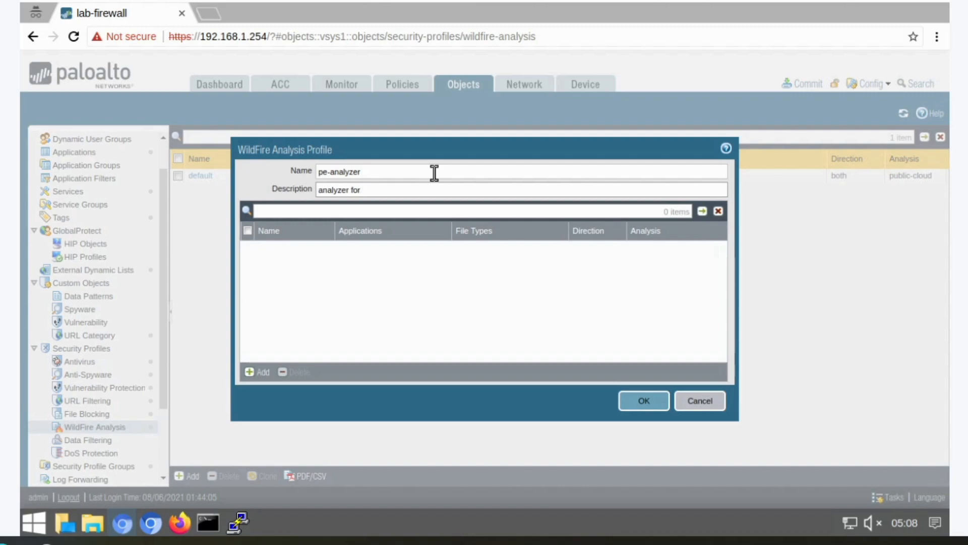
- Add a rule named pe limited to the pe file type to the profile and save it
click(257, 371)
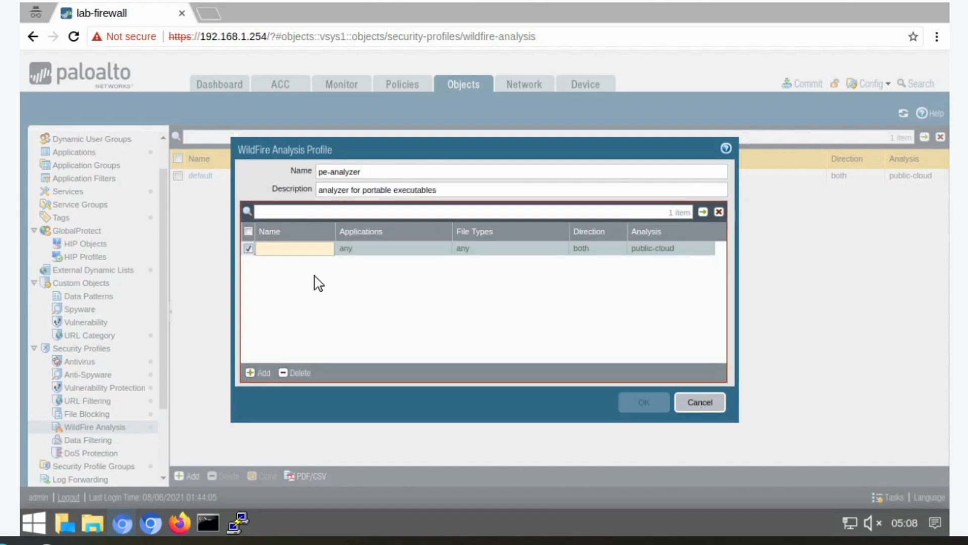
text(pe)
key(Tab)
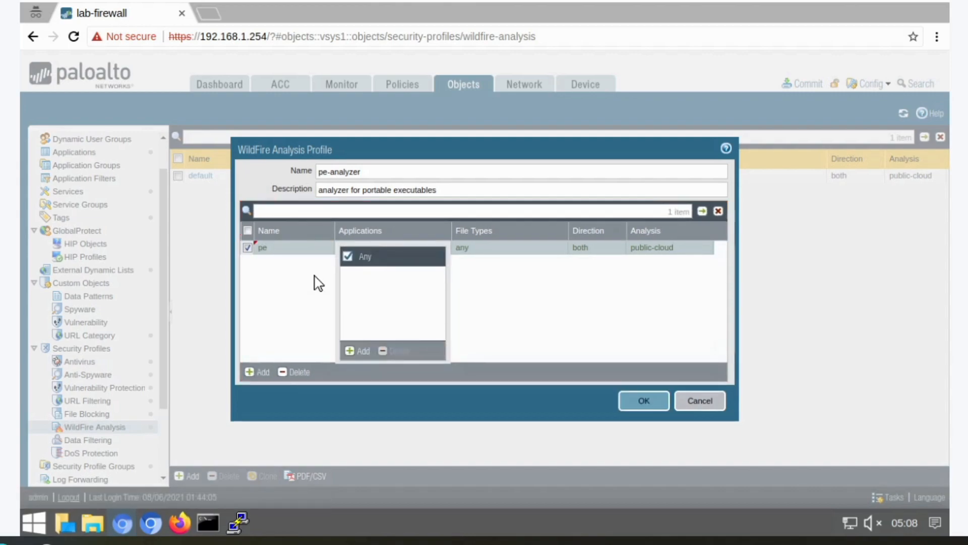
click(485, 248)
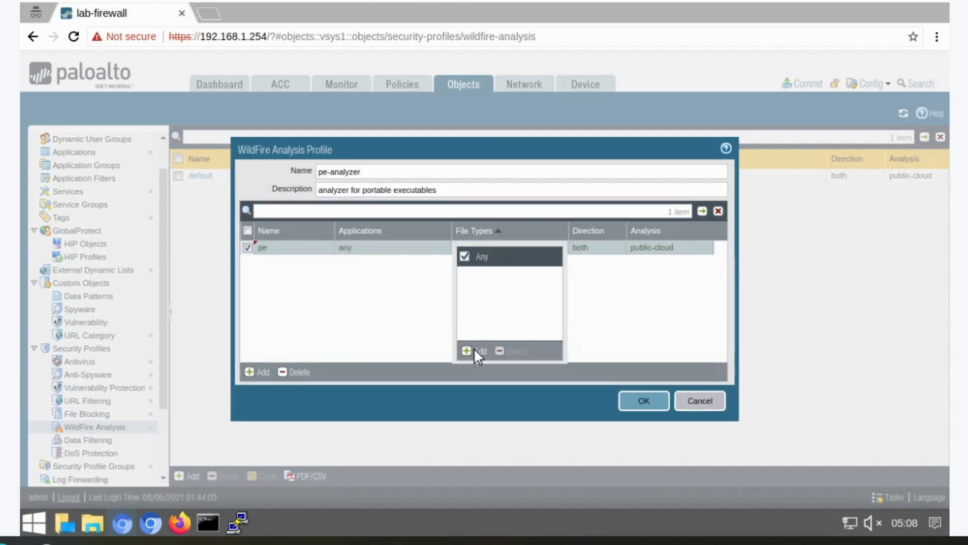
click(476, 352)
click(484, 411)
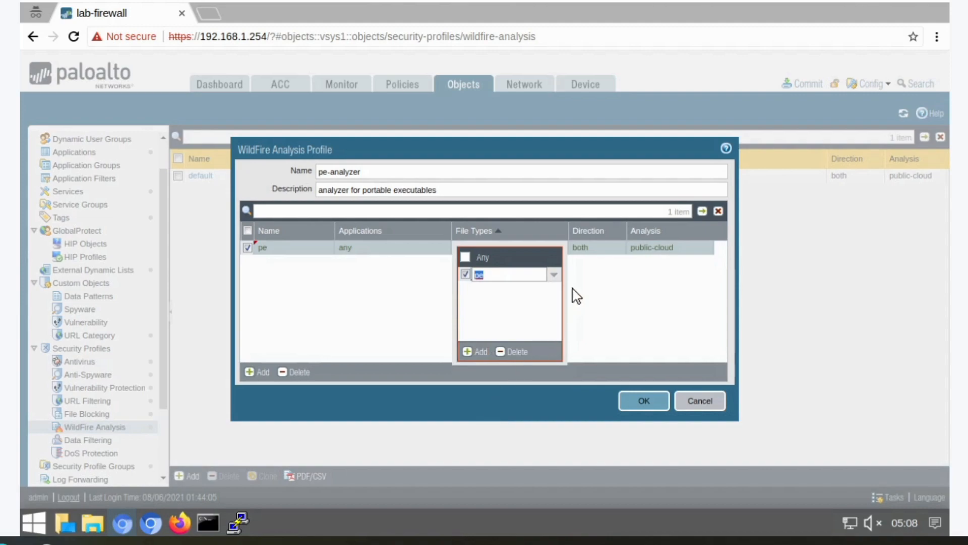
click(593, 249)
click(669, 250)
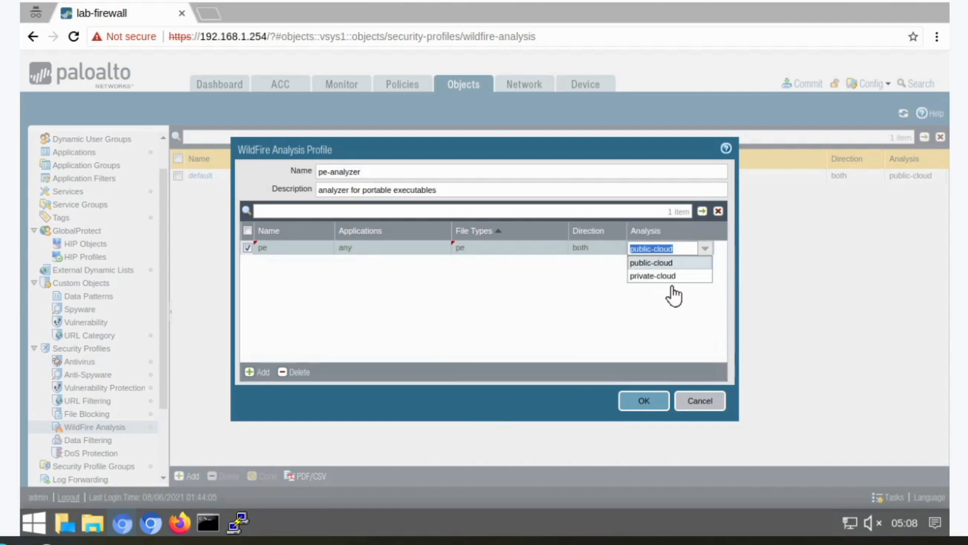
click(650, 396)
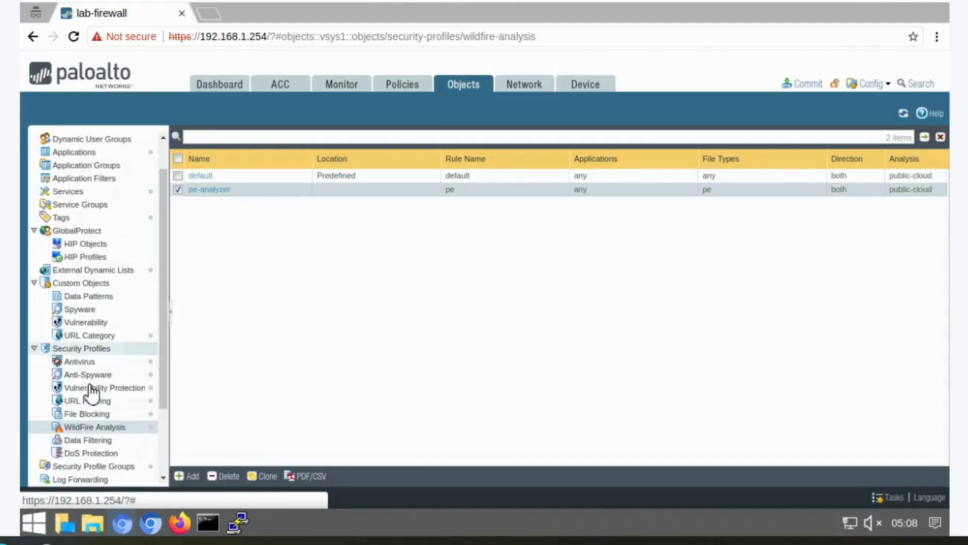
- Assign the pe-analyzer WildFire Analysis profile to the lab-spg security profile group
click(95, 467)
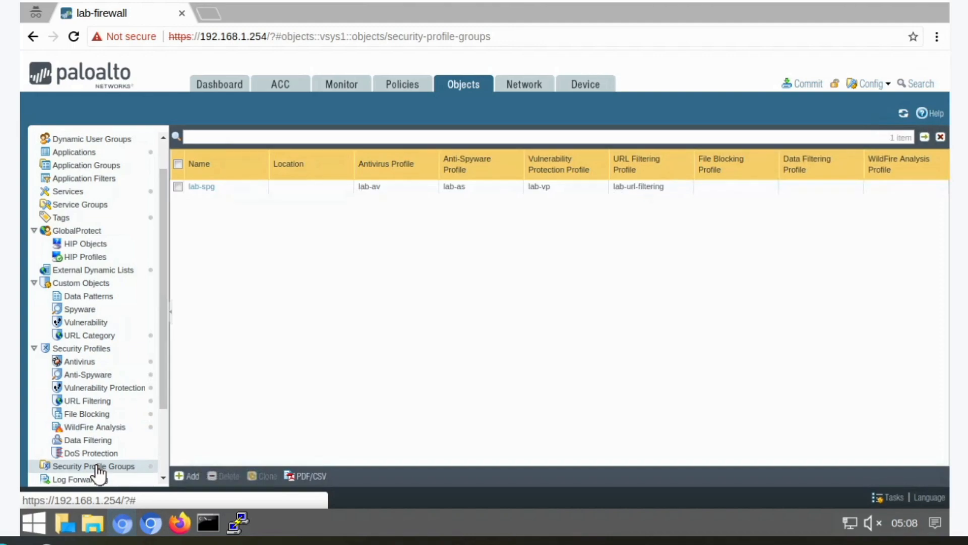
click(202, 187)
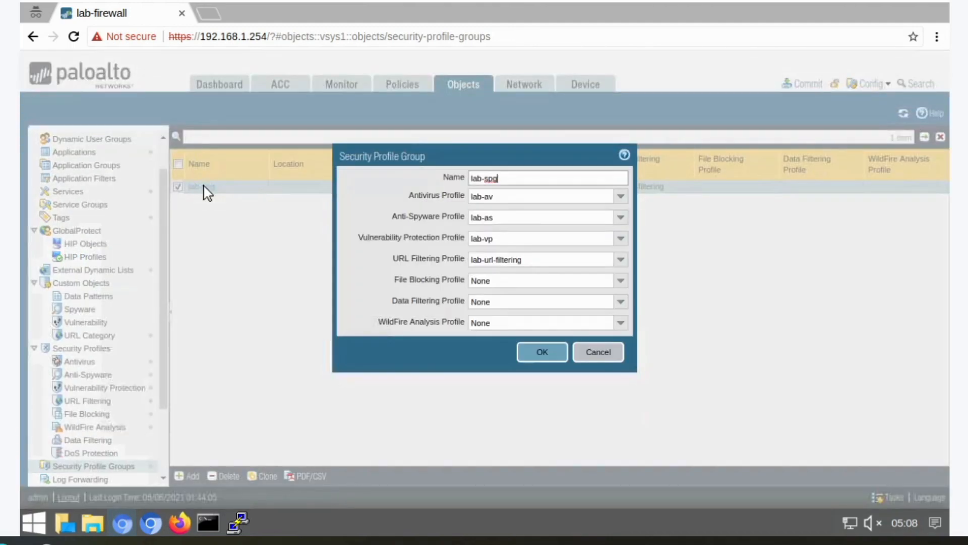
click(621, 322)
click(561, 363)
click(543, 353)
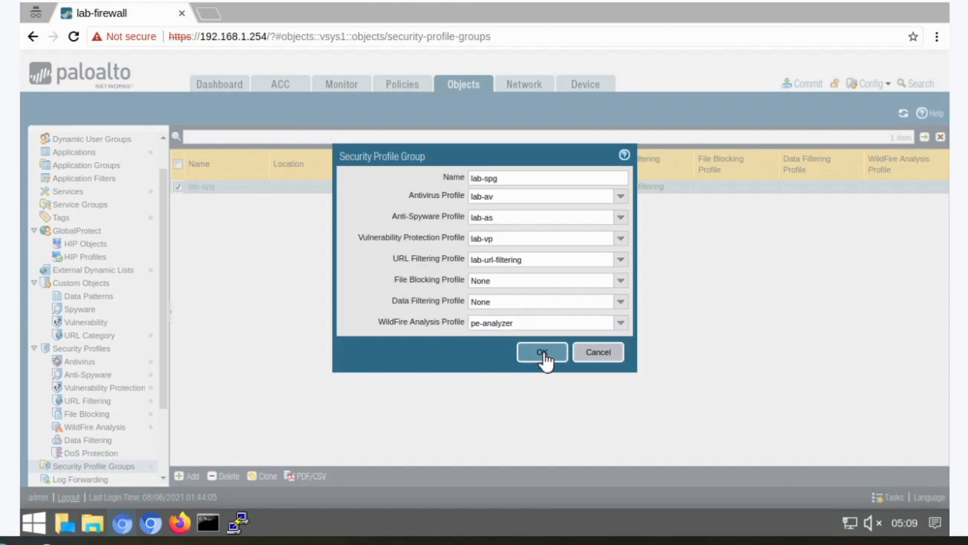
- Enable reporting of benign files and grayware files in the device's WildFire general settings
click(599, 86)
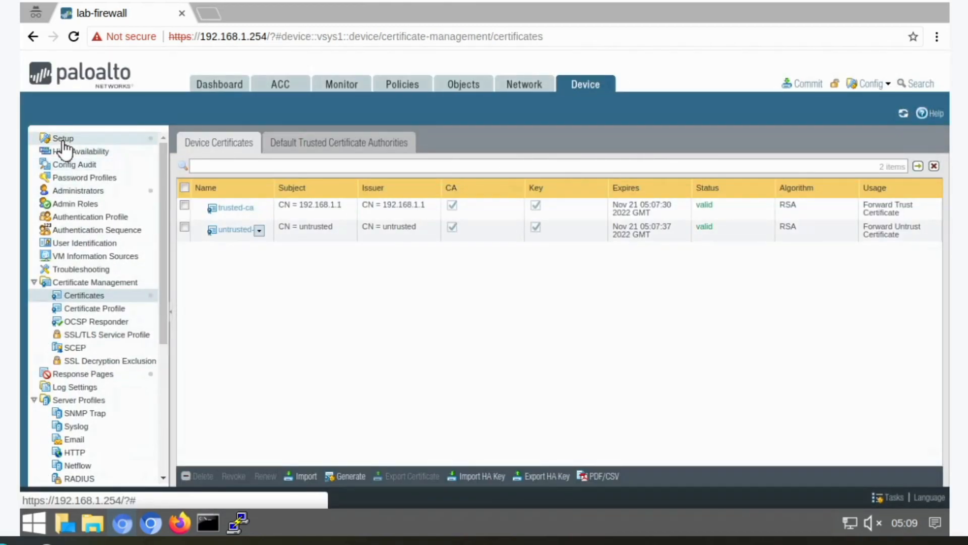
click(63, 141)
click(538, 146)
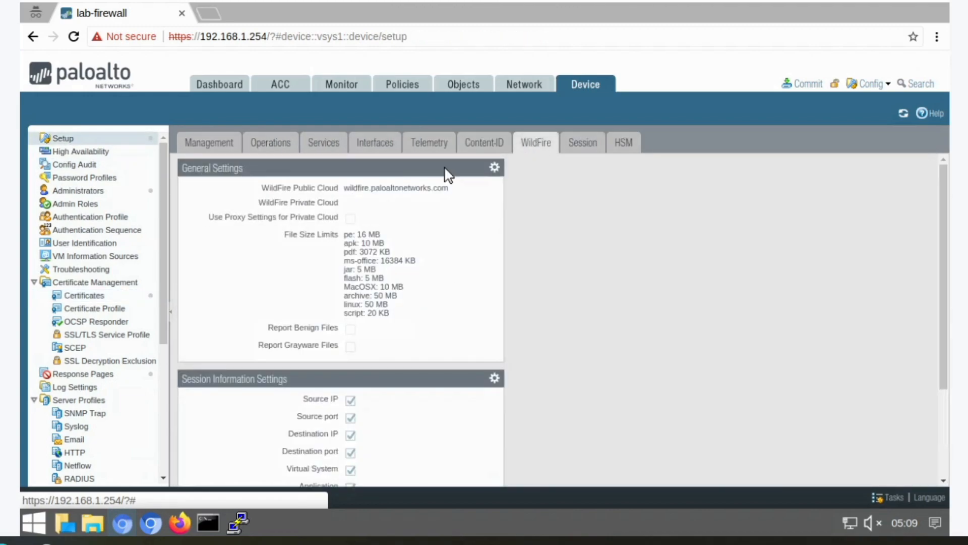
click(499, 168)
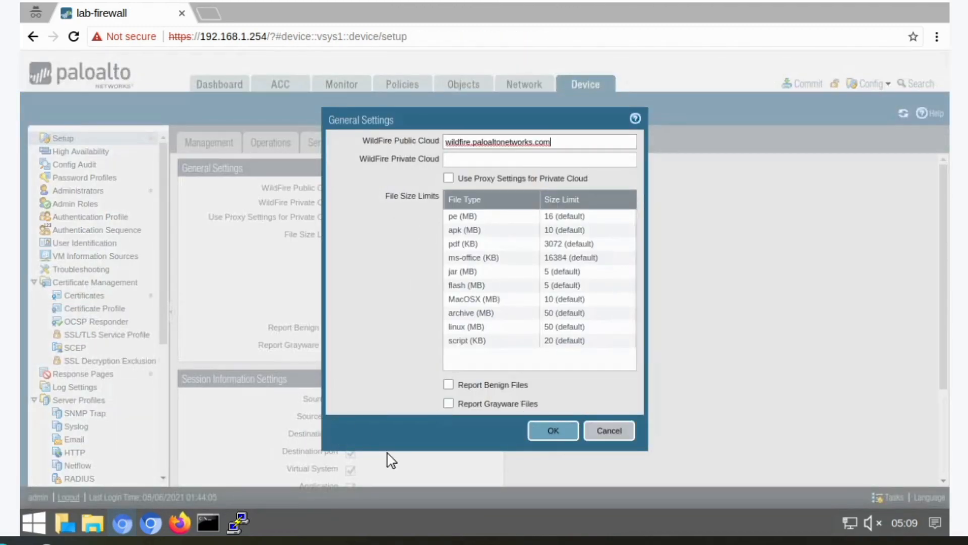
click(448, 385)
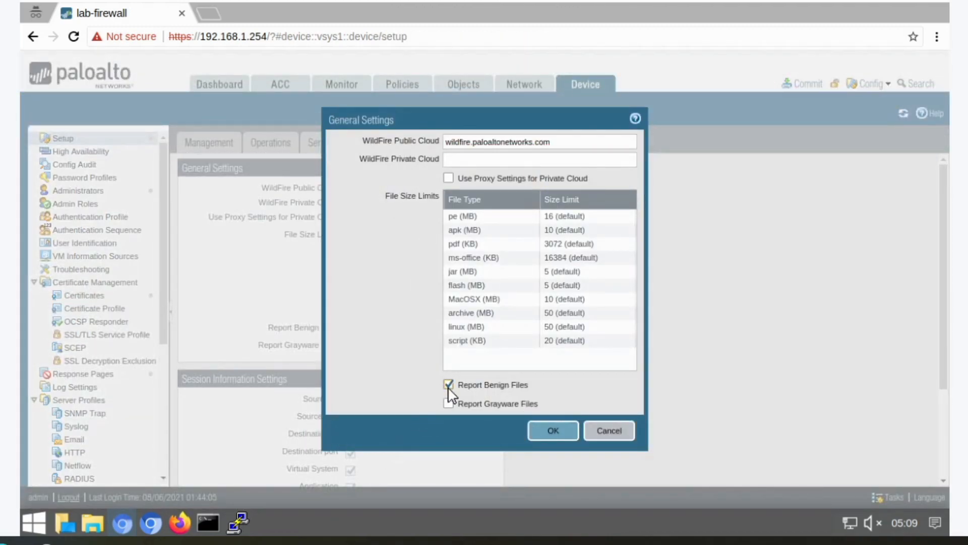
click(562, 433)
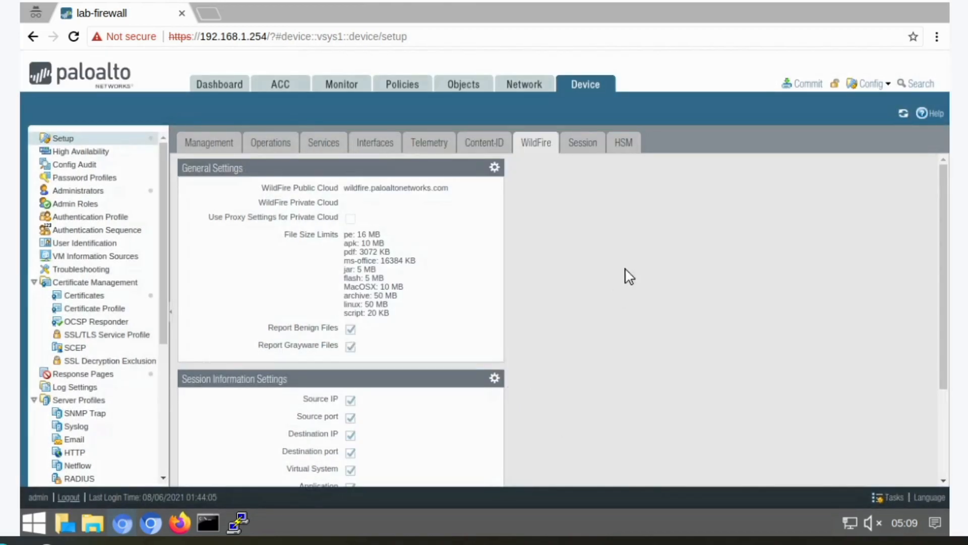
- Commit all configuration changes to the firewall
click(803, 87)
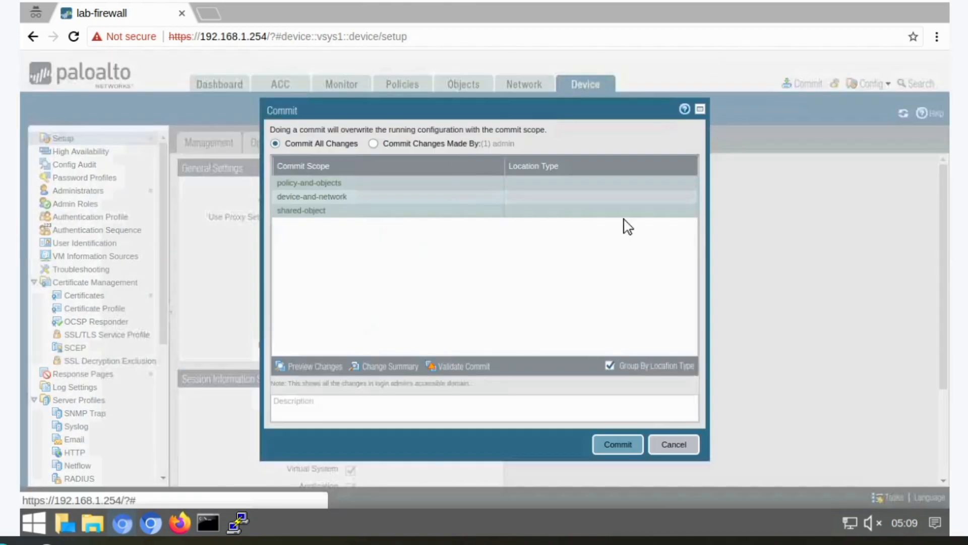
click(621, 446)
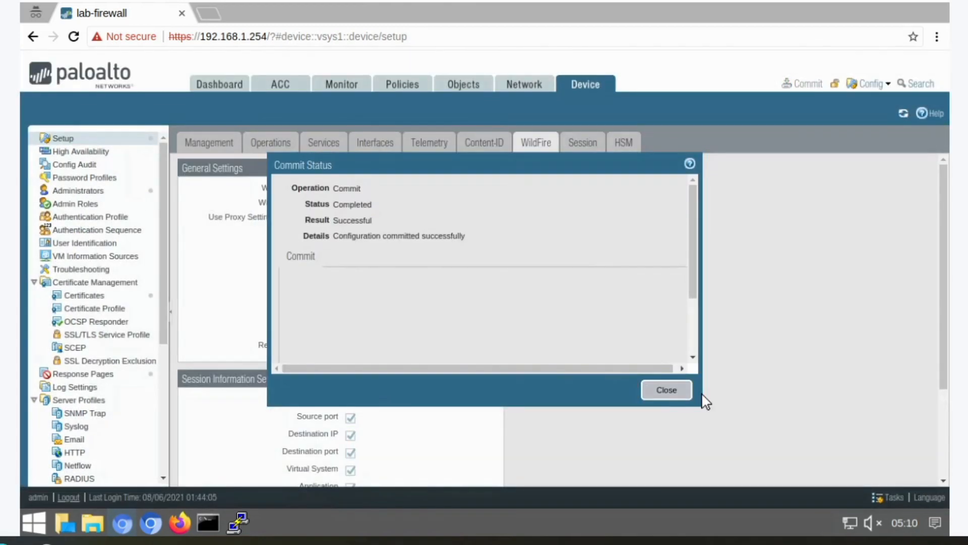
click(670, 396)
click(207, 14)
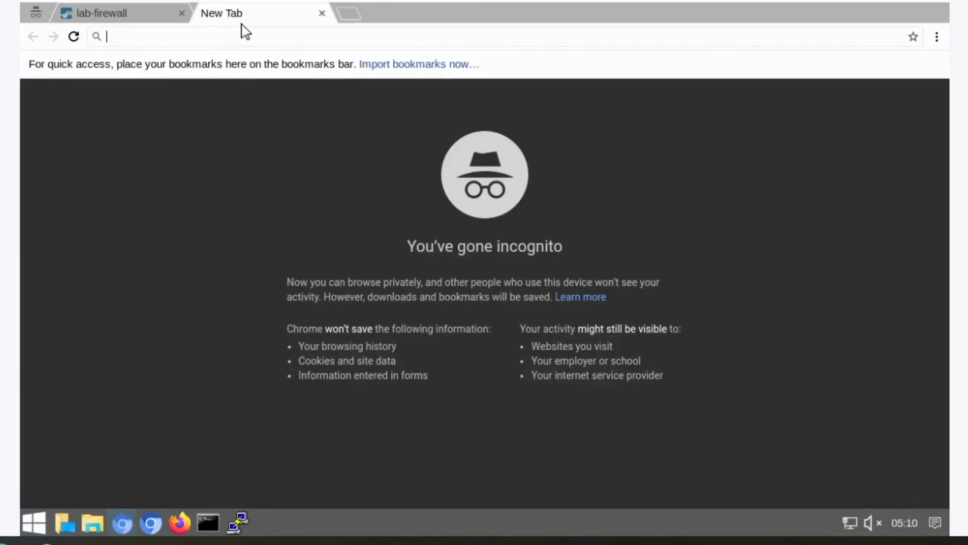
text(http:)
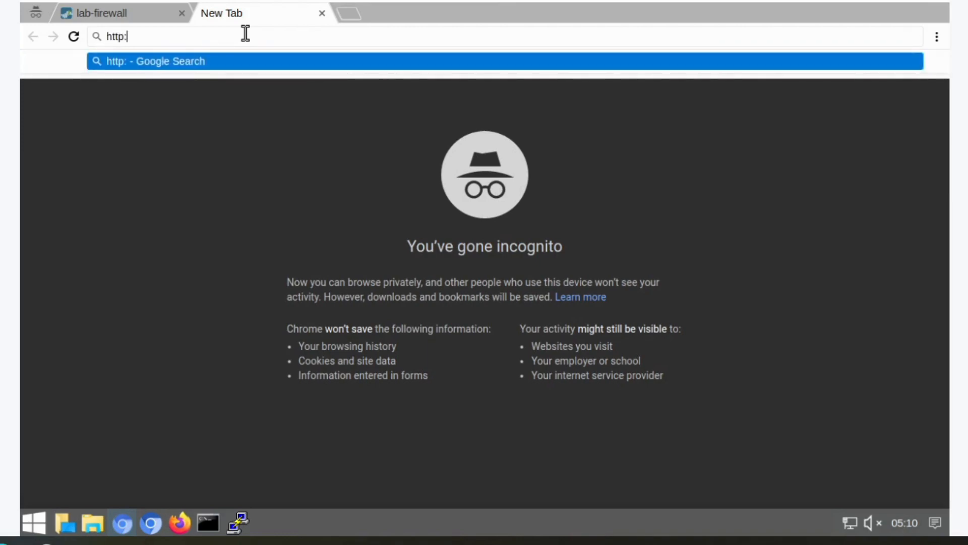
text(//wildfire.paloa)
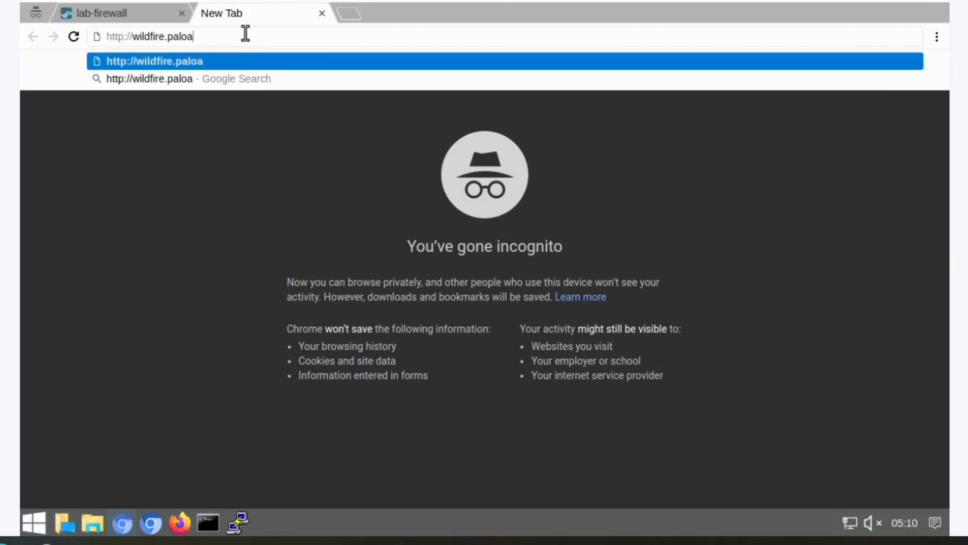
text(ltonetworks.com/p)
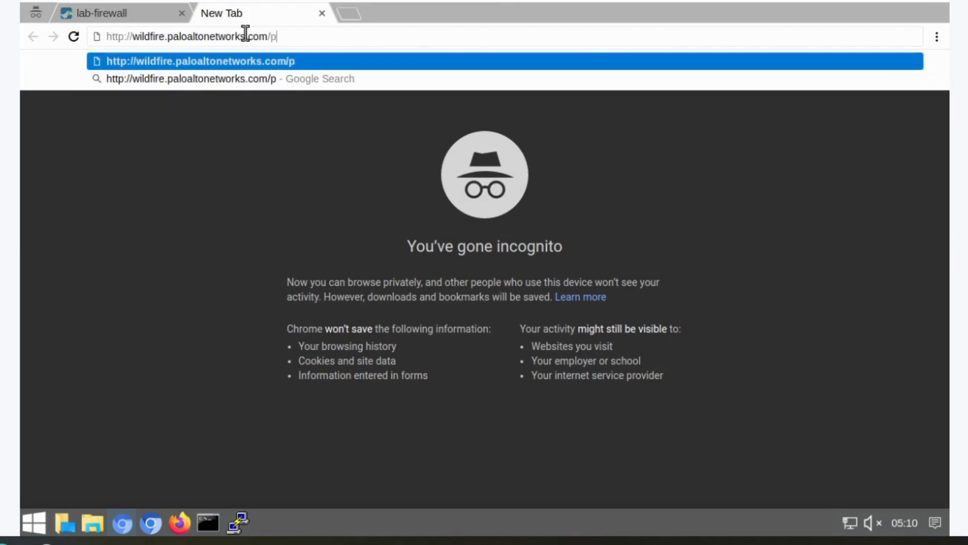
text(ublicapi/test/pe)
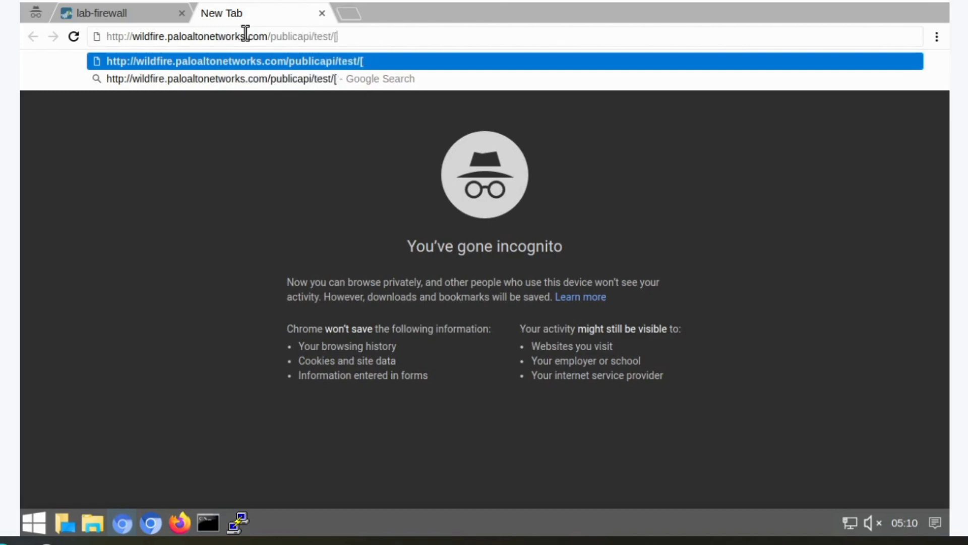
key(Return)
triple_click(251, 80)
click(765, 440)
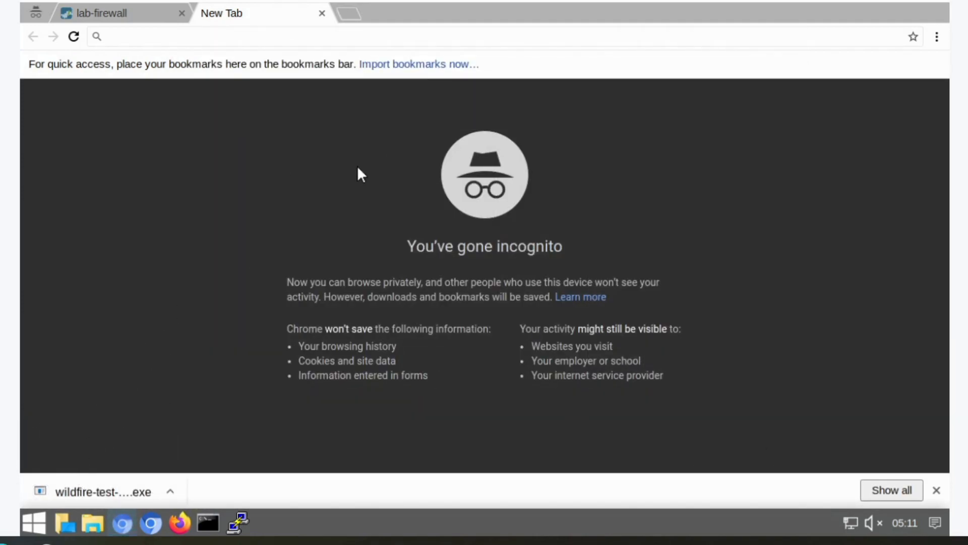
- Open an SSH session with the firewall-management saved session and log in as admin with the account password
click(238, 521)
click(496, 262)
click(562, 465)
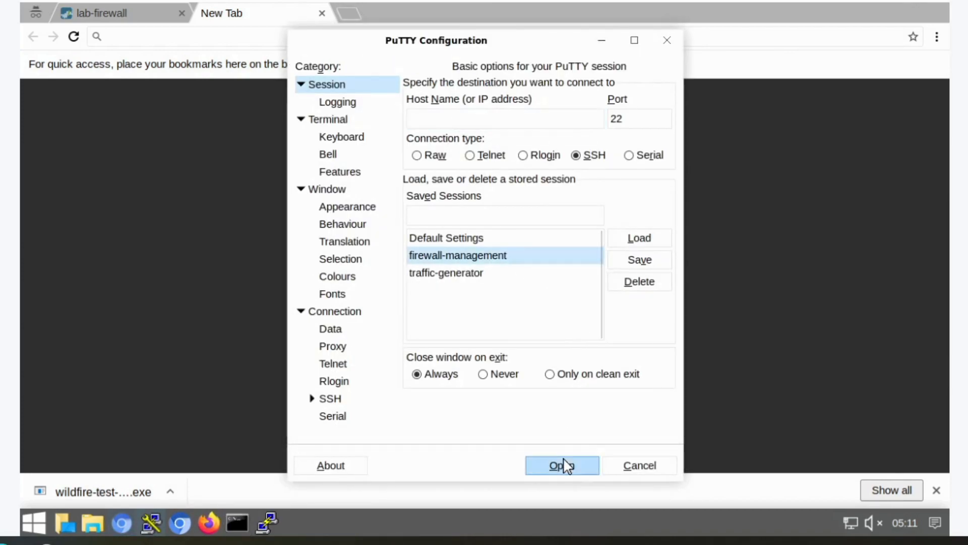
text(adm)
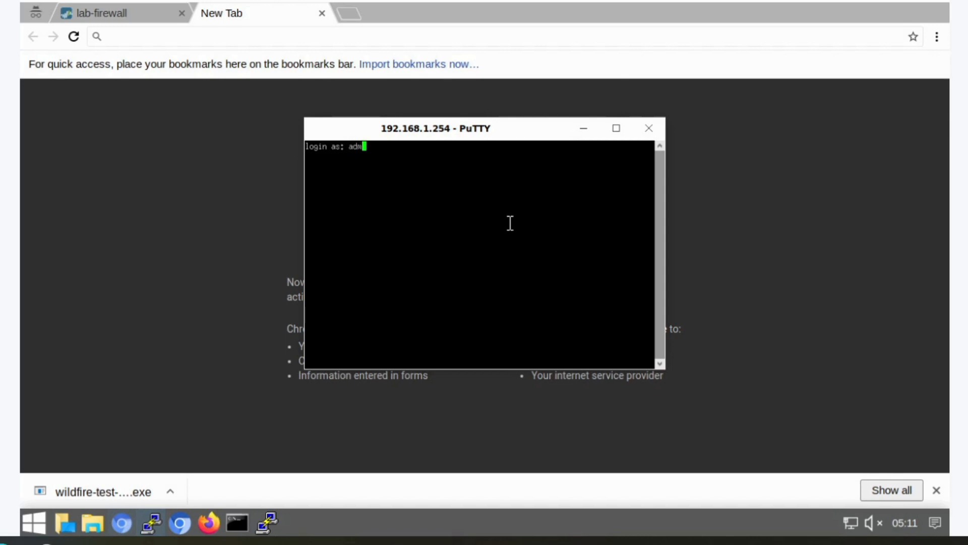
text(in)
key(Return)
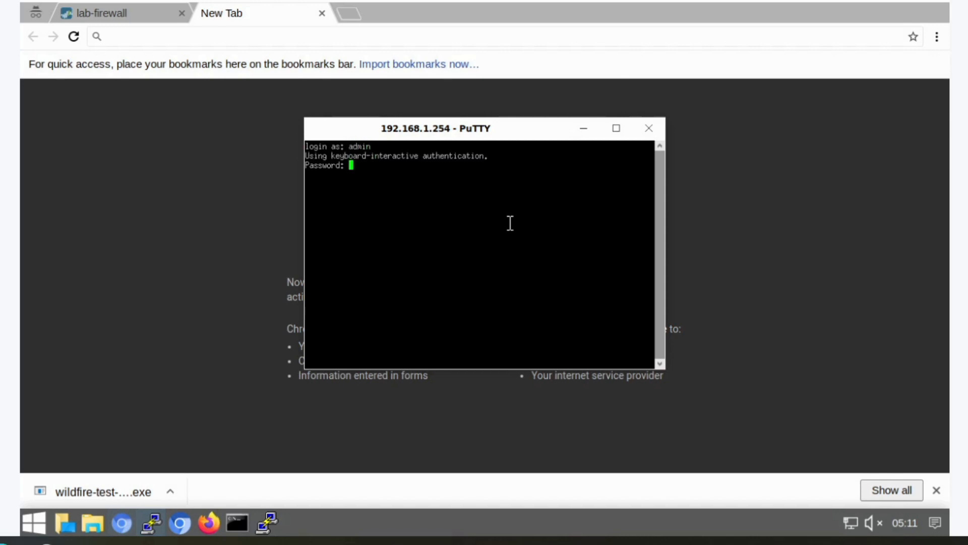
key(Return)
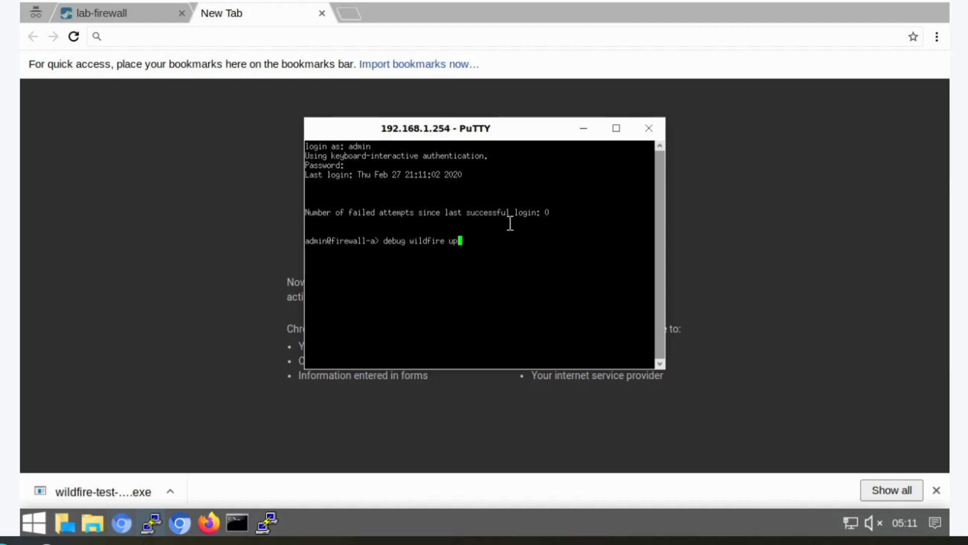
- Run debug wildfire upload-log show and examine the upload log entry for the test PE file
text(how)
key(Return)
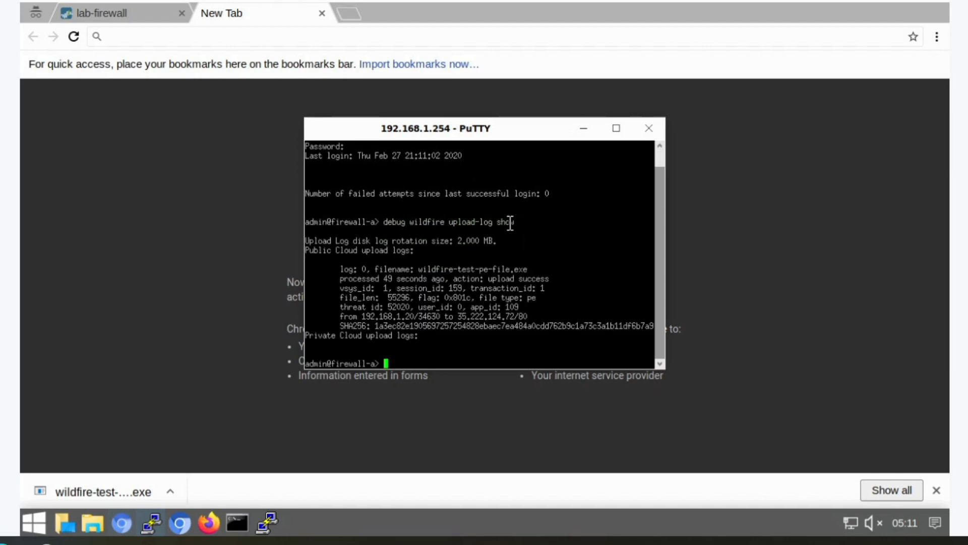
click(617, 128)
drag(362, 206, 10, 122)
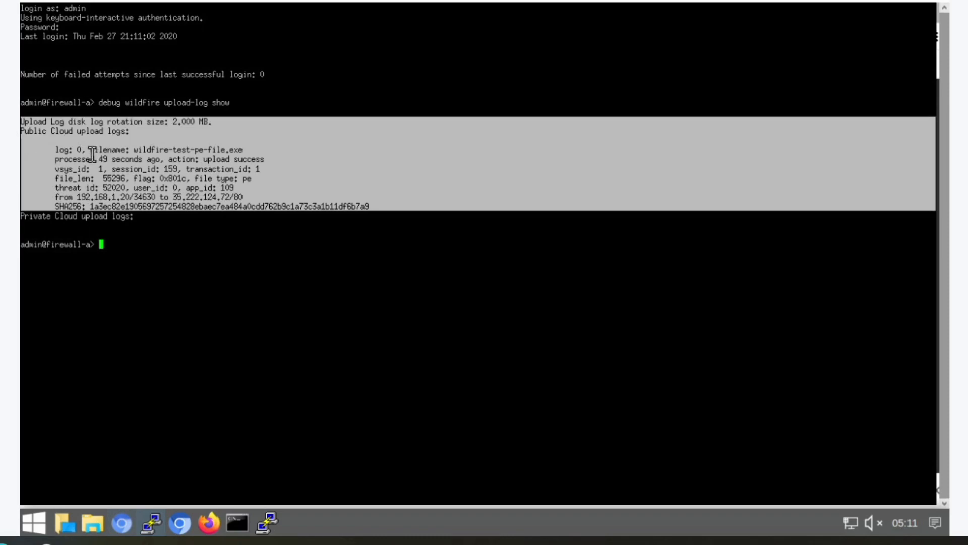
drag(52, 159, 264, 159)
click(193, 171)
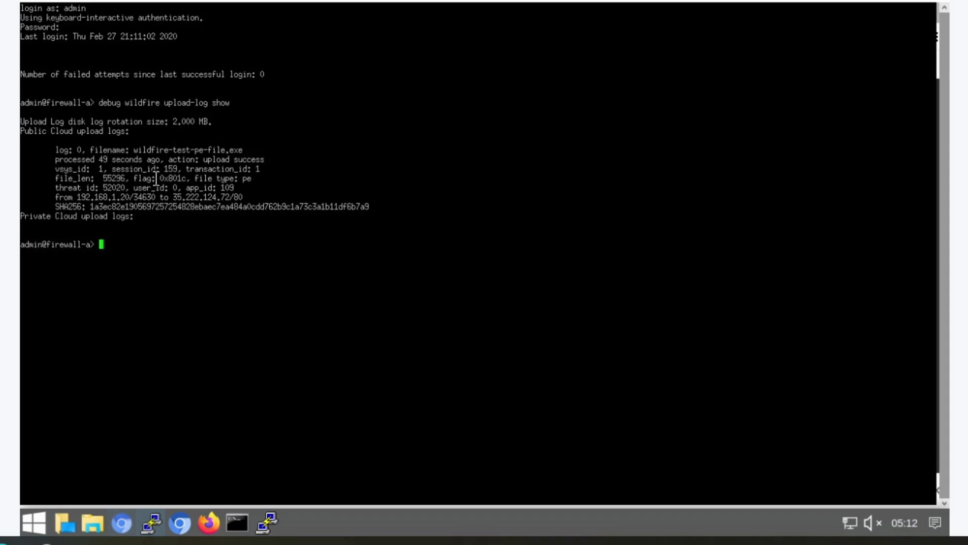
- Return to the firewall web interface and open the WildFire Submissions log, reloading it until the submission is listed
click(871, 3)
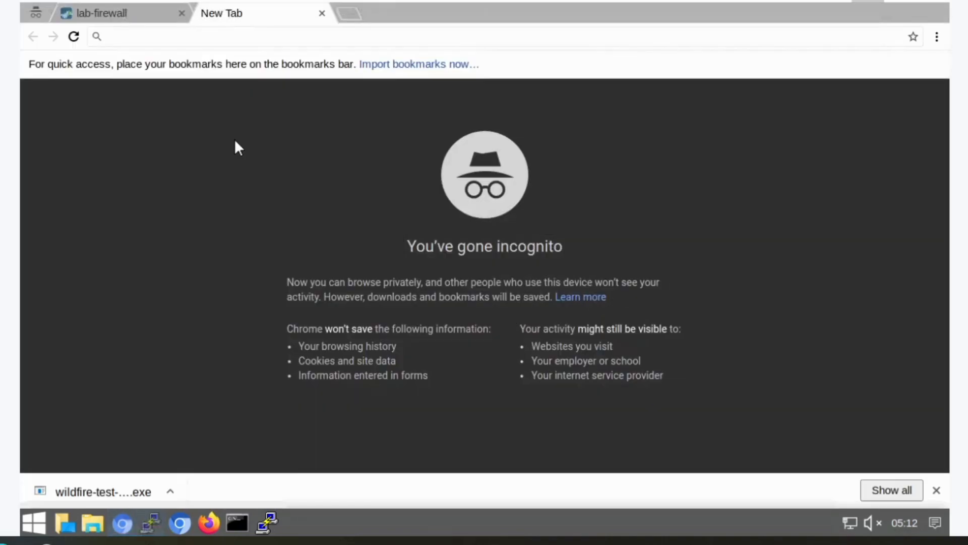
click(125, 17)
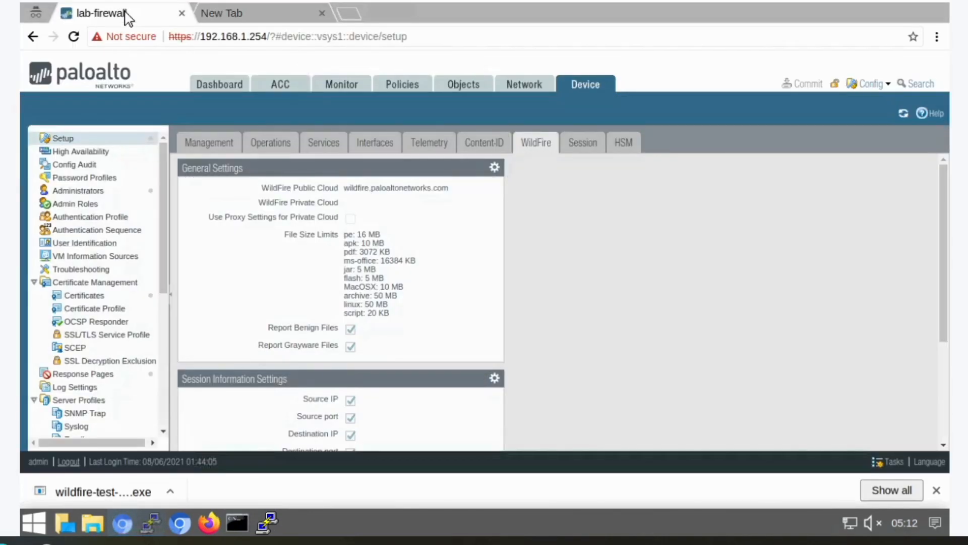
click(343, 85)
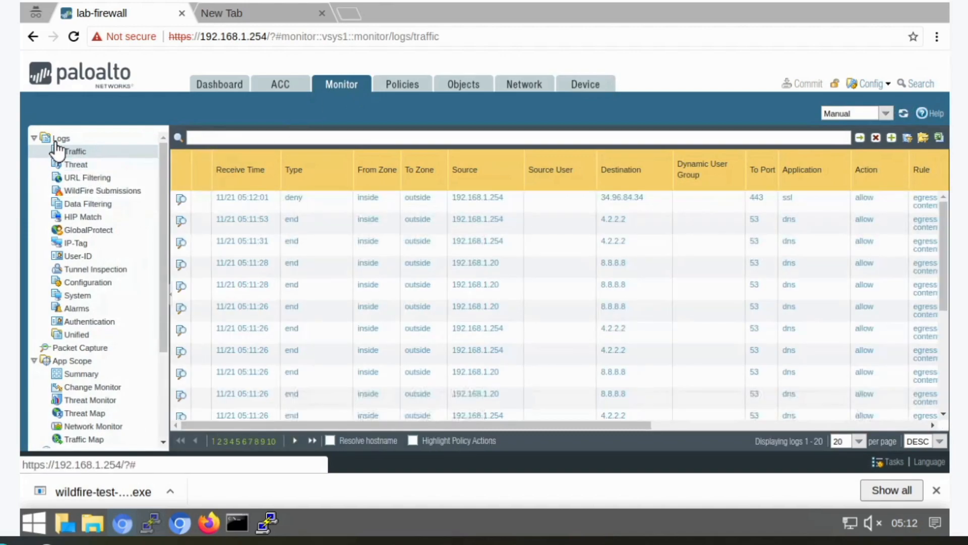
click(110, 192)
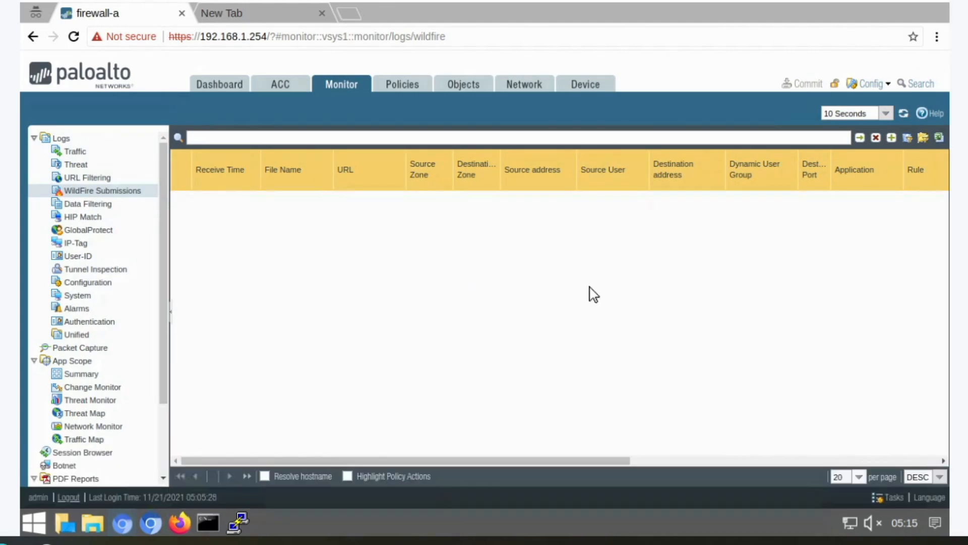
right_click(589, 292)
click(121, 98)
click(74, 39)
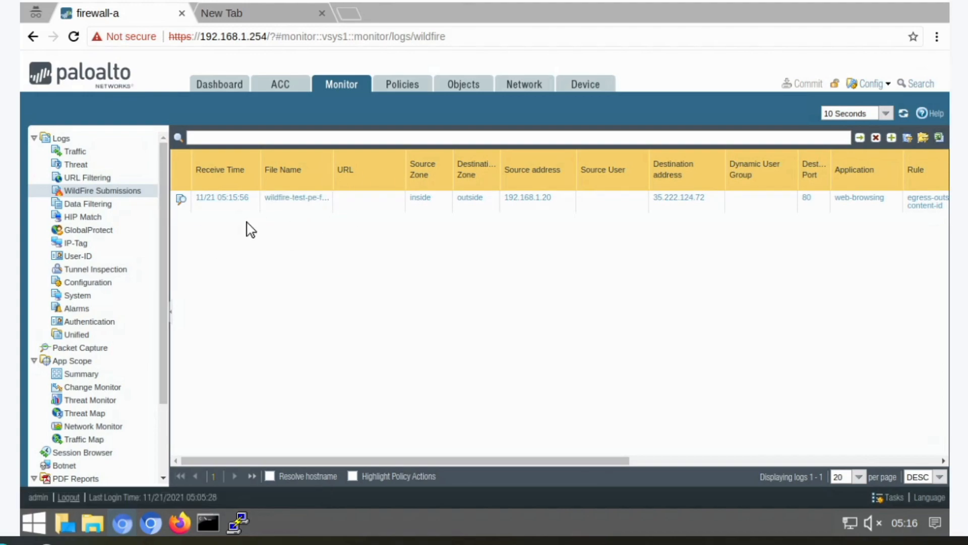
- Open the detailed log view of the test file's WildFire submission and examine its log information
drag(387, 460, 661, 459)
click(180, 203)
scroll(610, 243, down, 5)
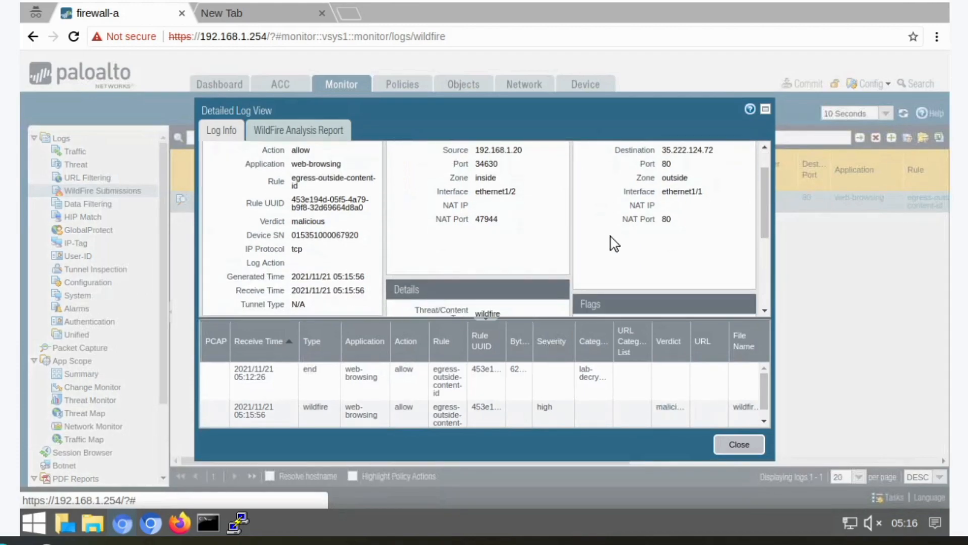
scroll(611, 252, up, 5)
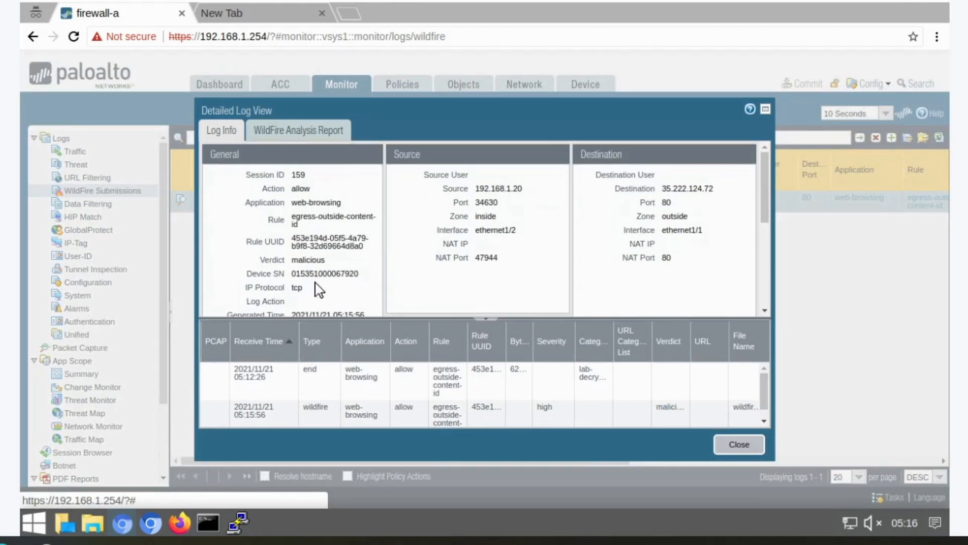
scroll(305, 261, down, 5)
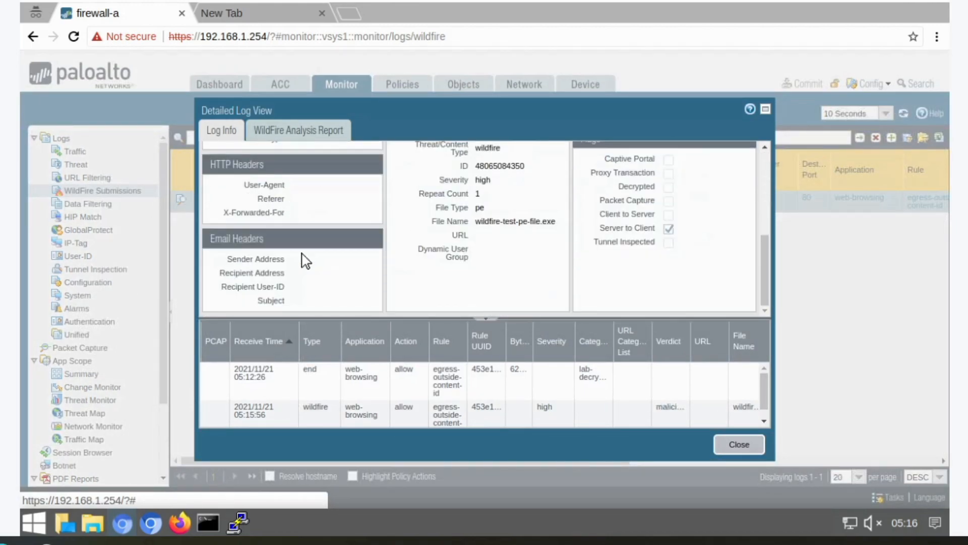